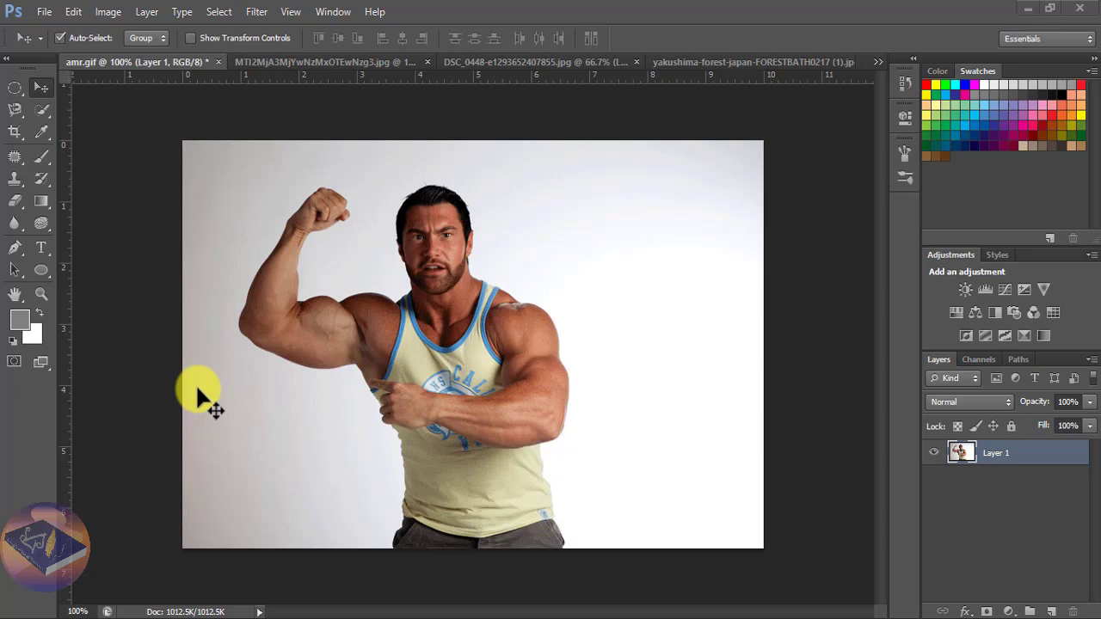
# - Check the meat, tree stump and mossy forest images, then return to the muscular man photo
pyautogui.click(258, 62)
pyautogui.click(534, 62)
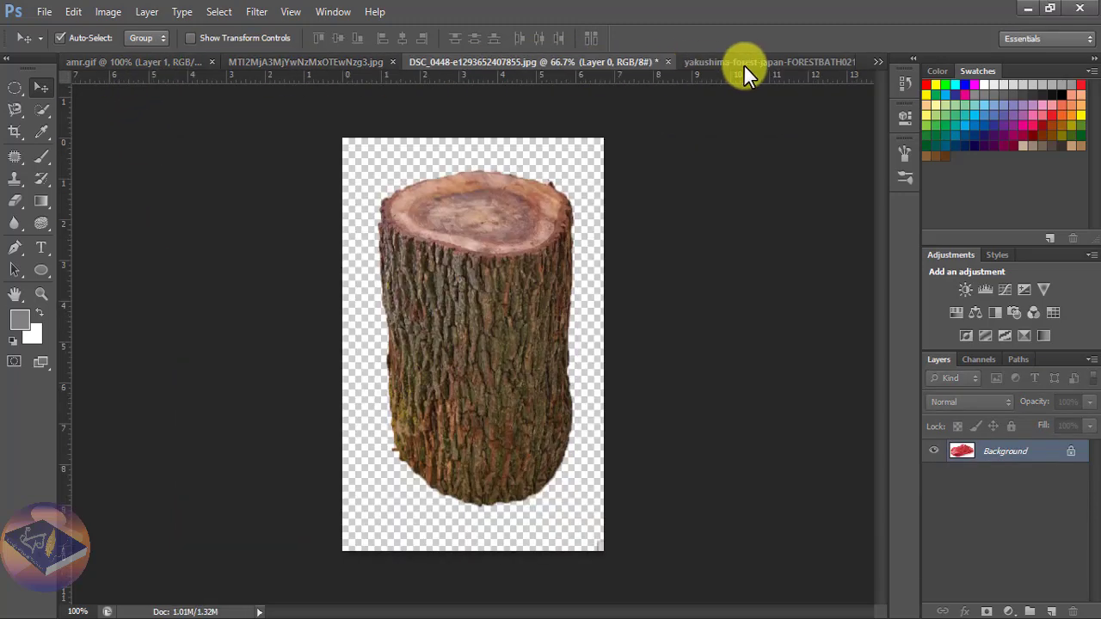
pyautogui.click(742, 60)
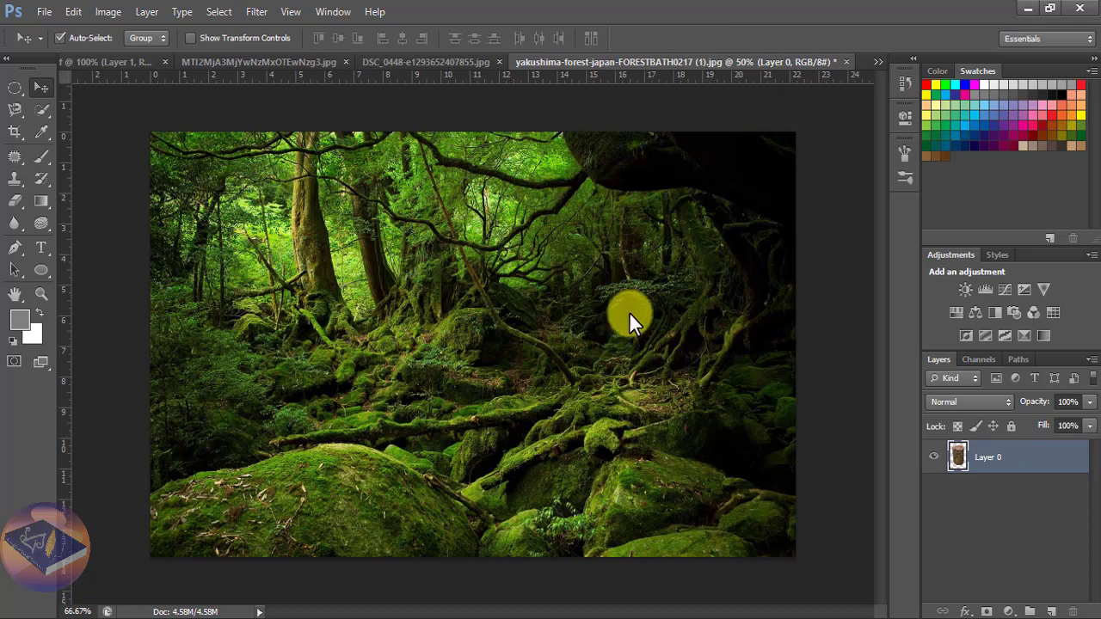
pyautogui.click(81, 61)
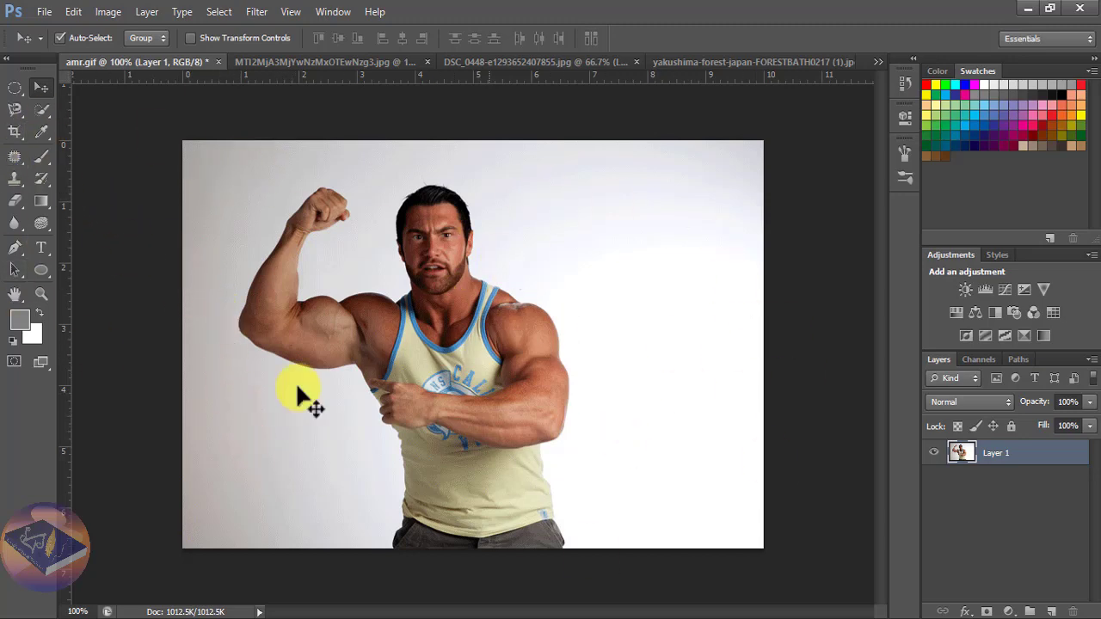
# - Quick-select the white background around the man, delete it, and deselect
pyautogui.click(40, 114)
pyautogui.click(125, 110)
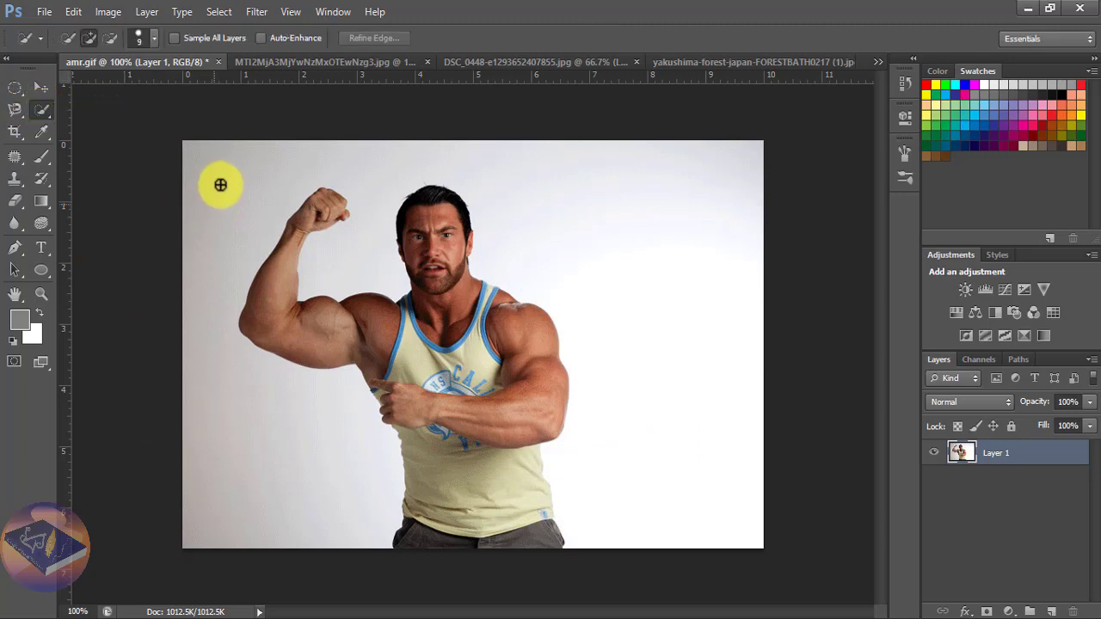
pyautogui.moveTo(202, 223)
pyautogui.mouseDown()
pyautogui.moveTo(197, 437)
pyautogui.moveTo(224, 517)
pyautogui.mouseUp()
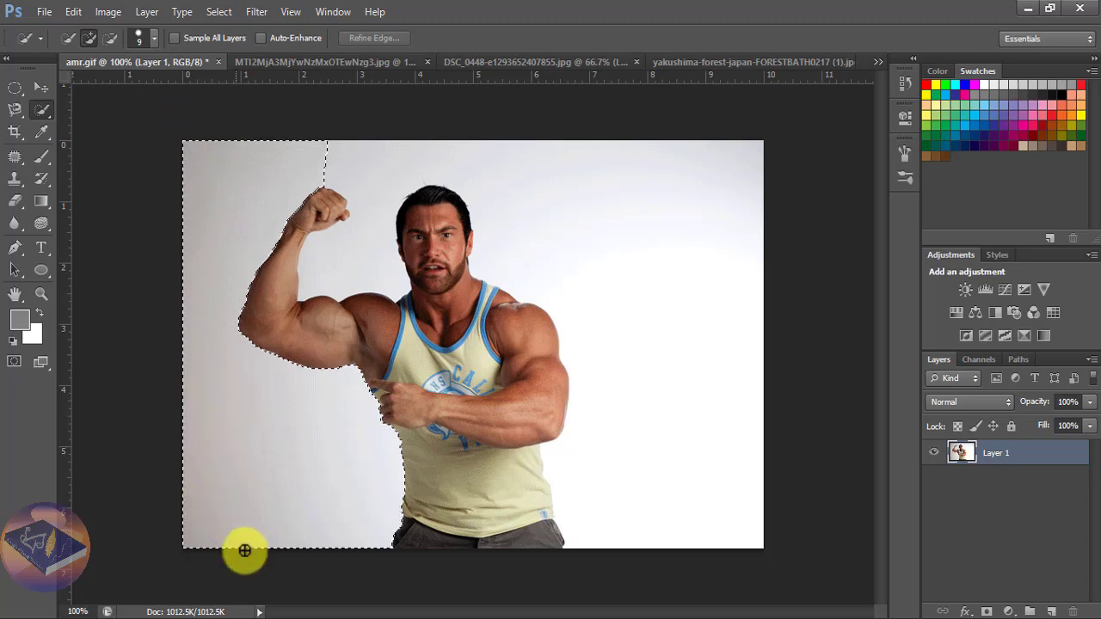
pyautogui.click(329, 152)
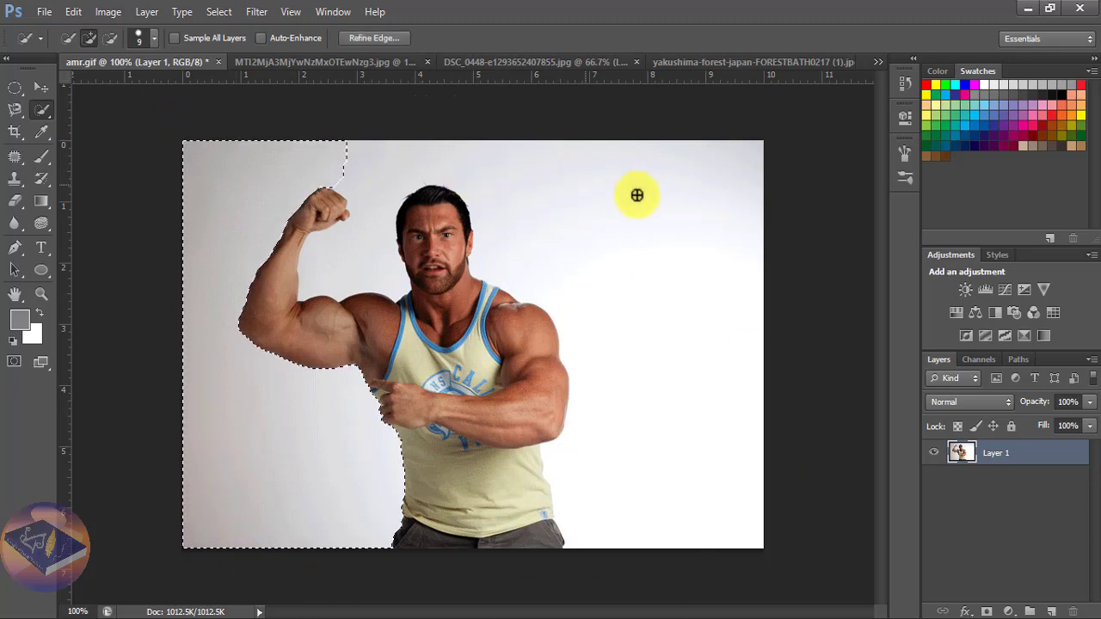
pyautogui.moveTo(636, 191)
pyautogui.mouseDown()
pyautogui.moveTo(513, 172)
pyautogui.moveTo(660, 205)
pyautogui.mouseUp()
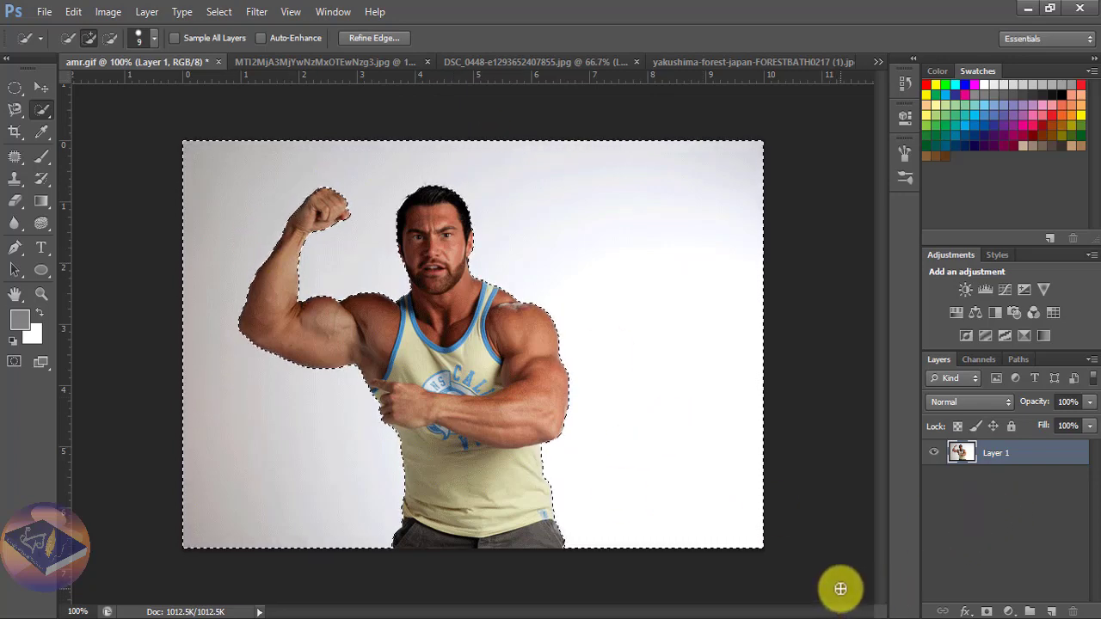
pyautogui.press('Delete')
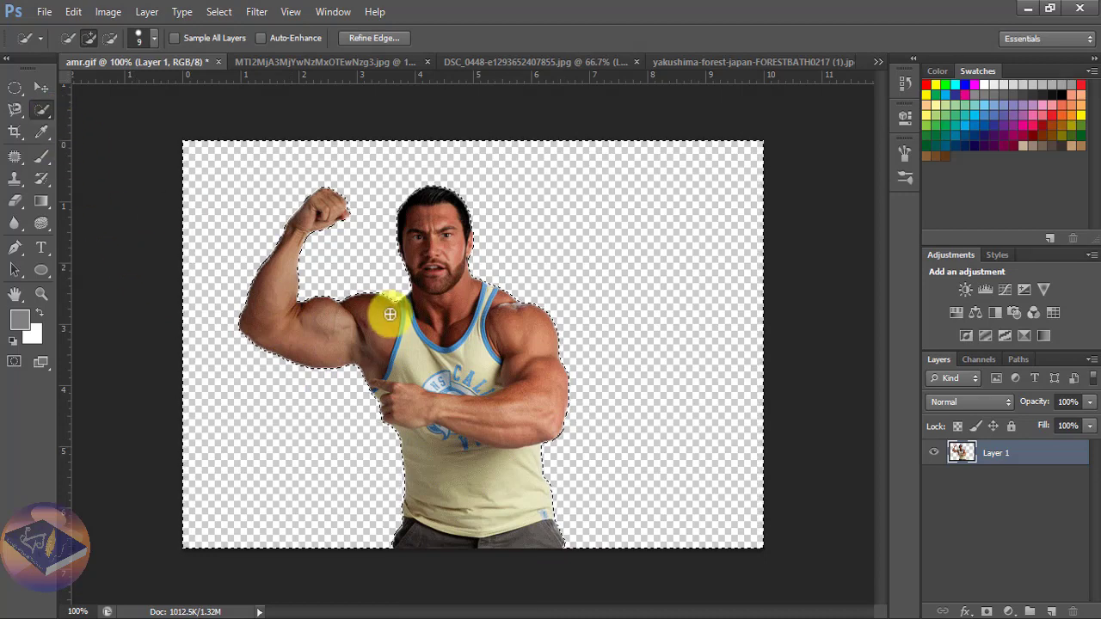
pyautogui.hotkey('ctrl', 'd')
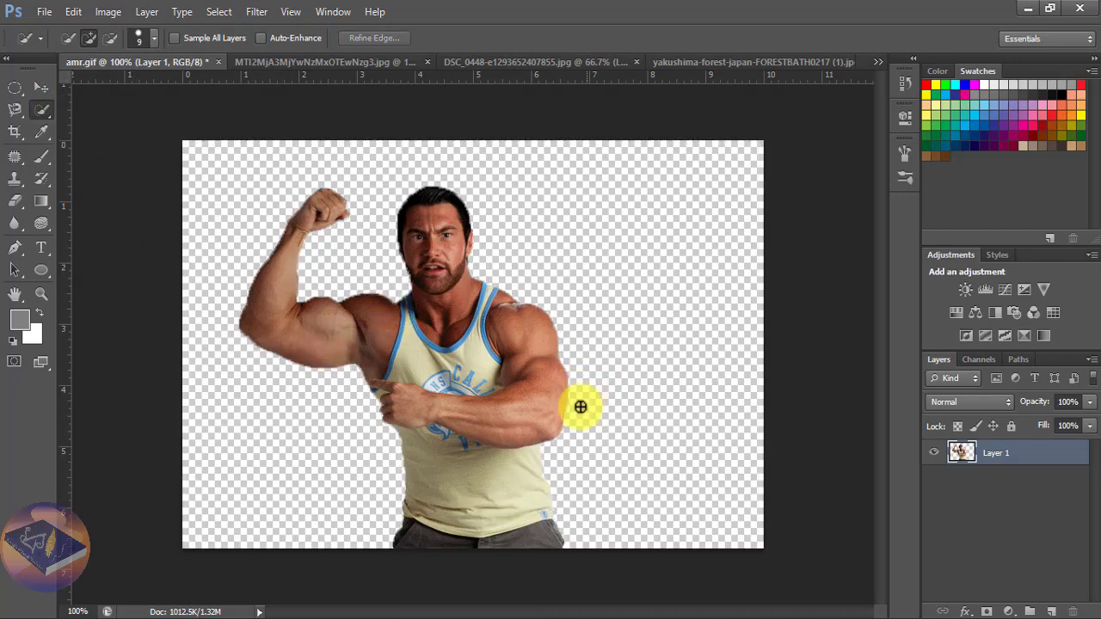
pyautogui.click(40, 86)
# - Shift the man right and zoom in on his raised arm's biceps
pyautogui.moveTo(480, 410)
pyautogui.mouseDown()
pyautogui.moveTo(552, 410)
pyautogui.moveTo(553, 423)
pyautogui.mouseUp()
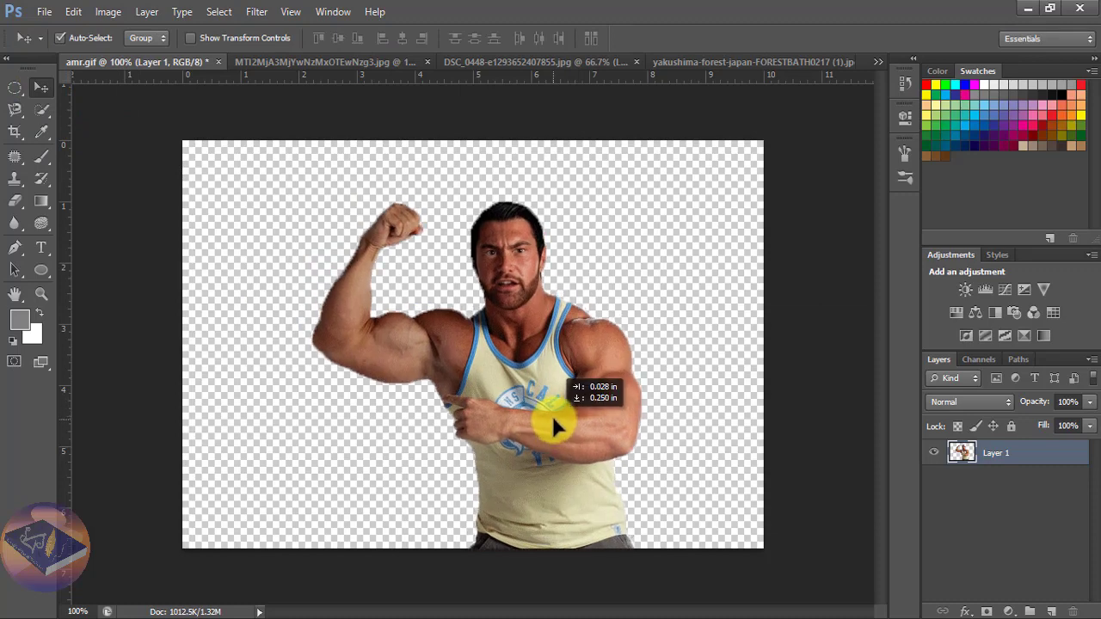
pyautogui.hotkey('ctrl', '=')
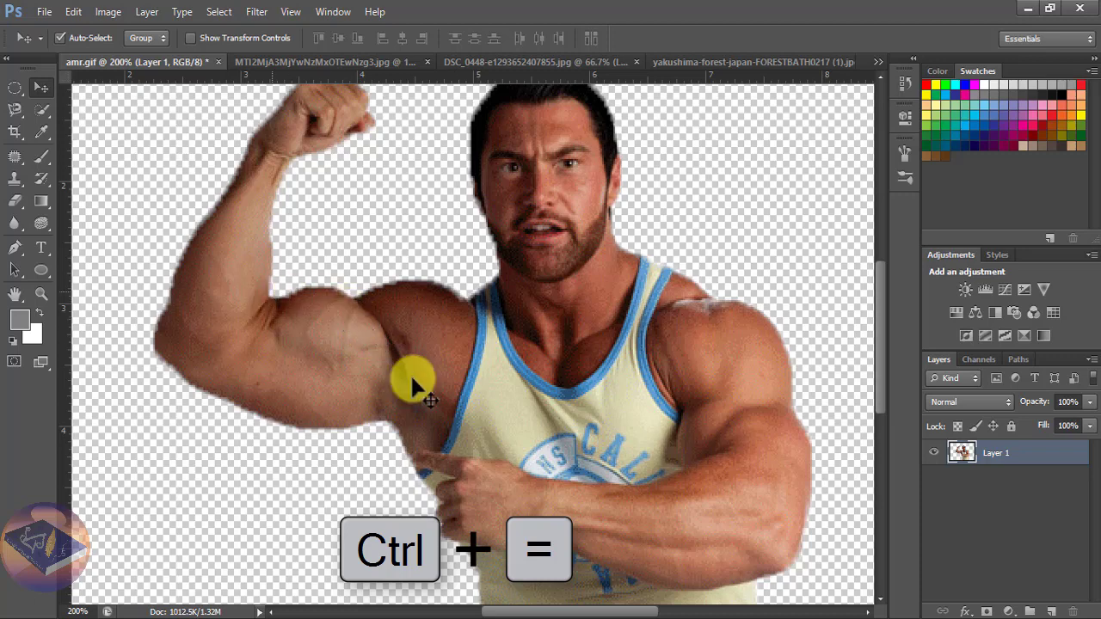
pyautogui.hotkey('ctrl', '=')
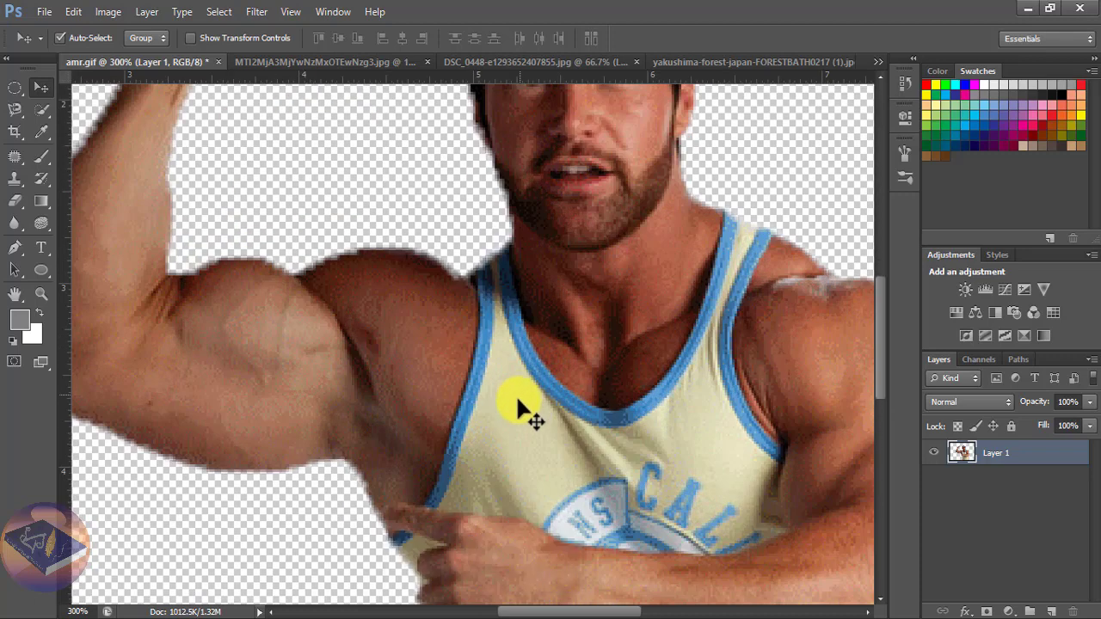
pyautogui.moveTo(504, 413); pyautogui.dragTo(548, 358)
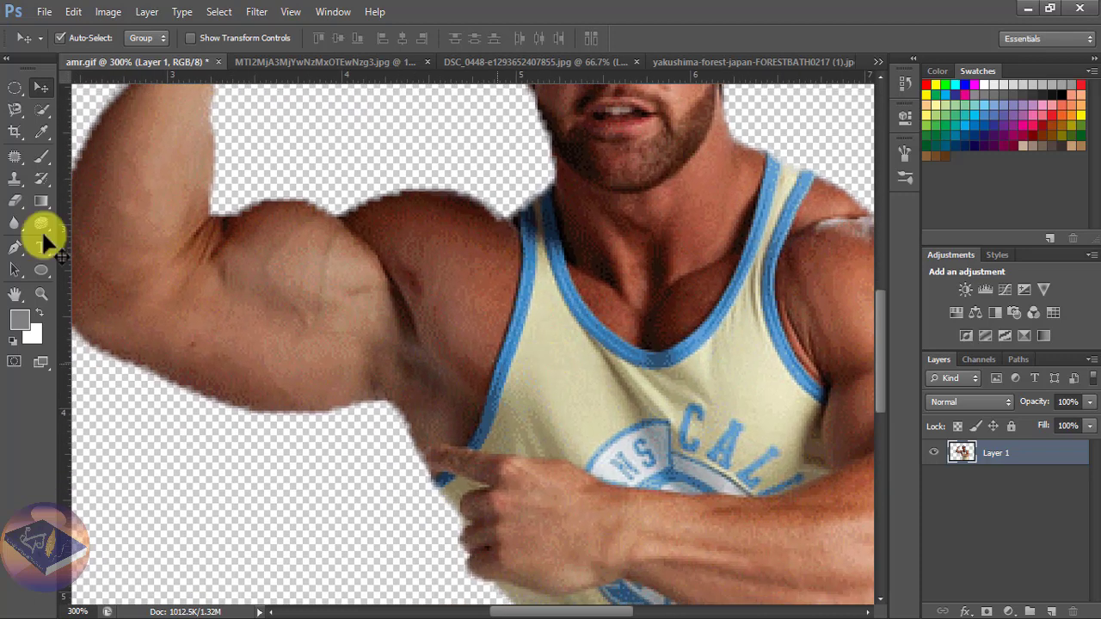
# - Draw a Pen path around the biceps slice and load it as a selection
pyautogui.click(14, 248)
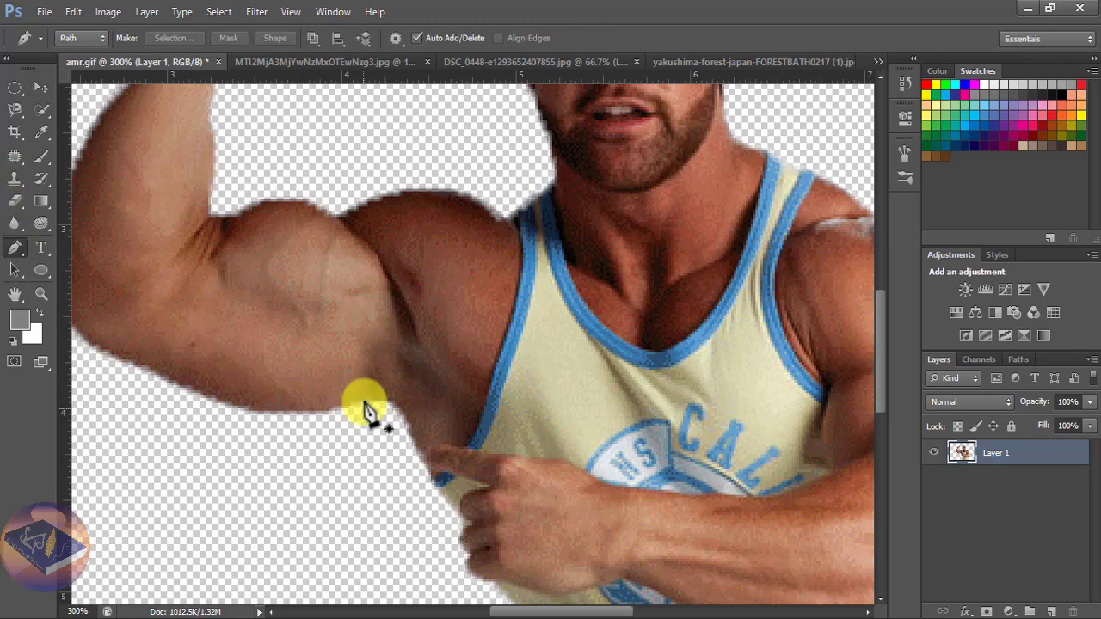
pyautogui.click(337, 219)
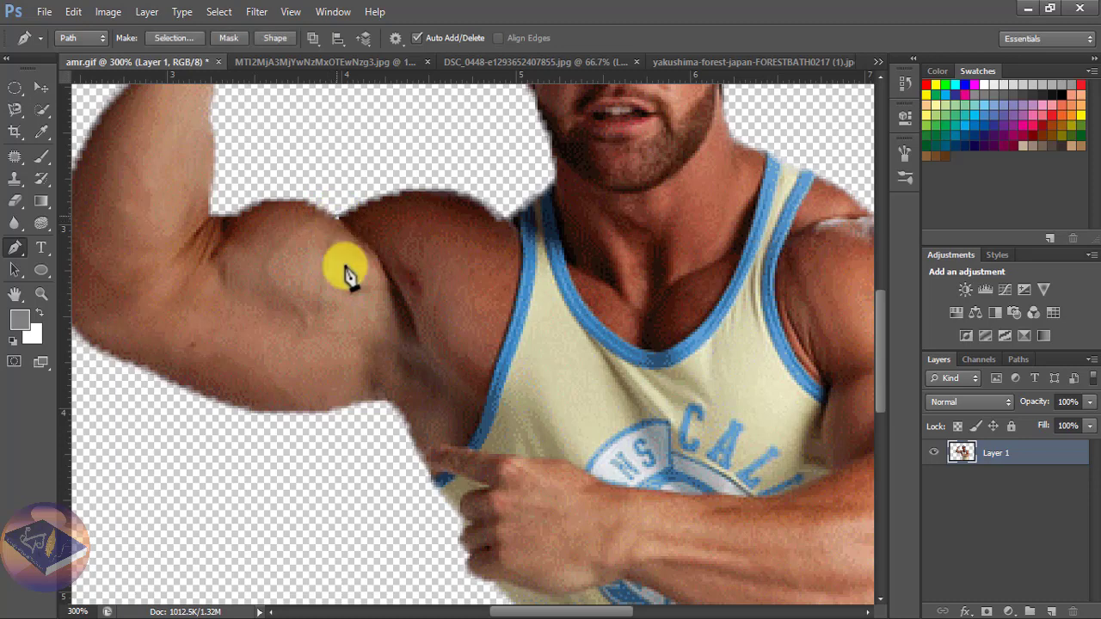
pyautogui.click(355, 402)
pyautogui.click(271, 426)
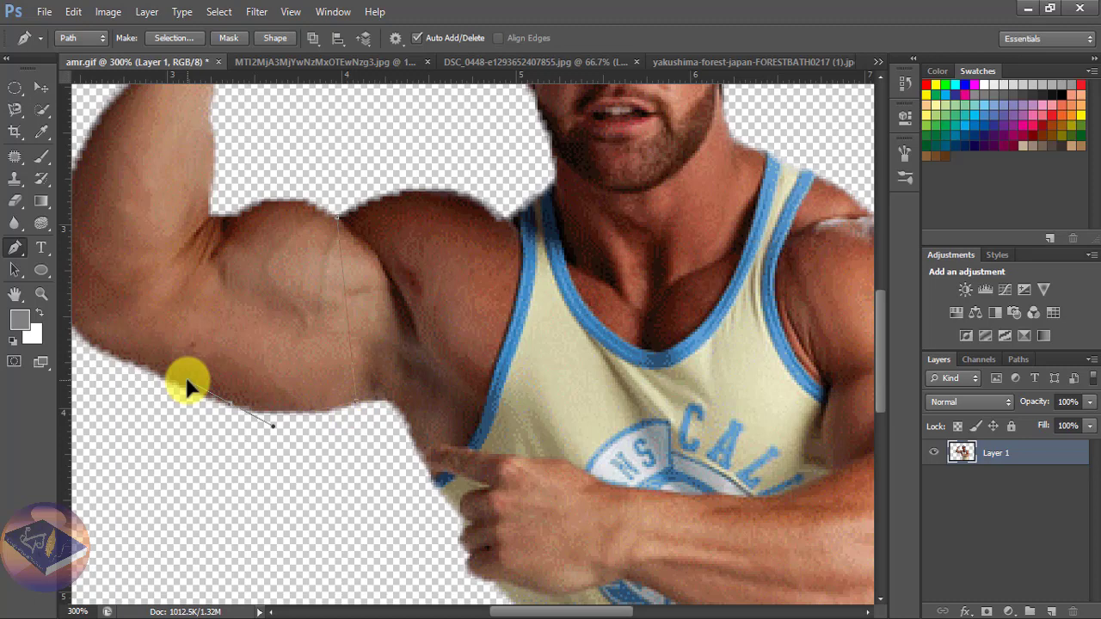
pyautogui.hotkey('ctrl', 'z')
pyautogui.click(173, 380)
pyautogui.click(215, 219)
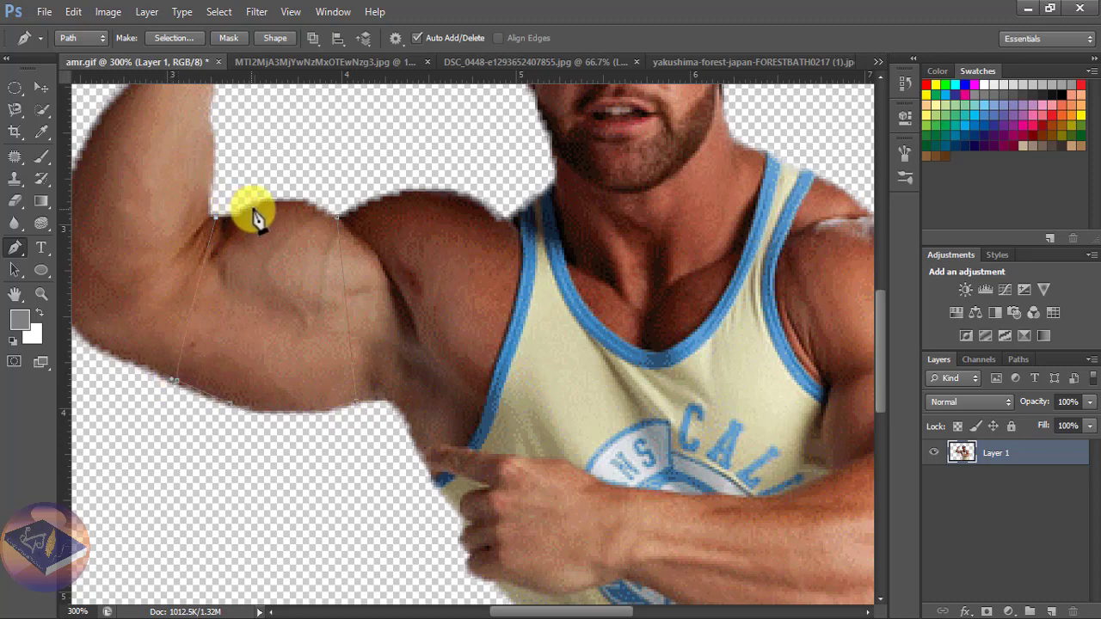
pyautogui.moveTo(337, 218); pyautogui.dragTo(376, 249)
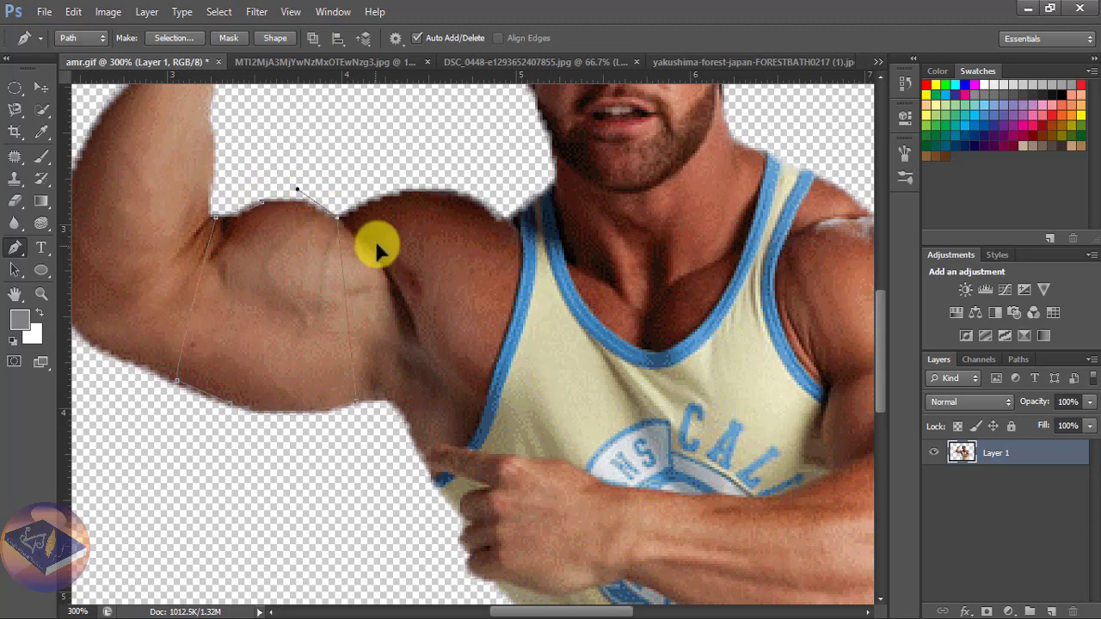
pyautogui.press('Escape')
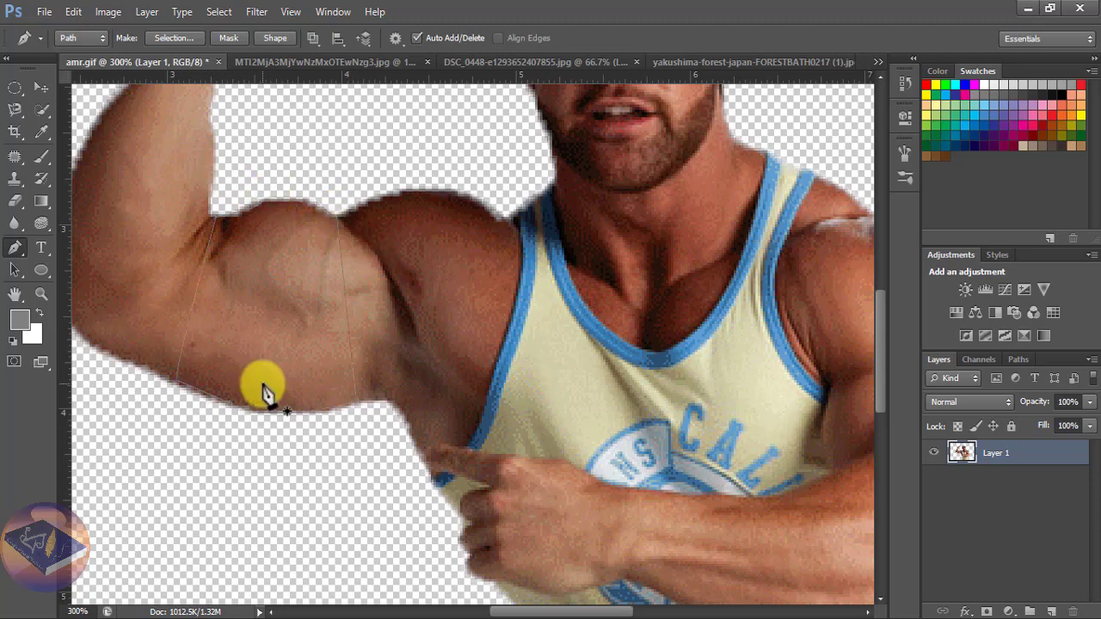
pyautogui.hotkey('ctrl', 'Return')
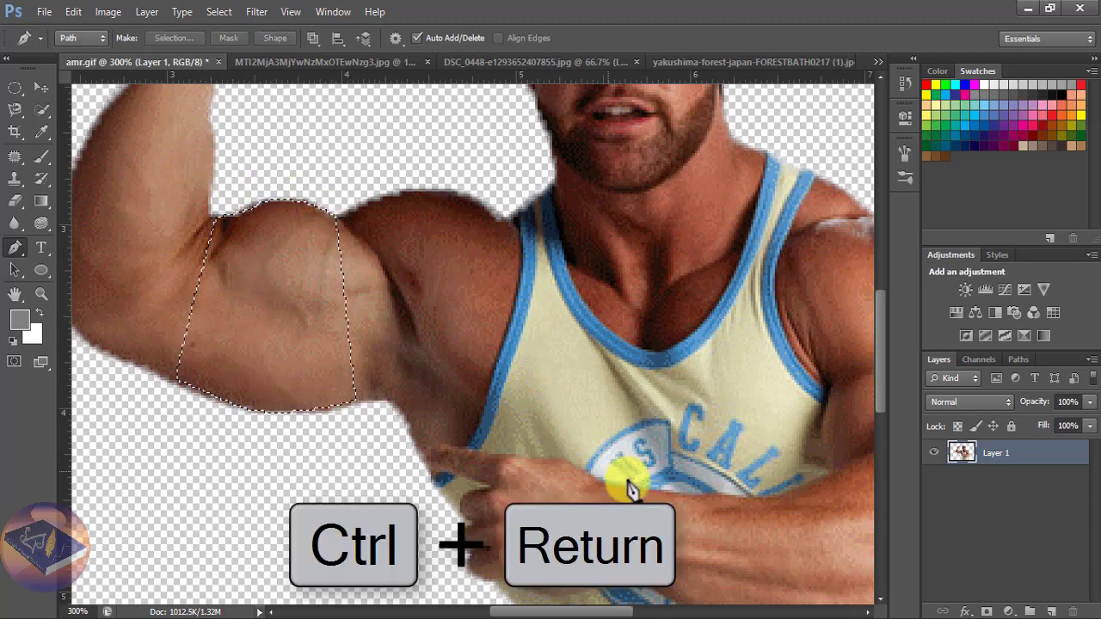
# - Copy the biceps slice to Layer 2, checking it by toggling Layer 1's visibility
pyautogui.hotkey('ctrl', 'j')
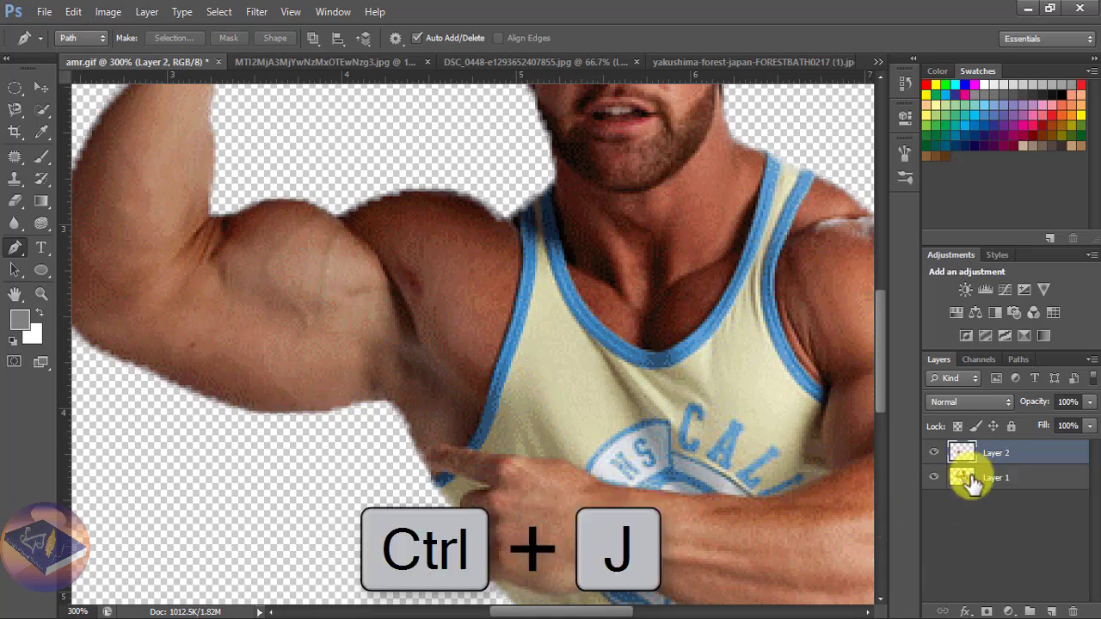
pyautogui.click(934, 478)
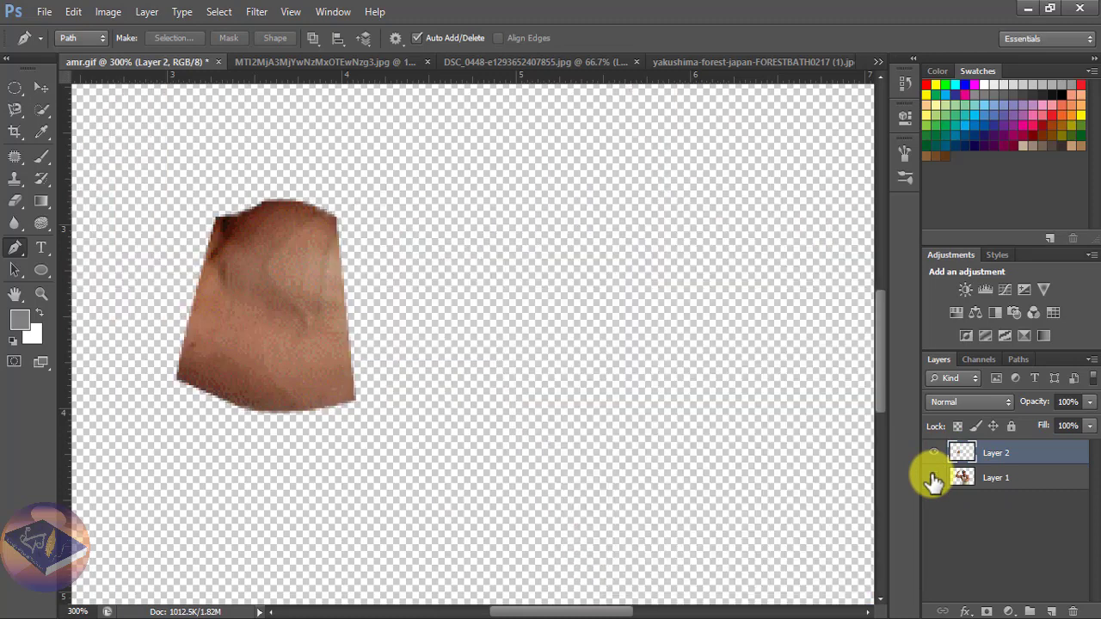
pyautogui.click(934, 478)
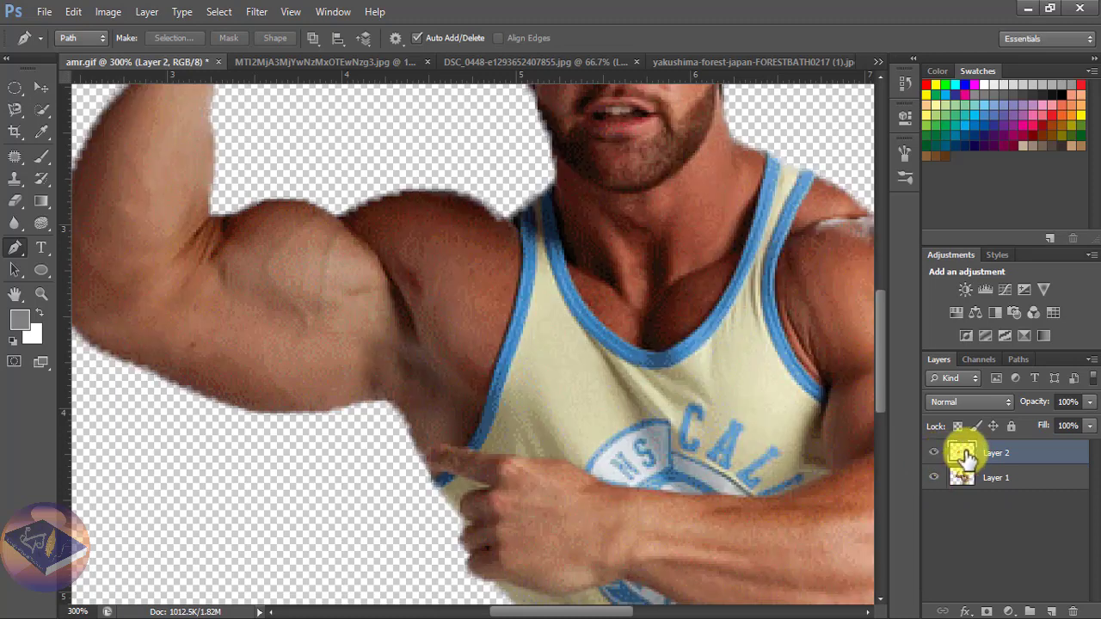
pyautogui.click(283, 306)
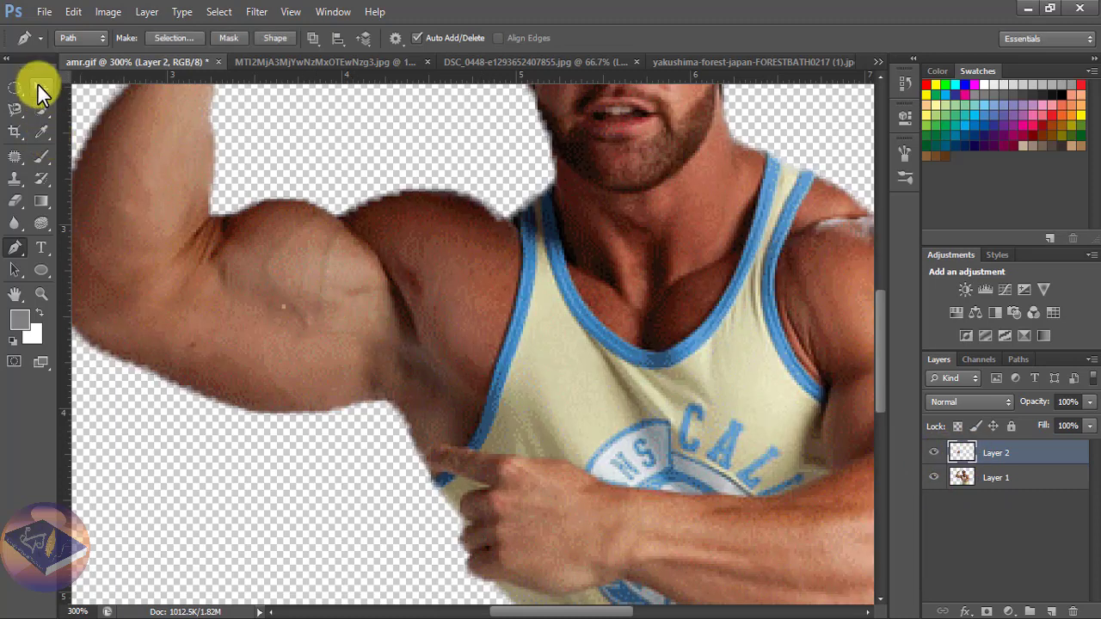
# - Drag the biceps piece down below the raised arm
pyautogui.click(37, 86)
pyautogui.moveTo(292, 288)
pyautogui.mouseDown()
pyautogui.moveTo(282, 535)
pyautogui.moveTo(278, 527)
pyautogui.mouseUp()
pyautogui.hotkey('ctrl', '-')
pyautogui.moveTo(296, 440); pyautogui.dragTo(316, 479)
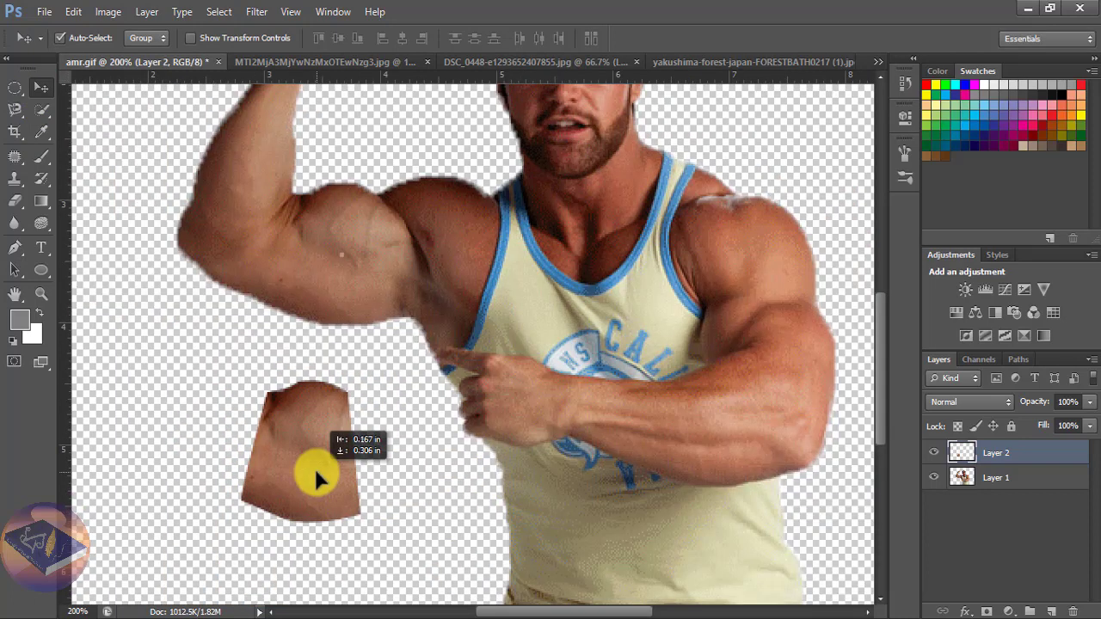
# - Trace a closed Pen outline around the raised arm and fist, then load it as a selection
pyautogui.press('p')
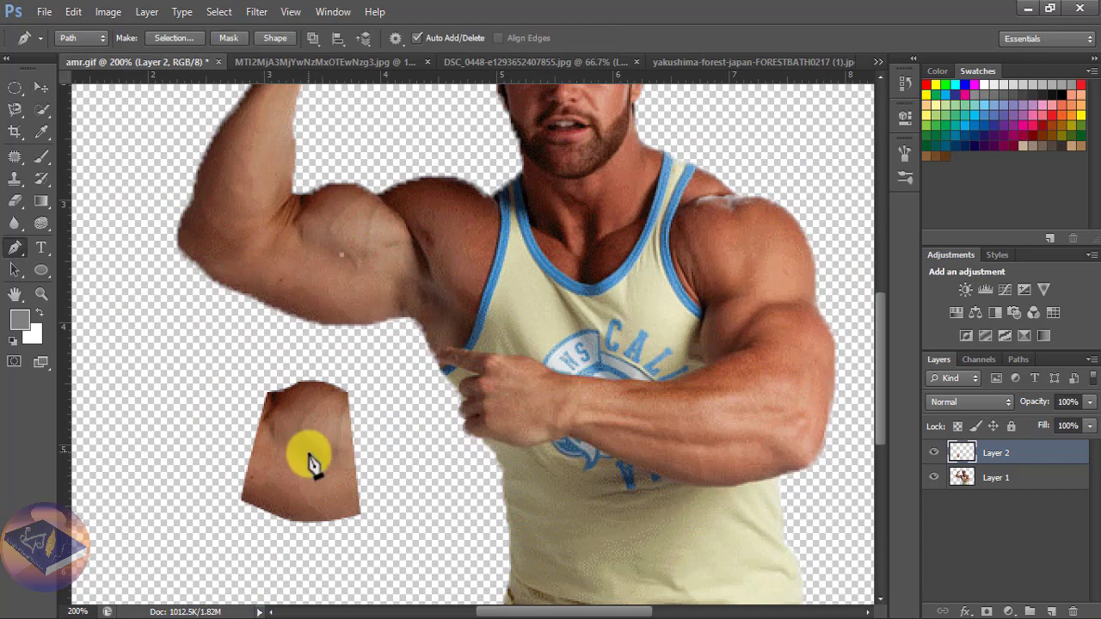
pyautogui.moveTo(166, 325); pyautogui.dragTo(152, 467)
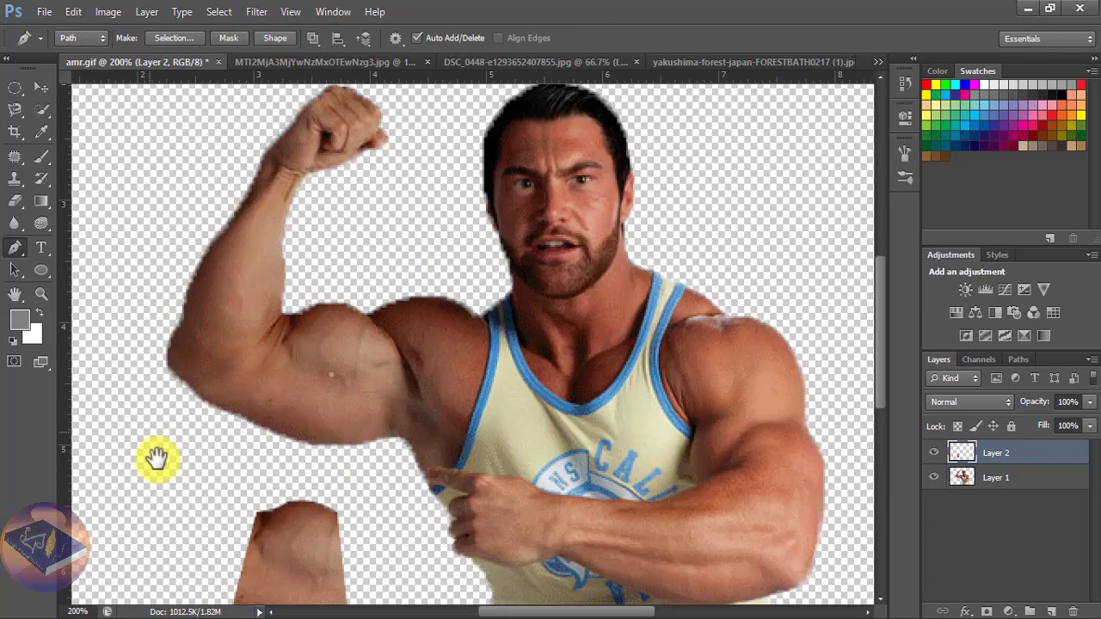
pyautogui.click(305, 326)
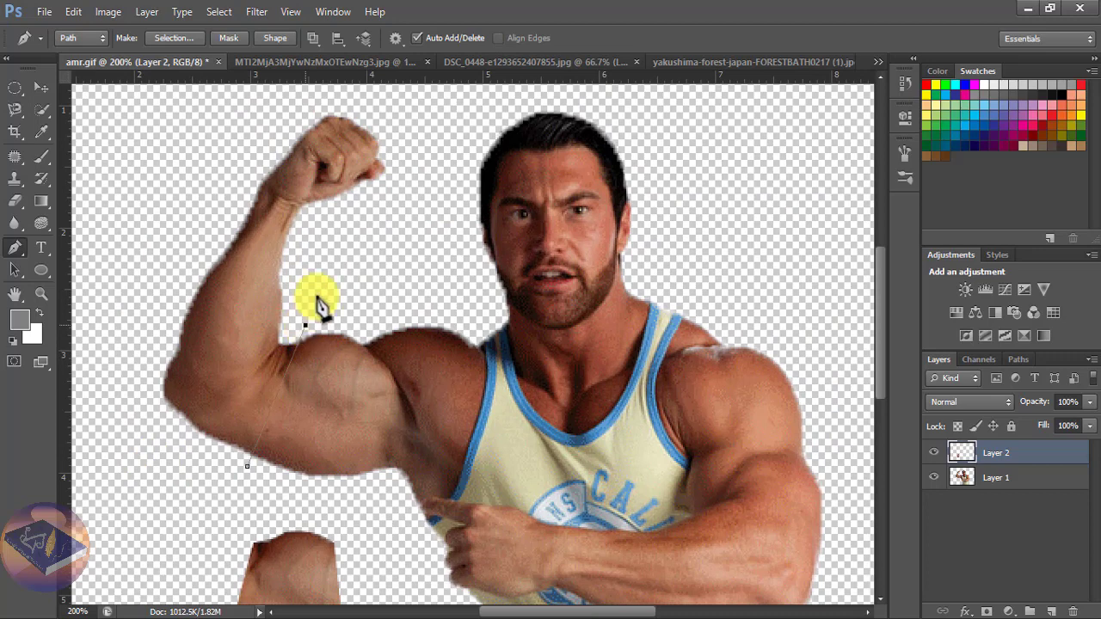
pyautogui.click(400, 158)
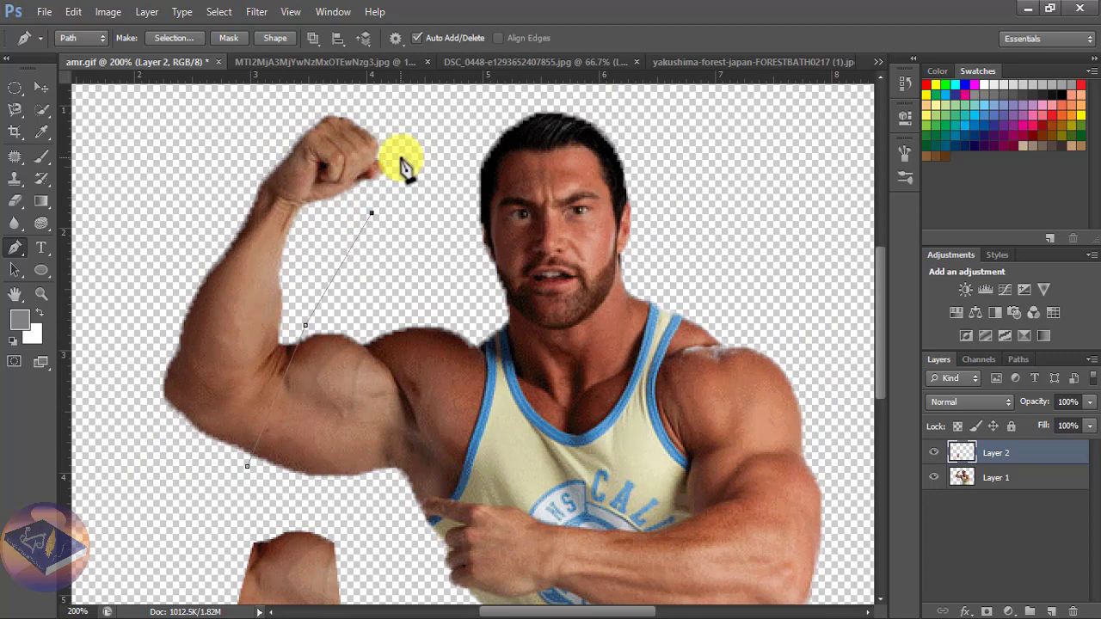
pyautogui.click(358, 112)
pyautogui.click(297, 100)
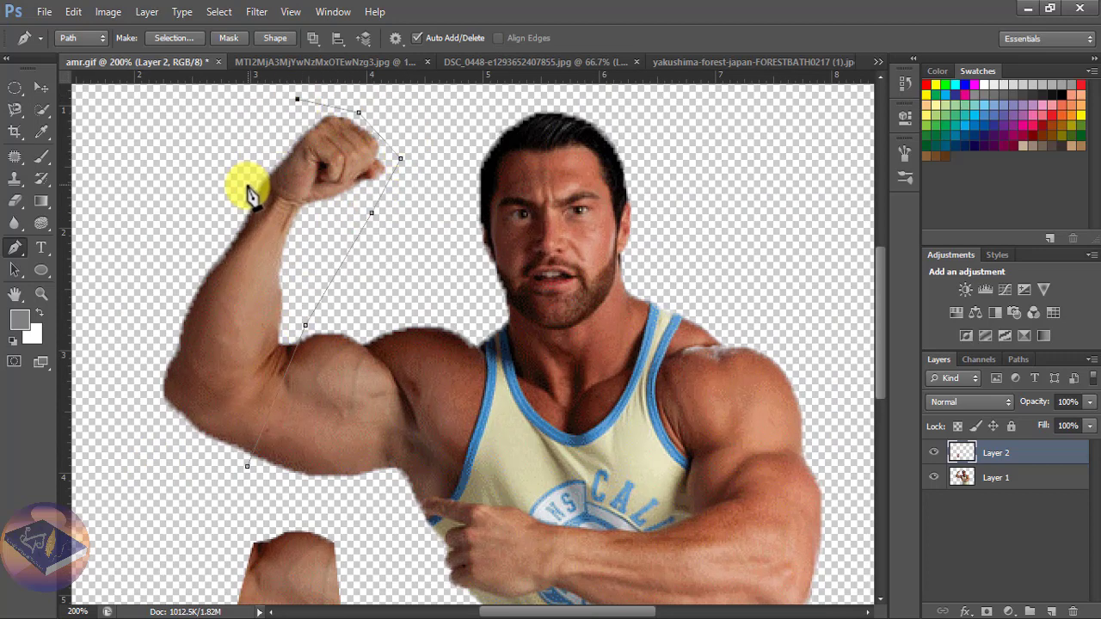
pyautogui.click(247, 186)
pyautogui.click(200, 256)
pyautogui.click(162, 322)
pyautogui.click(134, 404)
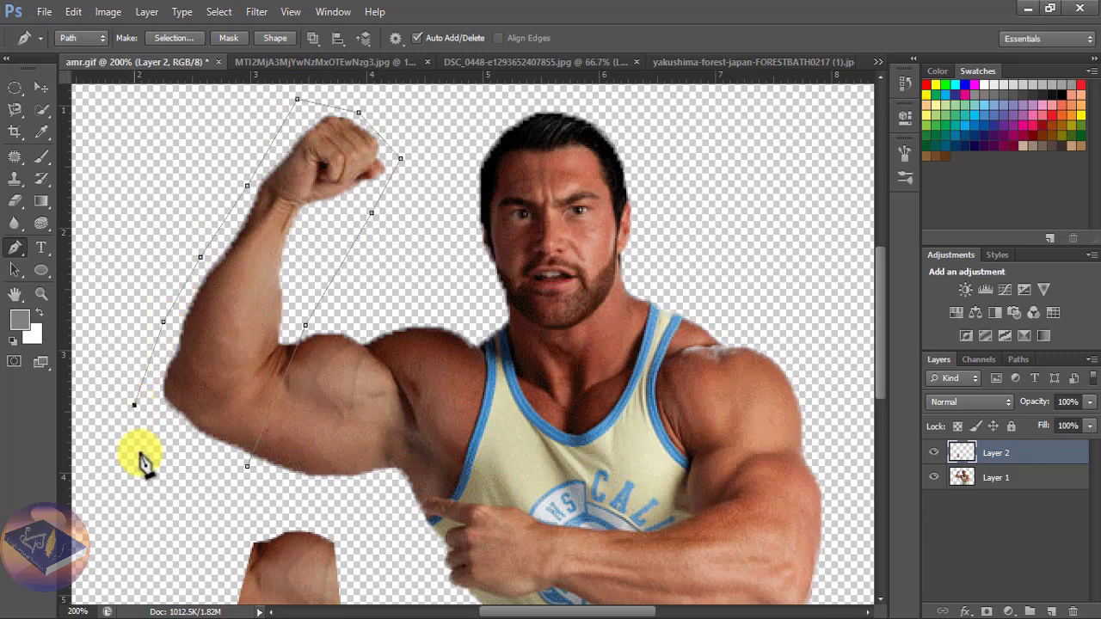
pyautogui.click(167, 459)
pyautogui.click(247, 467)
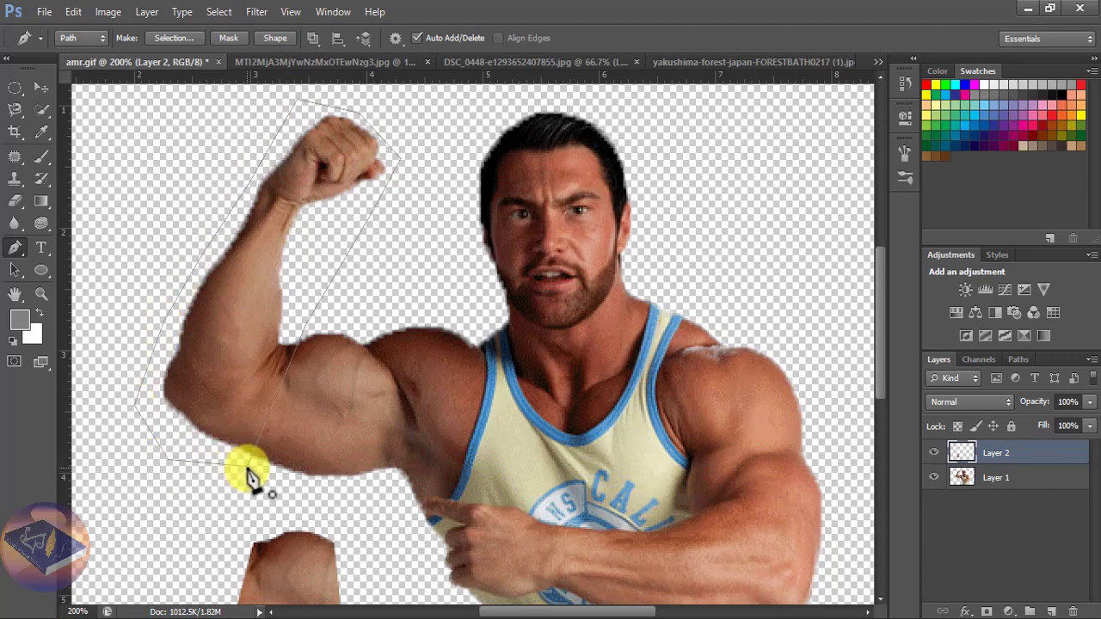
pyautogui.click(248, 469)
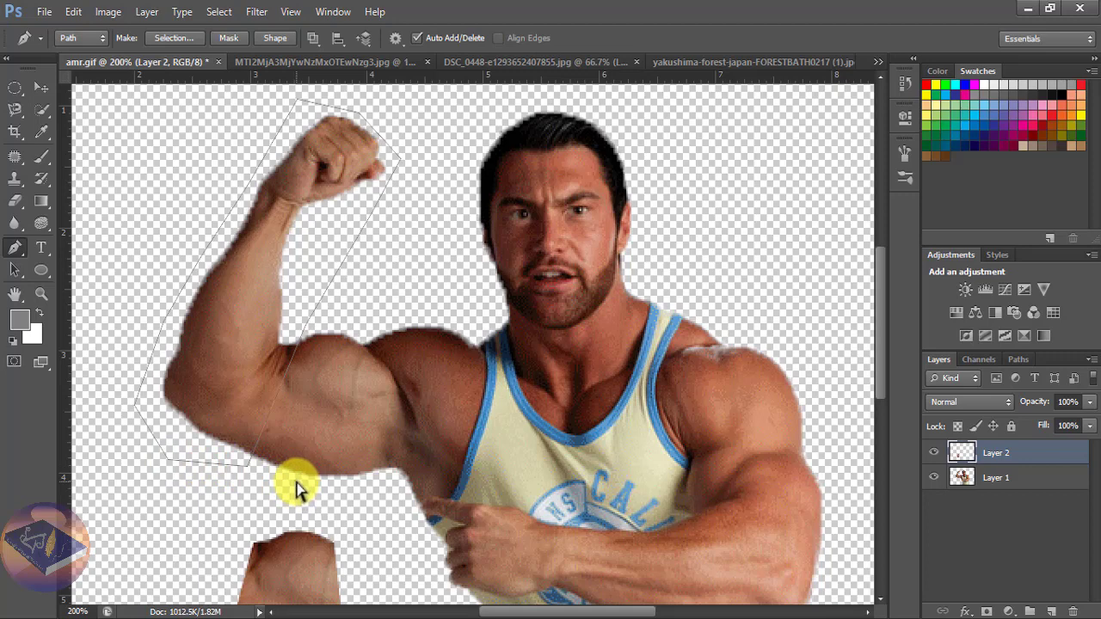
pyautogui.hotkey('ctrl', 'Return')
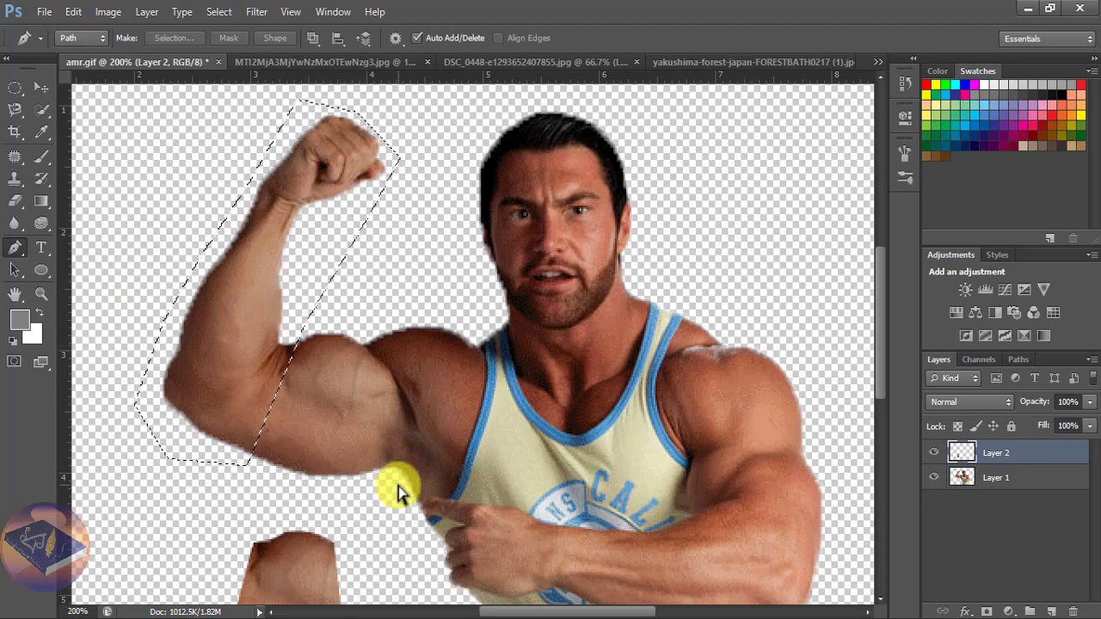
# - Copy the arm to Layer 3, shift it up and left, then target Layer 1
pyautogui.click(995, 478)
pyautogui.hotkey('ctrl', 'j')
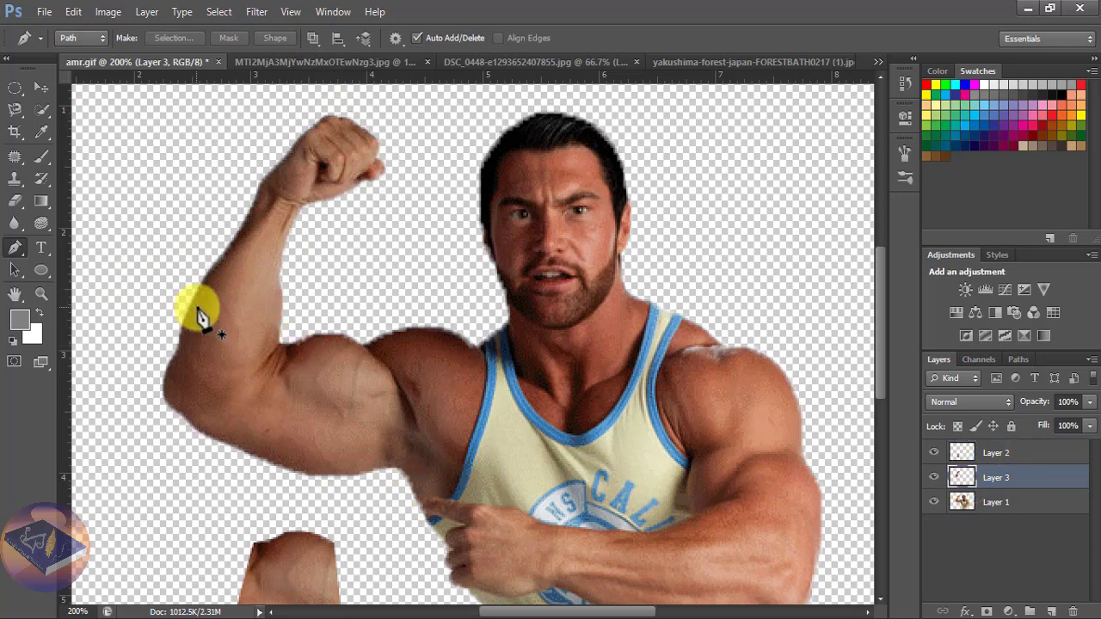
pyautogui.click(38, 86)
pyautogui.moveTo(199, 314)
pyautogui.mouseDown()
pyautogui.moveTo(168, 343)
pyautogui.moveTo(140, 317)
pyautogui.mouseUp()
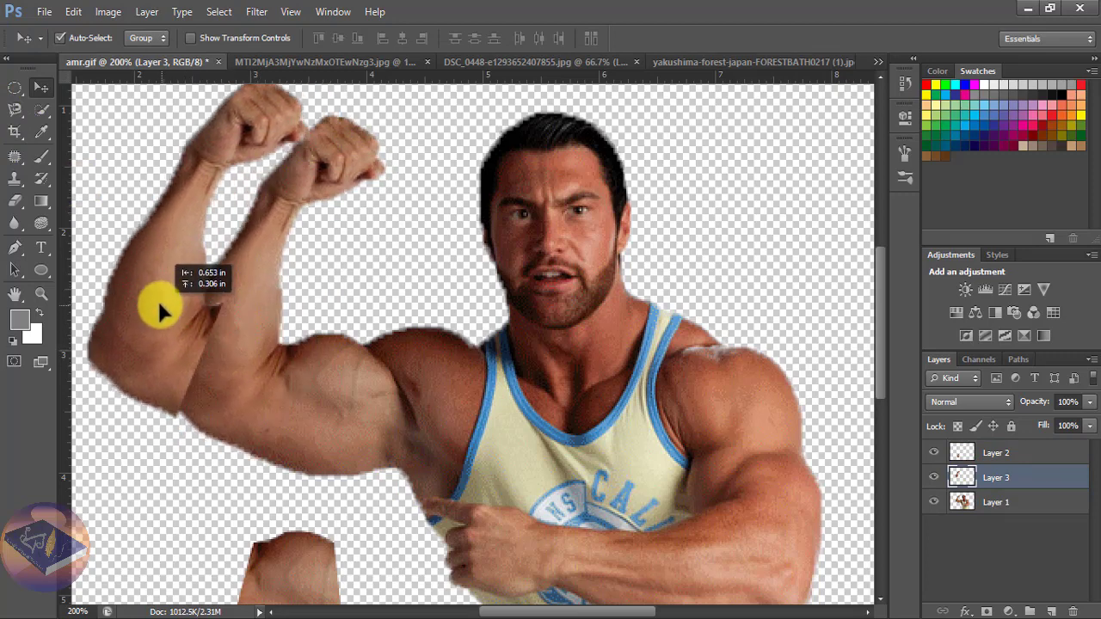
pyautogui.click(962, 506)
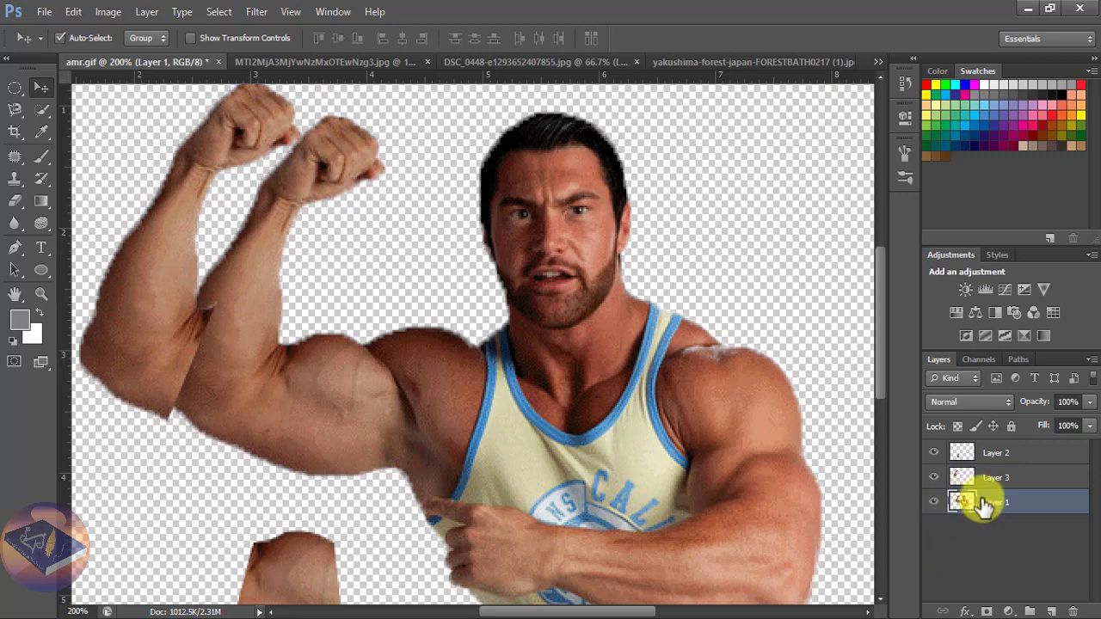
# - Erase the original raised arm from Layer 1 and clean up leftover skin smudges
pyautogui.click(15, 203)
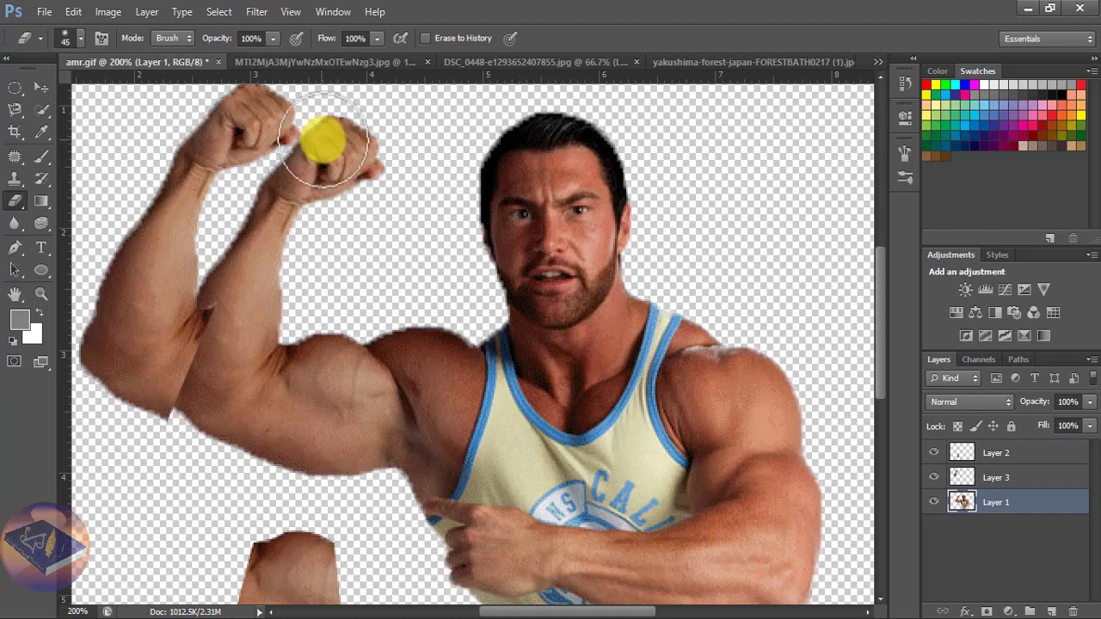
pyautogui.press(']')
pyautogui.press(']')
pyautogui.press(']')
pyautogui.moveTo(303, 148)
pyautogui.mouseDown()
pyautogui.moveTo(211, 344)
pyautogui.moveTo(258, 430)
pyautogui.mouseUp()
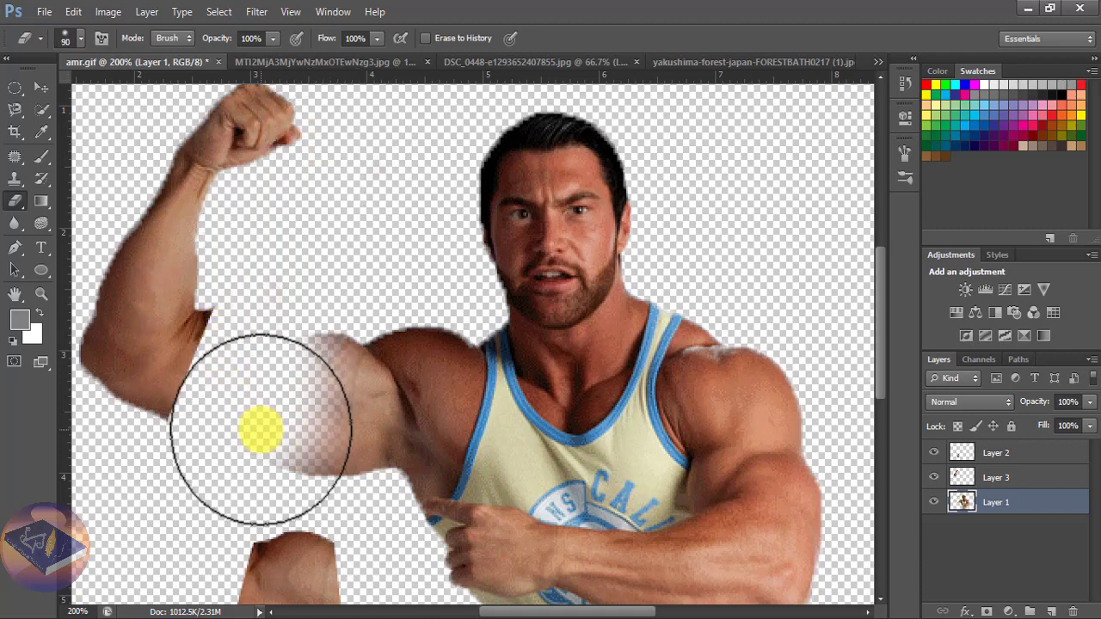
pyautogui.press('[')
pyautogui.press('[')
pyautogui.press('[')
pyautogui.moveTo(330, 440); pyautogui.dragTo(288, 477)
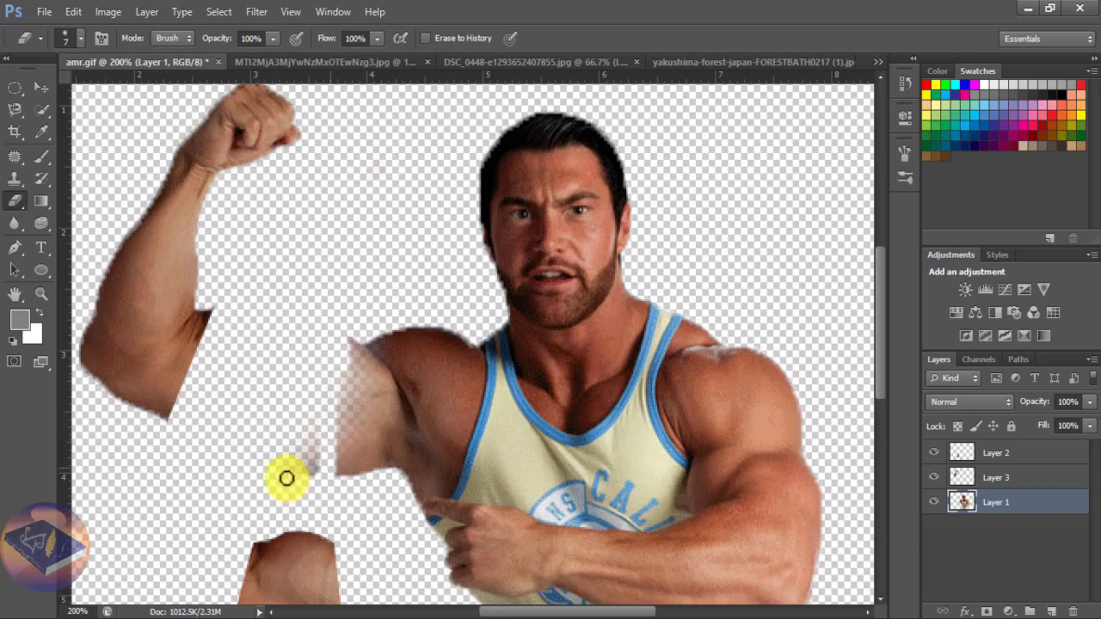
pyautogui.moveTo(272, 366)
pyautogui.mouseDown()
pyautogui.moveTo(281, 349)
pyautogui.moveTo(300, 445)
pyautogui.mouseUp()
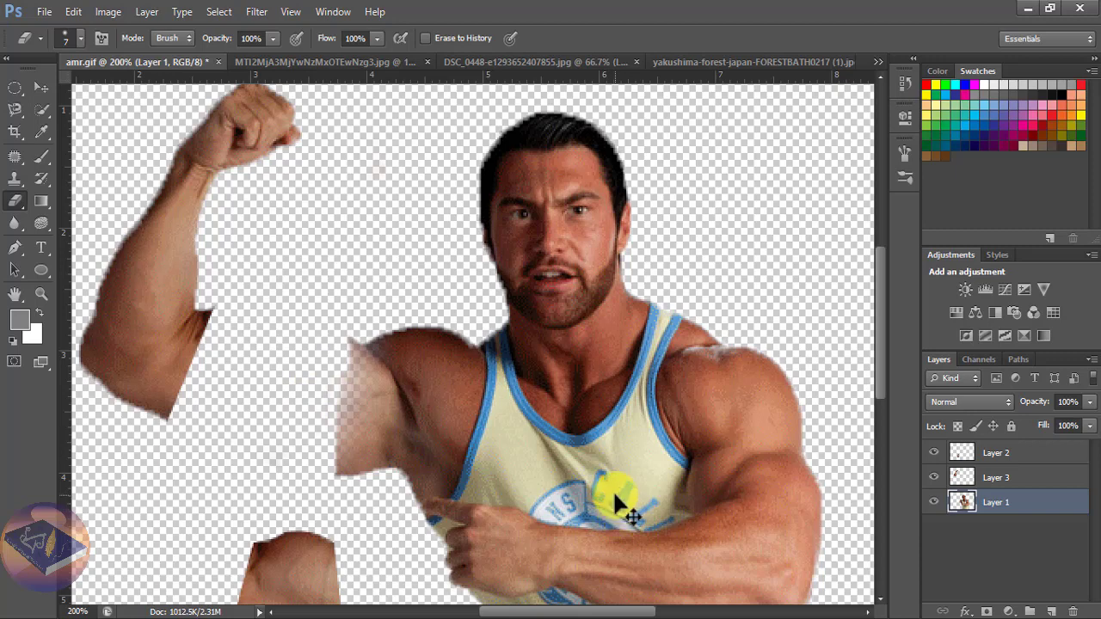
# - Zoom out and nudge the forearm piece up and to the left
pyautogui.hotkey('ctrl', '-')
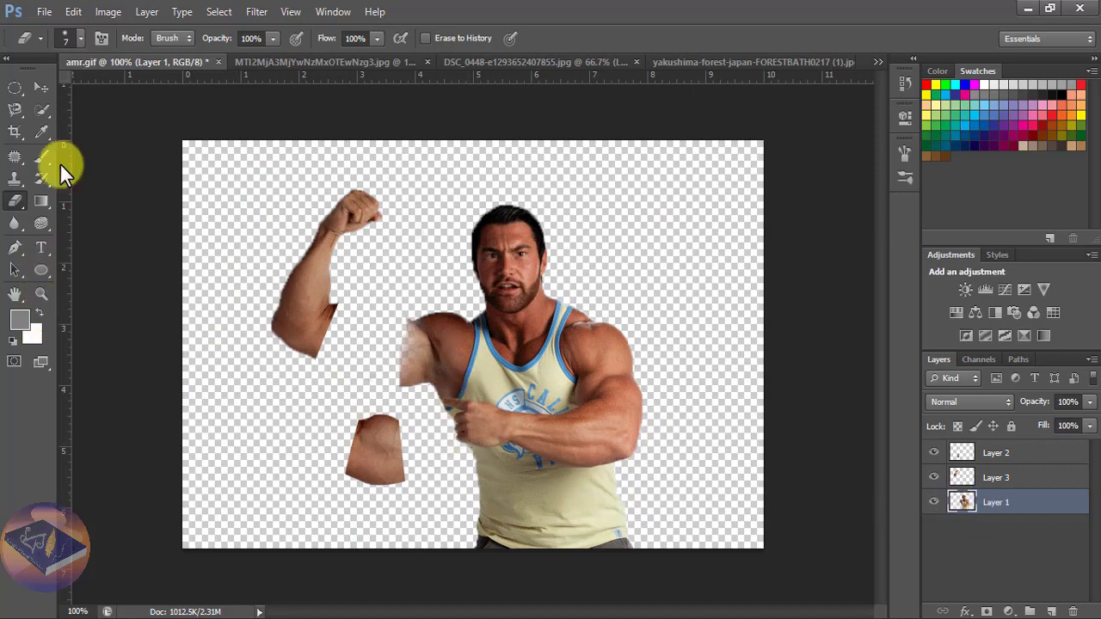
pyautogui.click(40, 86)
pyautogui.moveTo(383, 462); pyautogui.dragTo(352, 449)
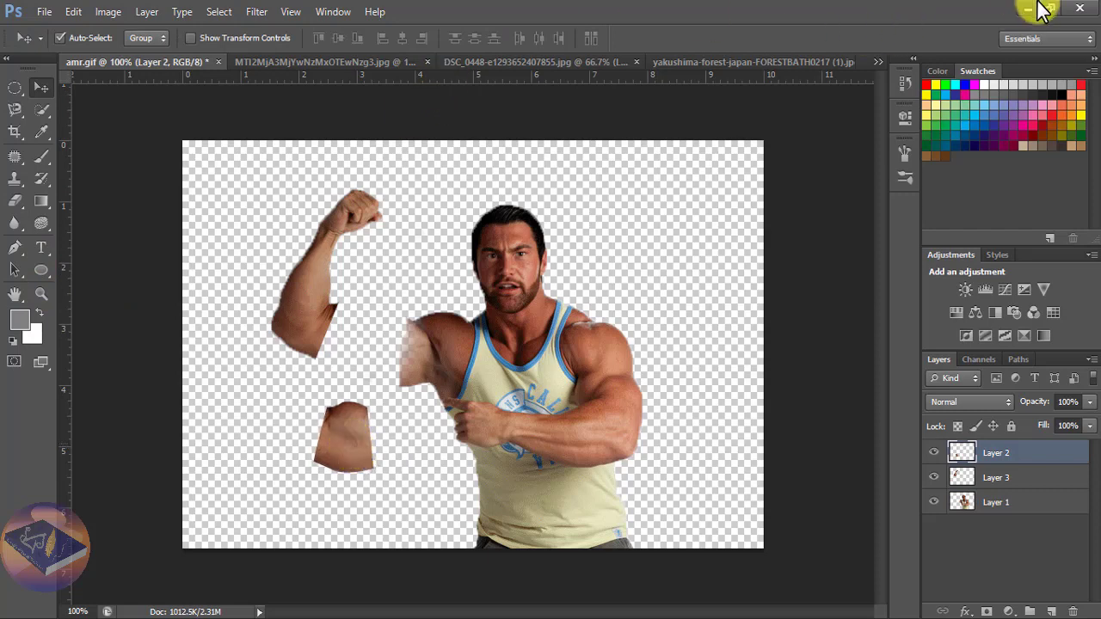
# - Convert the steak photo's Background to Layer 0 and drag it into amr.gif as Layer 4
pyautogui.click(339, 61)
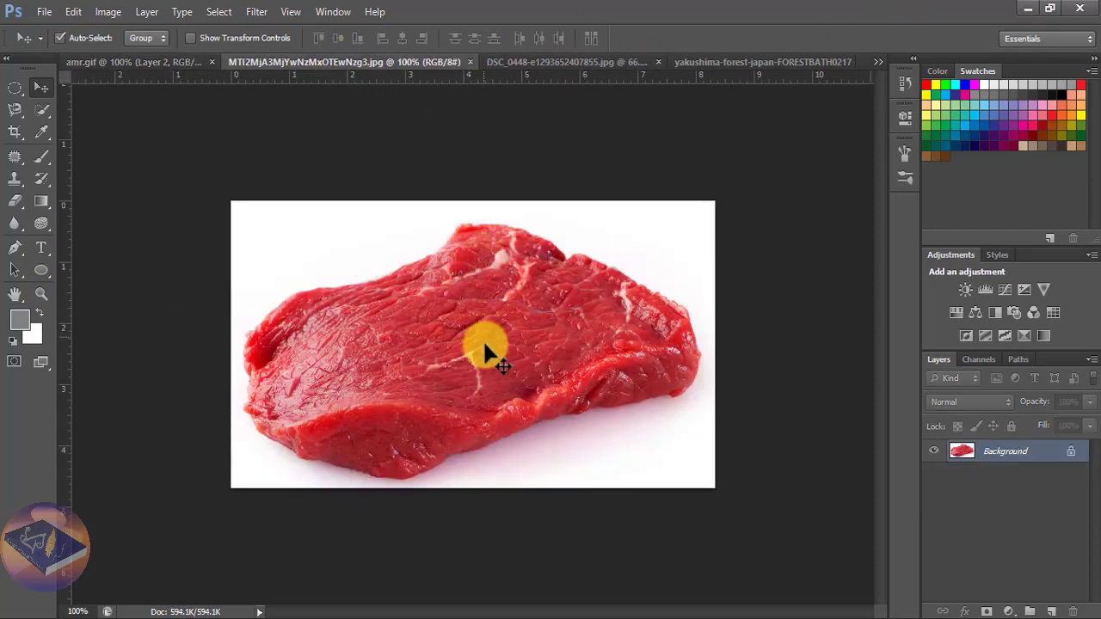
pyautogui.doubleClick(975, 462)
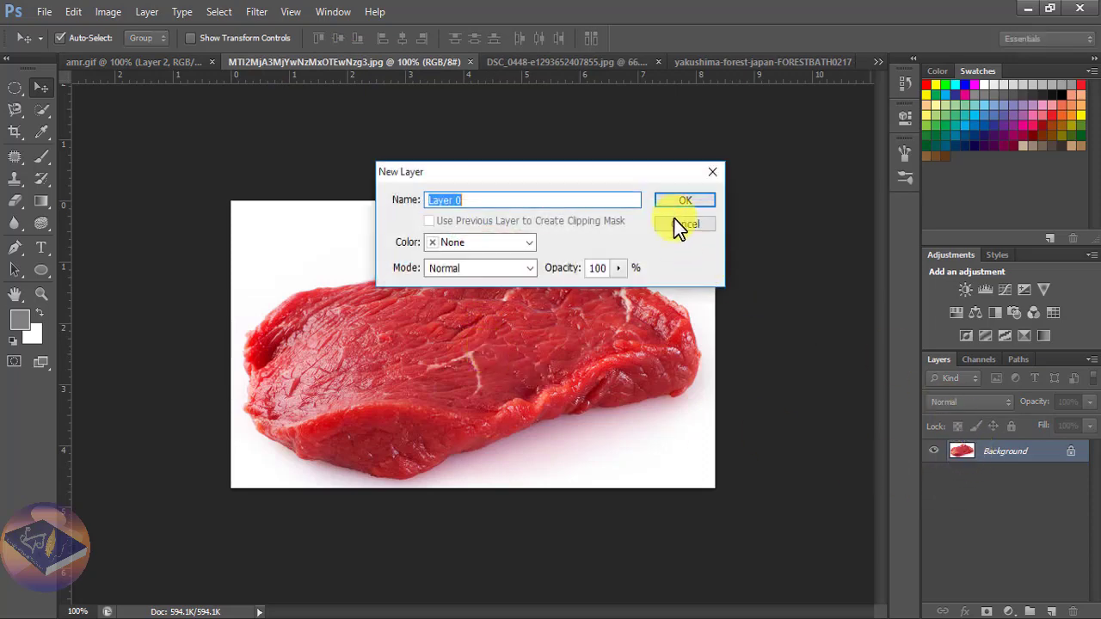
pyautogui.click(669, 199)
pyautogui.moveTo(499, 374)
pyautogui.mouseDown()
pyautogui.moveTo(83, 144)
pyautogui.moveTo(100, 74)
pyautogui.moveTo(327, 465)
pyautogui.moveTo(479, 436)
pyautogui.moveTo(504, 413)
pyautogui.moveTo(495, 417)
pyautogui.mouseUp()
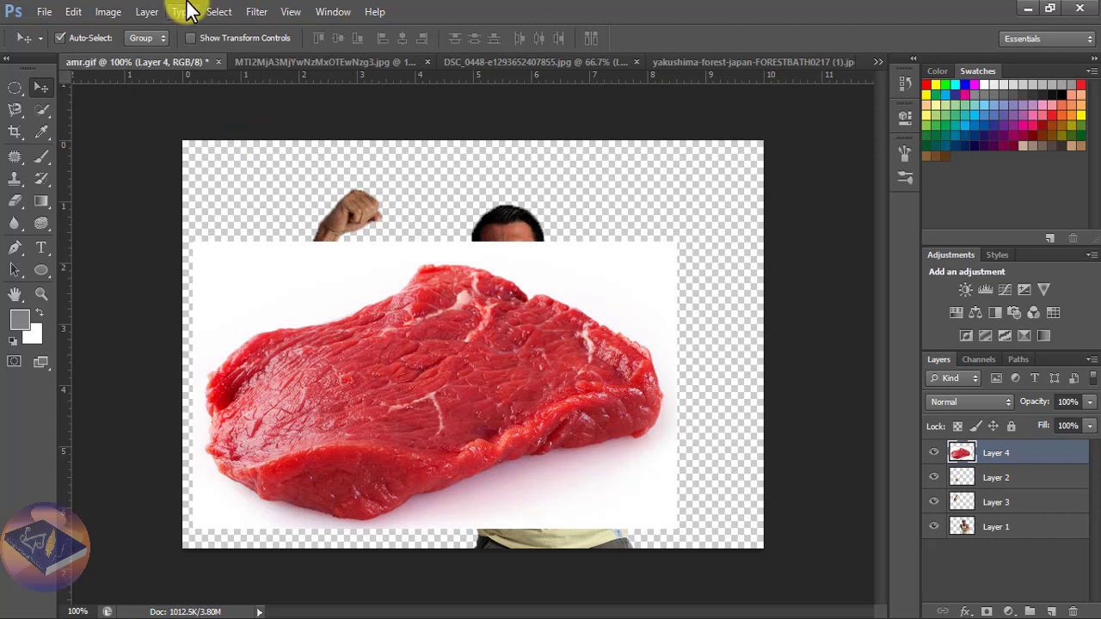
# - Add a Hide All layer mask to Layer 4 so the steak is fully hidden
pyautogui.click(142, 13)
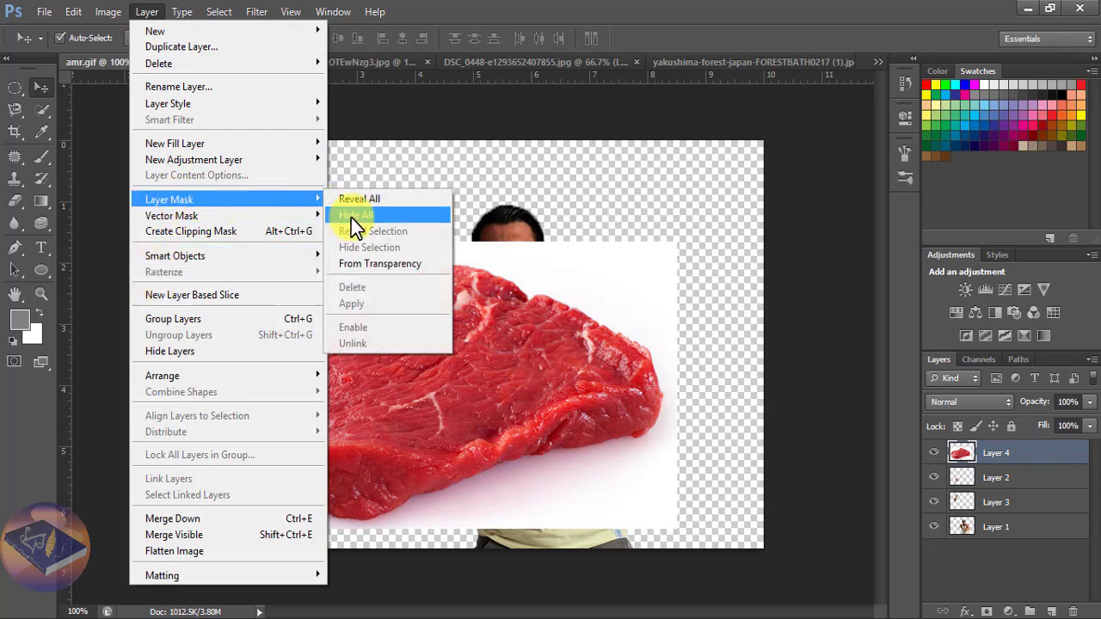
pyautogui.click(353, 215)
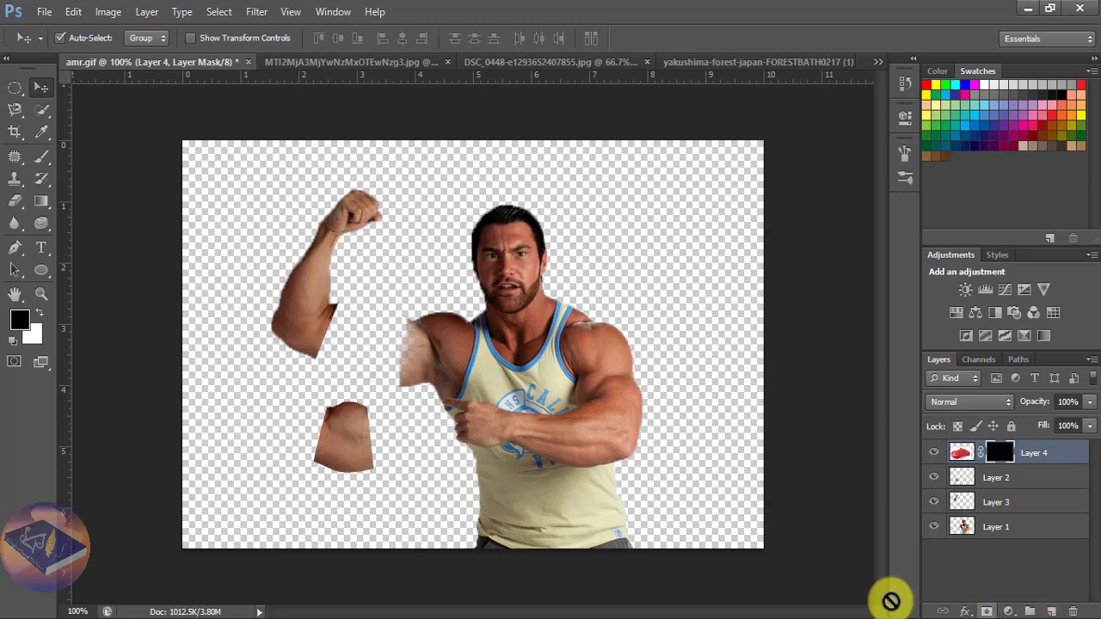
pyautogui.click(40, 155)
# - Paint white on Layer 4's mask with a small Normal brush to reveal steak along the forearm's cut edges
pyautogui.press('[')
pyautogui.press('[')
pyautogui.press('[')
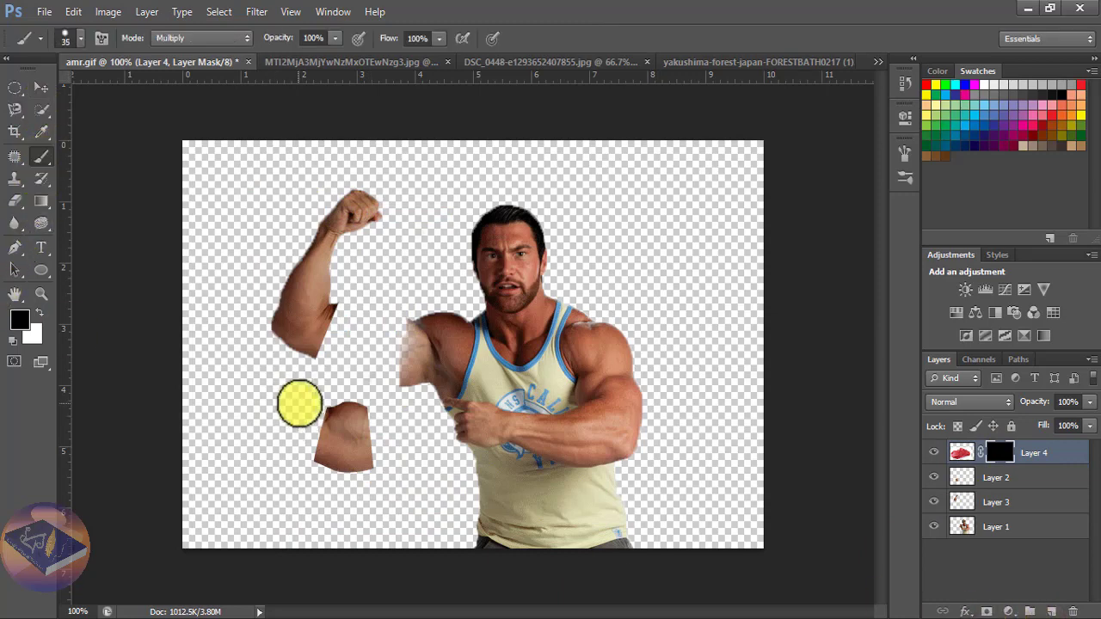
pyautogui.hotkey('shift', 'alt', 'n')
pyautogui.press('x')
pyautogui.moveTo(363, 406)
pyautogui.mouseDown()
pyautogui.moveTo(373, 467)
pyautogui.moveTo(369, 422)
pyautogui.moveTo(378, 444)
pyautogui.mouseUp()
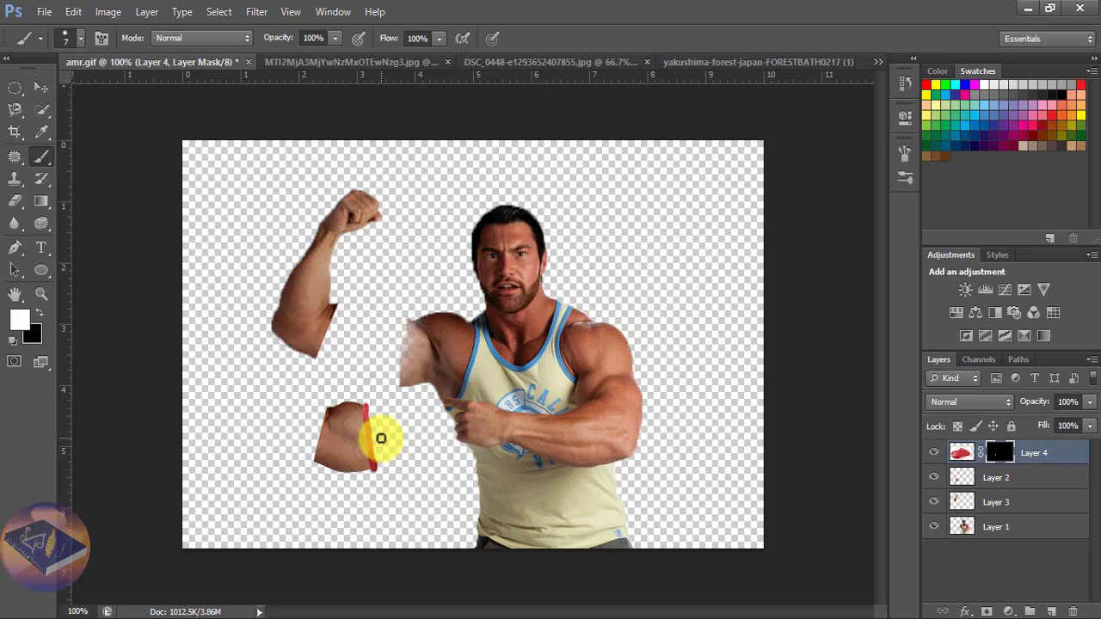
pyautogui.hotkey('ctrl', '+')
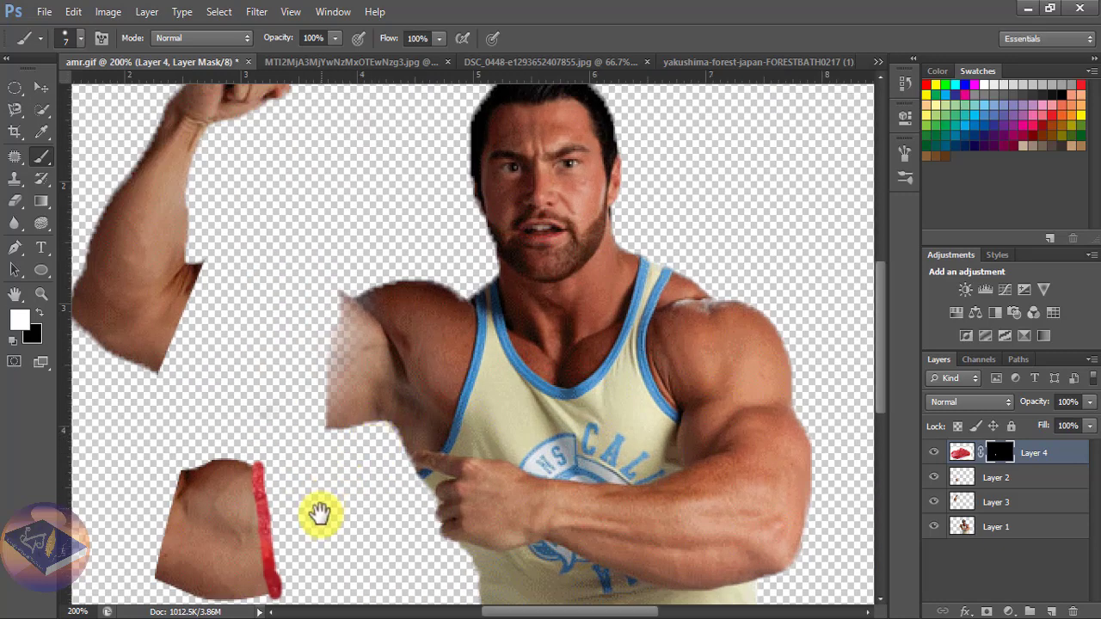
pyautogui.moveTo(320, 516); pyautogui.dragTo(403, 438)
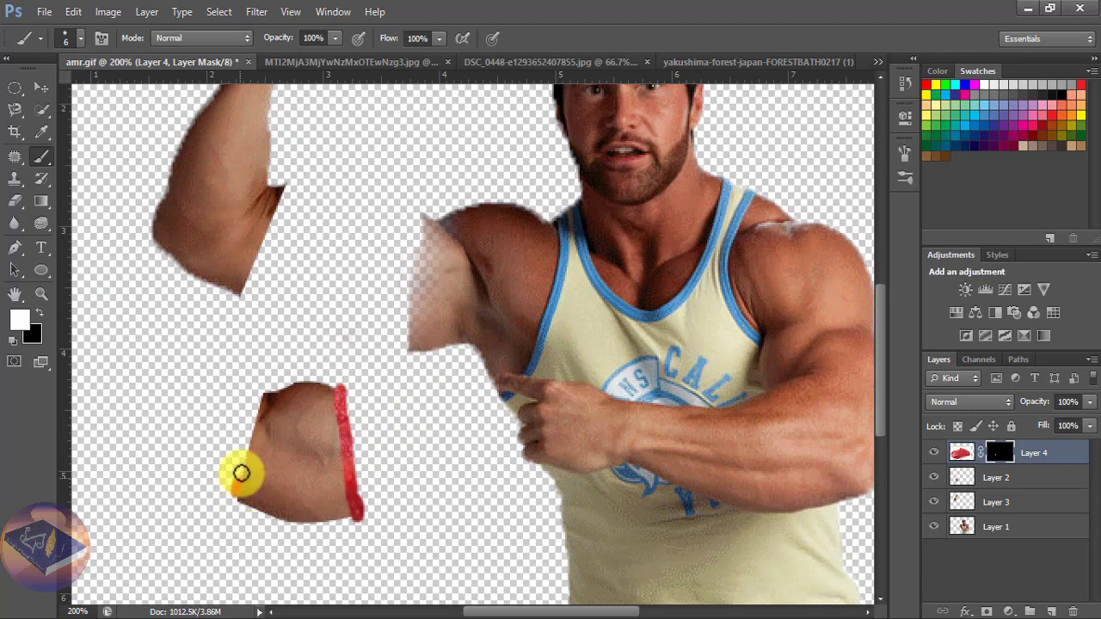
pyautogui.moveTo(243, 465)
pyautogui.mouseDown()
pyautogui.moveTo(261, 403)
pyautogui.moveTo(239, 483)
pyautogui.moveTo(266, 409)
pyautogui.mouseUp()
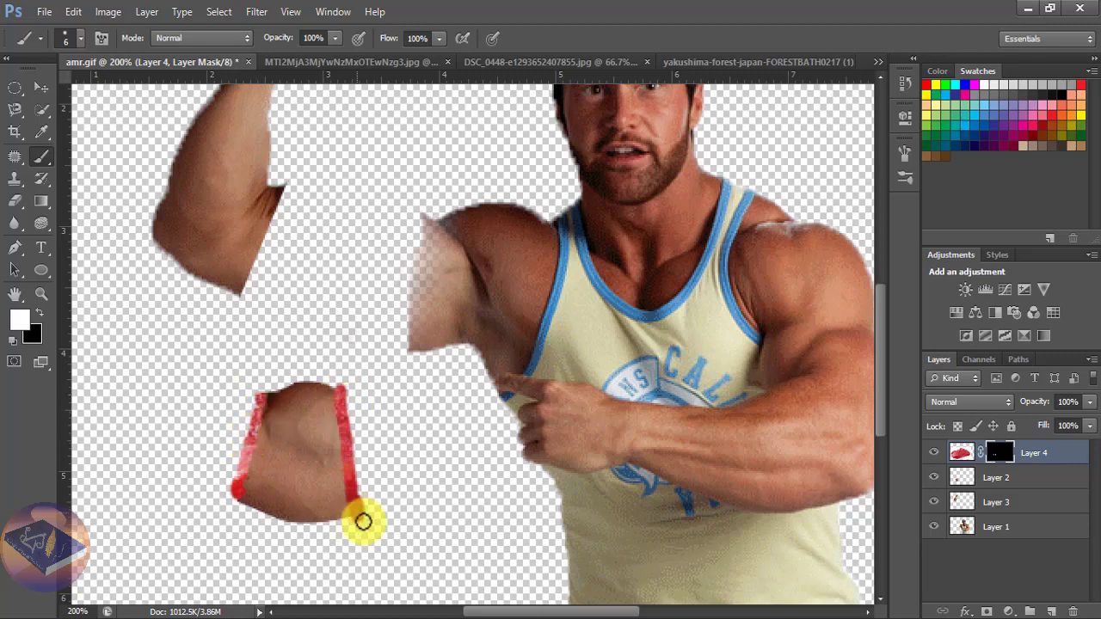
pyautogui.click(38, 311)
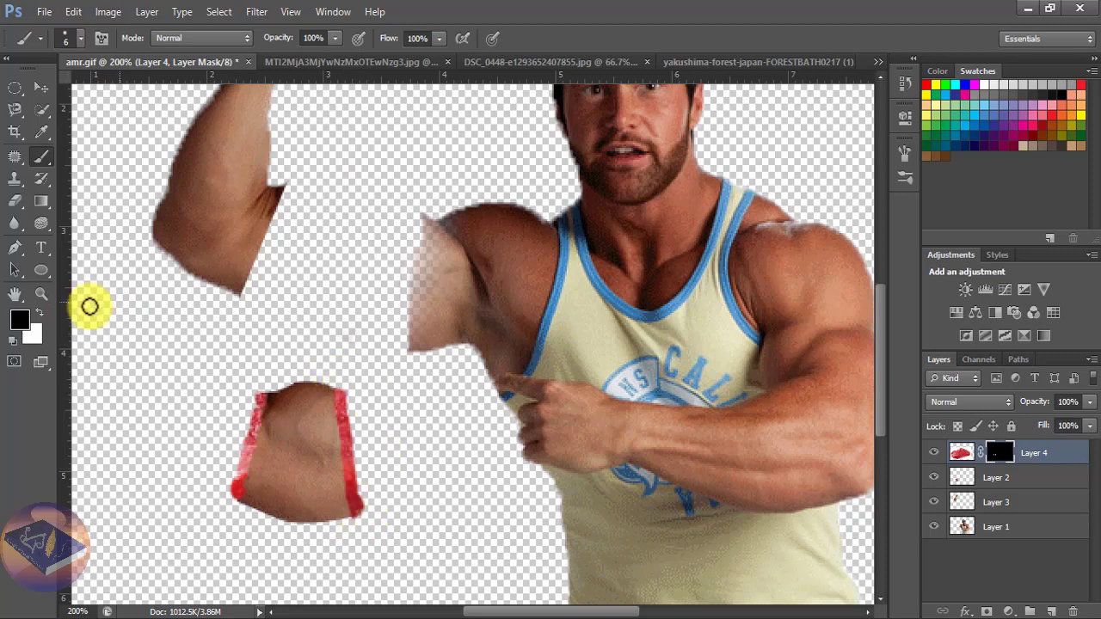
pyautogui.click(43, 314)
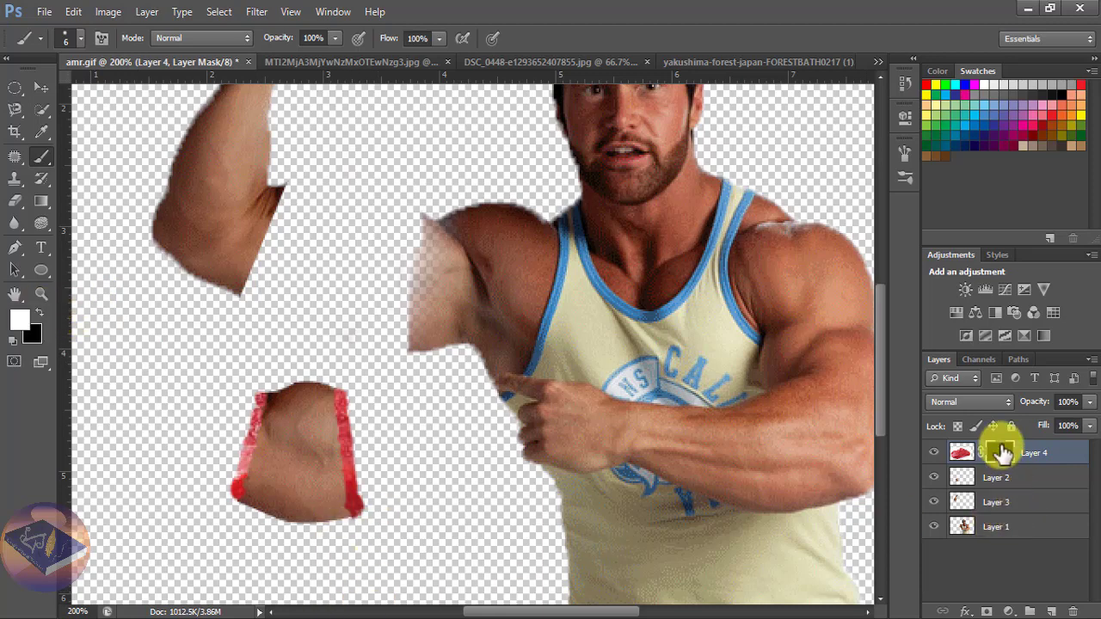
pyautogui.hotkey('ctrl', 't')
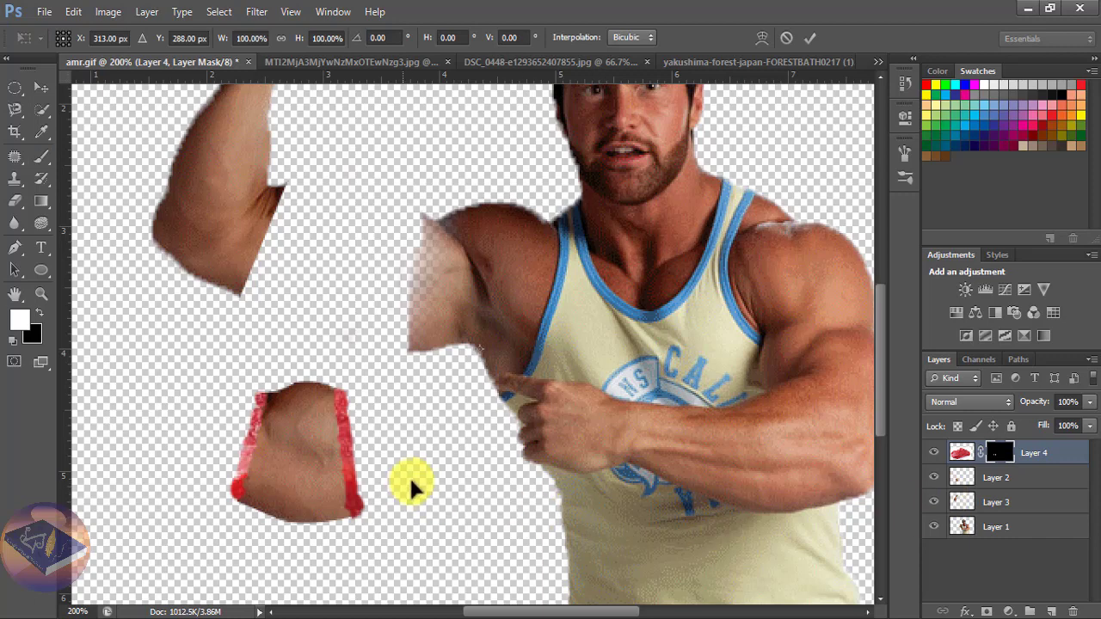
# - Exit the transform, fit the image in view, and make Layer 4 the only working layer
pyautogui.click(41, 87)
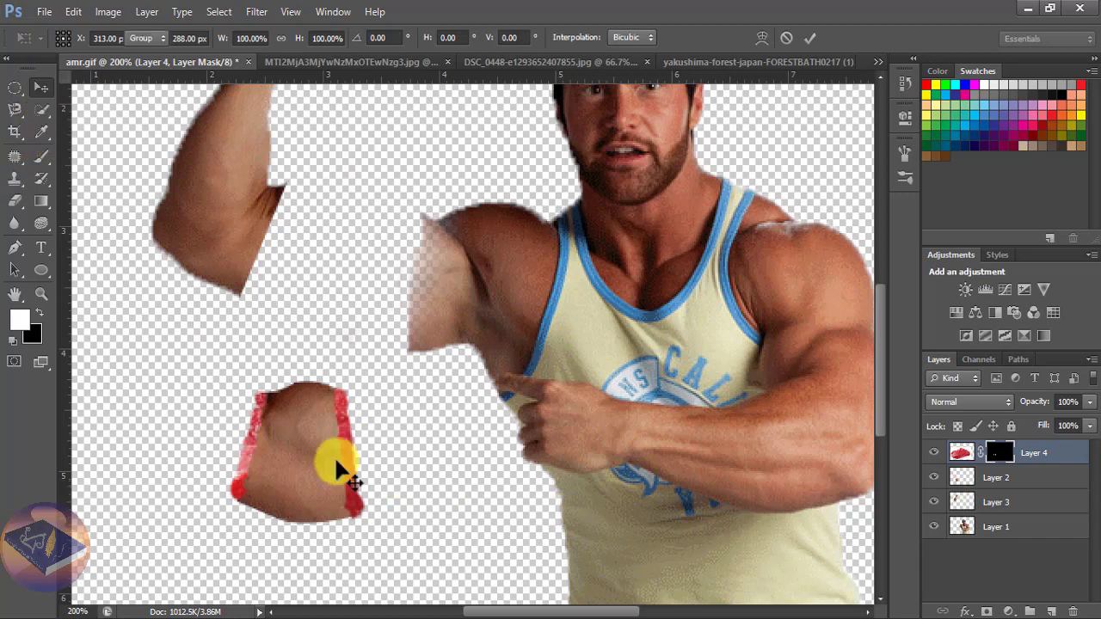
pyautogui.press('Return')
pyautogui.keyDown('shift'); pyautogui.click(387, 465); pyautogui.keyUp('shift')
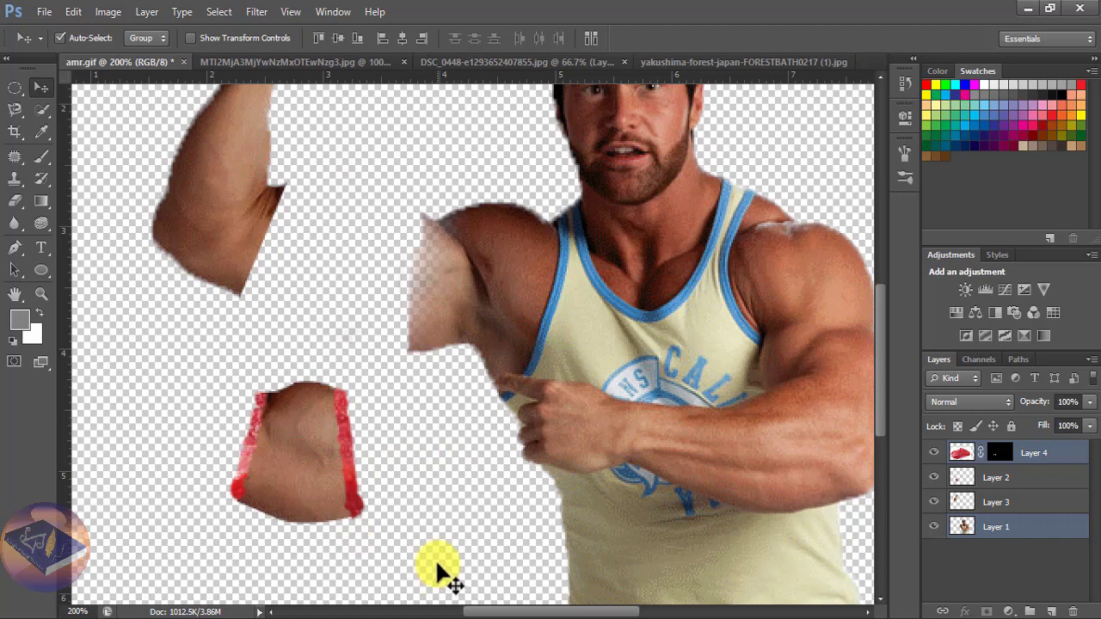
pyautogui.hotkey('ctrl', '-')
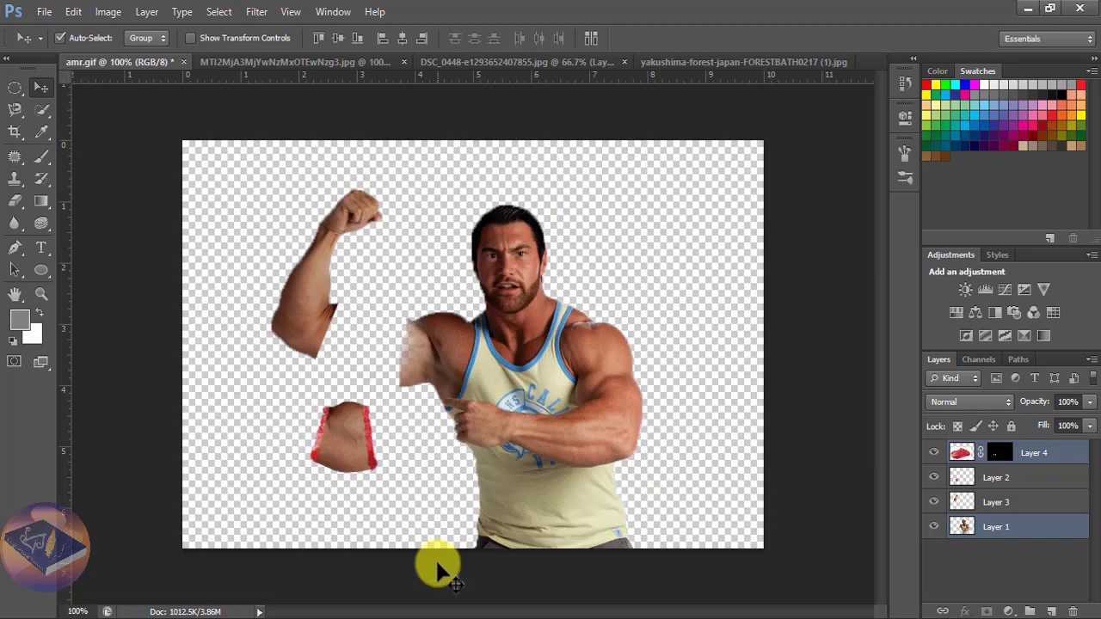
pyautogui.click(1006, 453)
pyautogui.moveTo(342, 475); pyautogui.dragTo(326, 477)
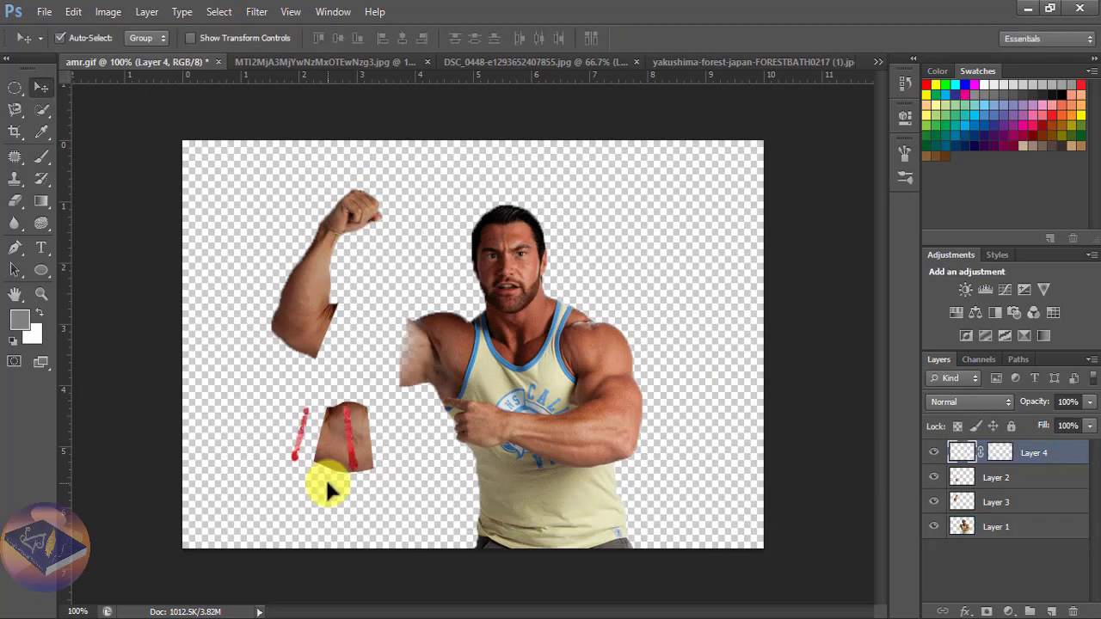
# - Paint black on Layer 4's mask to hide the red marks on the lower arm piece
pyautogui.click(1005, 456)
pyautogui.click(41, 156)
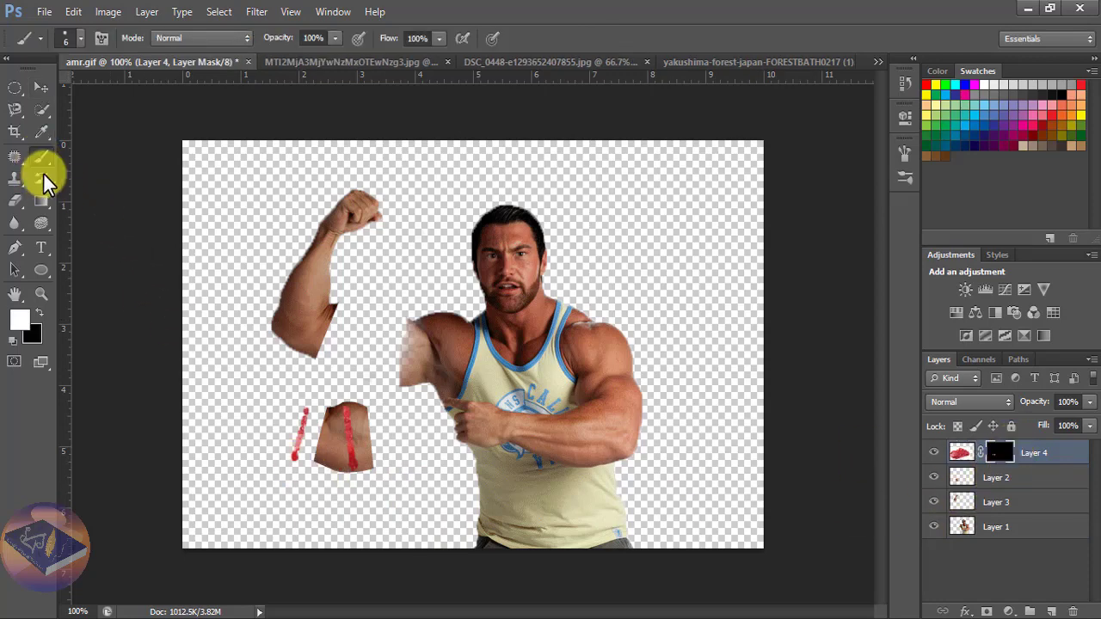
pyautogui.click(37, 313)
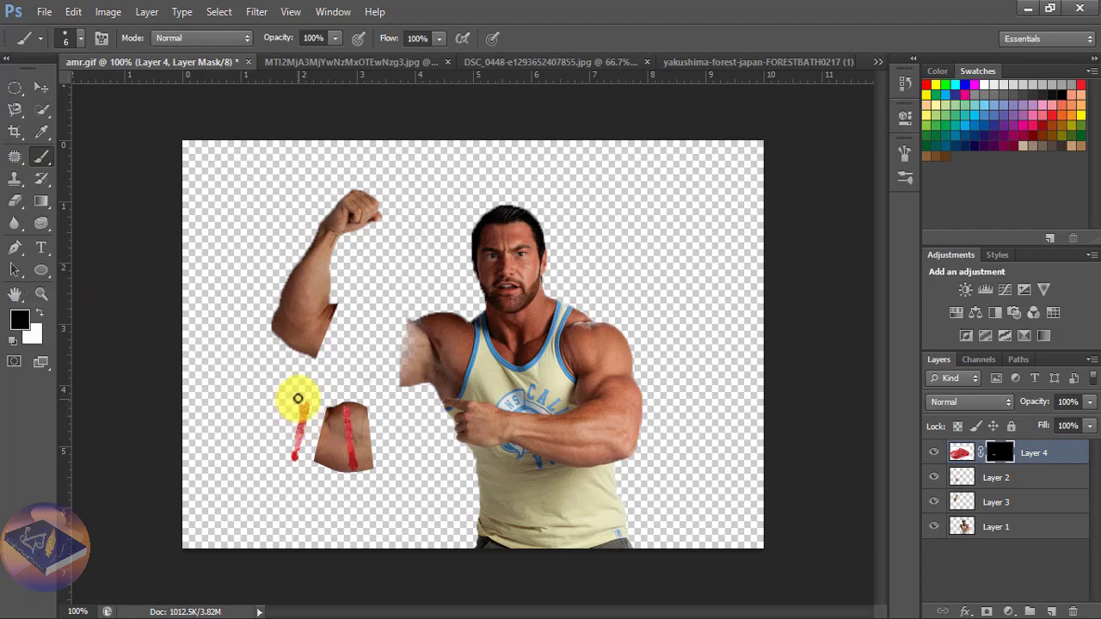
pyautogui.moveTo(297, 398); pyautogui.dragTo(346, 426)
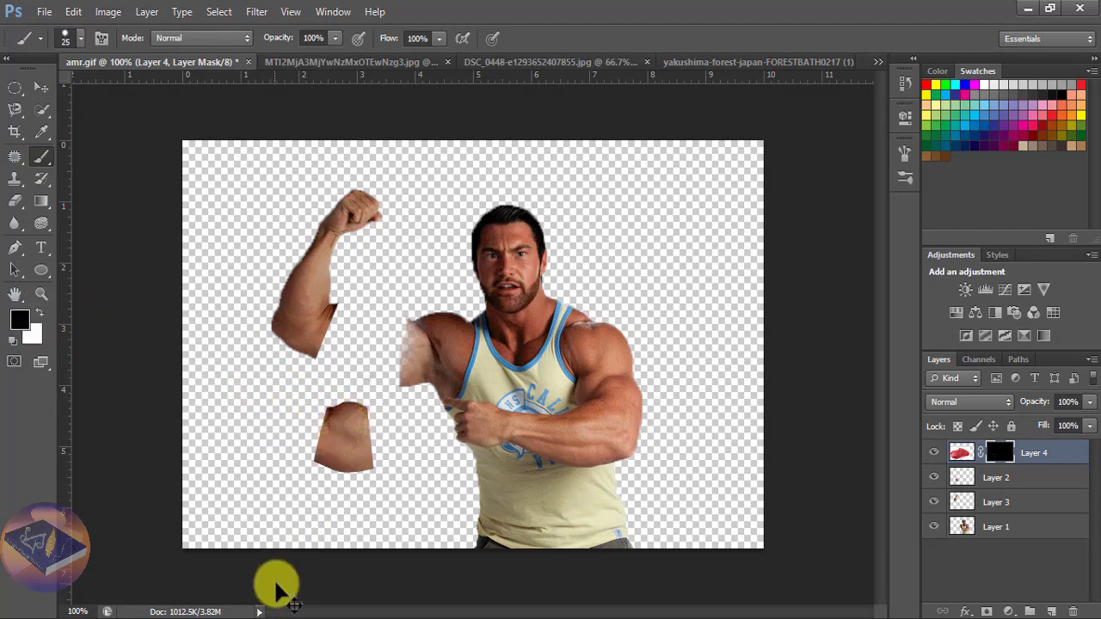
# - At 200% zoom, paint white with a ~6 px brush along the lower arm piece's left and right cut edges
pyautogui.hotkey('ctrl', '+')
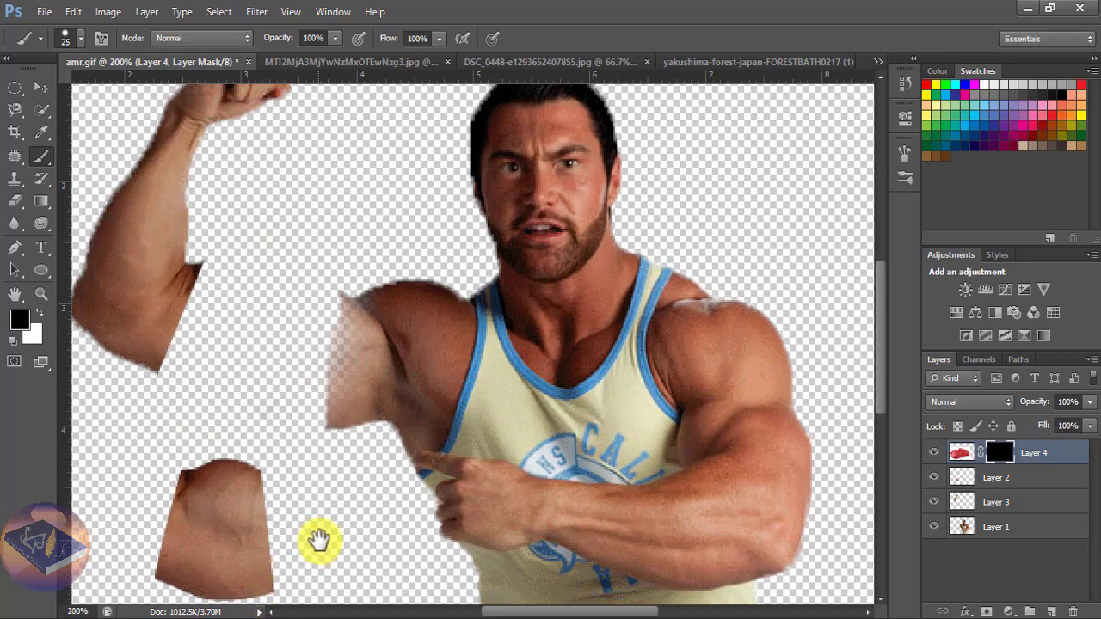
pyautogui.moveTo(319, 541); pyautogui.dragTo(289, 425)
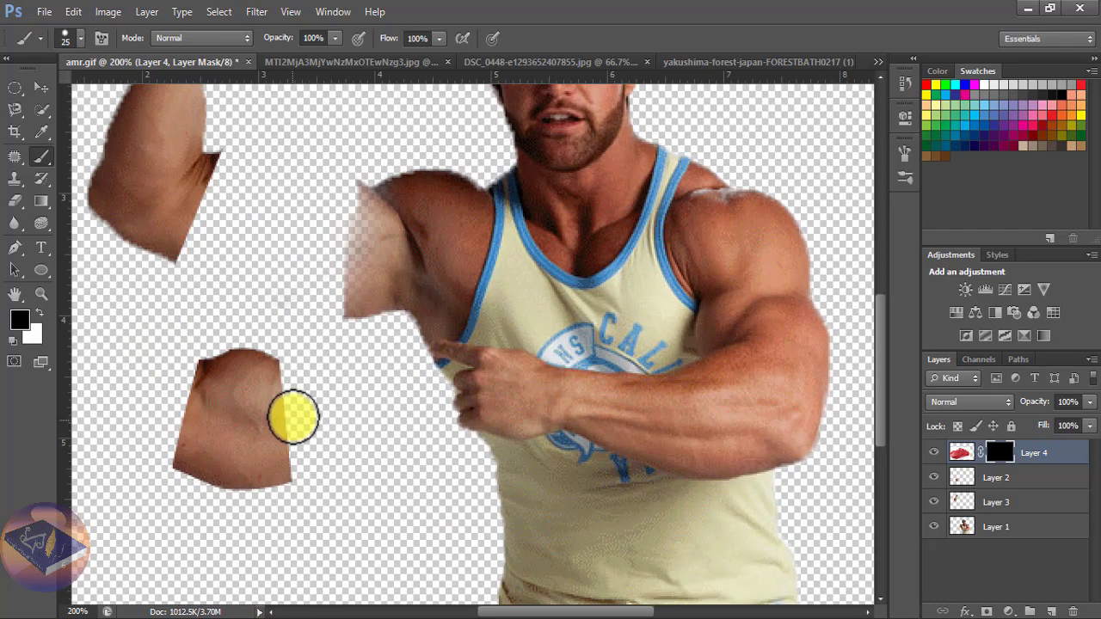
pyautogui.press('[')
pyautogui.press('[')
pyautogui.press('[')
pyautogui.press('x')
pyautogui.press('[')
pyautogui.moveTo(279, 365)
pyautogui.mouseDown()
pyautogui.moveTo(289, 465)
pyautogui.moveTo(280, 389)
pyautogui.mouseUp()
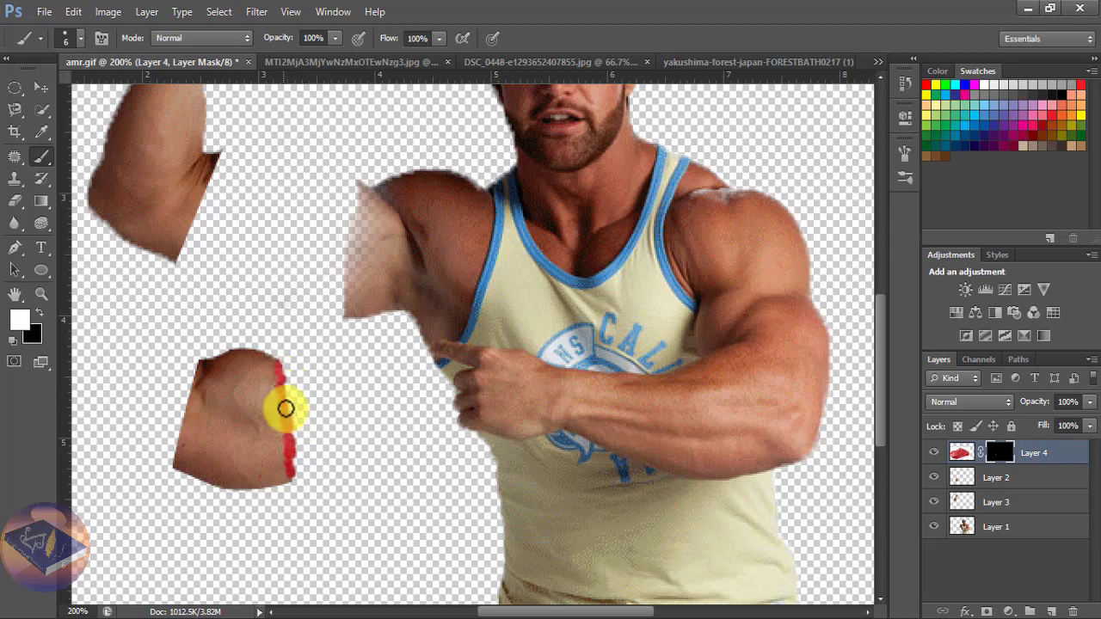
pyautogui.moveTo(282, 379); pyautogui.dragTo(284, 408)
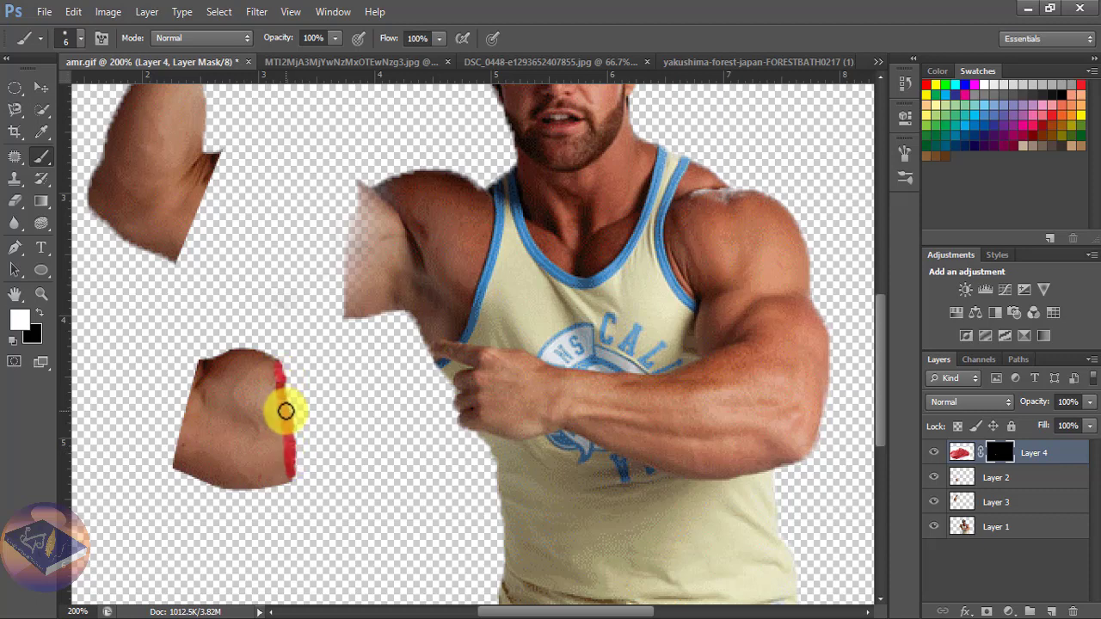
pyautogui.hscroll(-2, 128, 438)
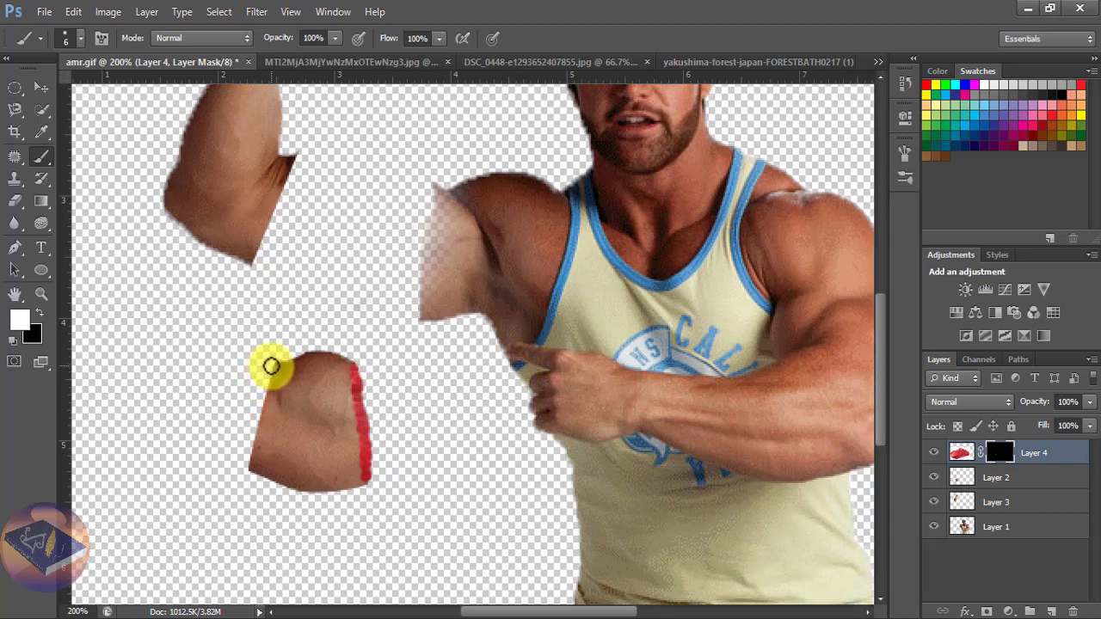
pyautogui.moveTo(271, 366); pyautogui.dragTo(248, 453)
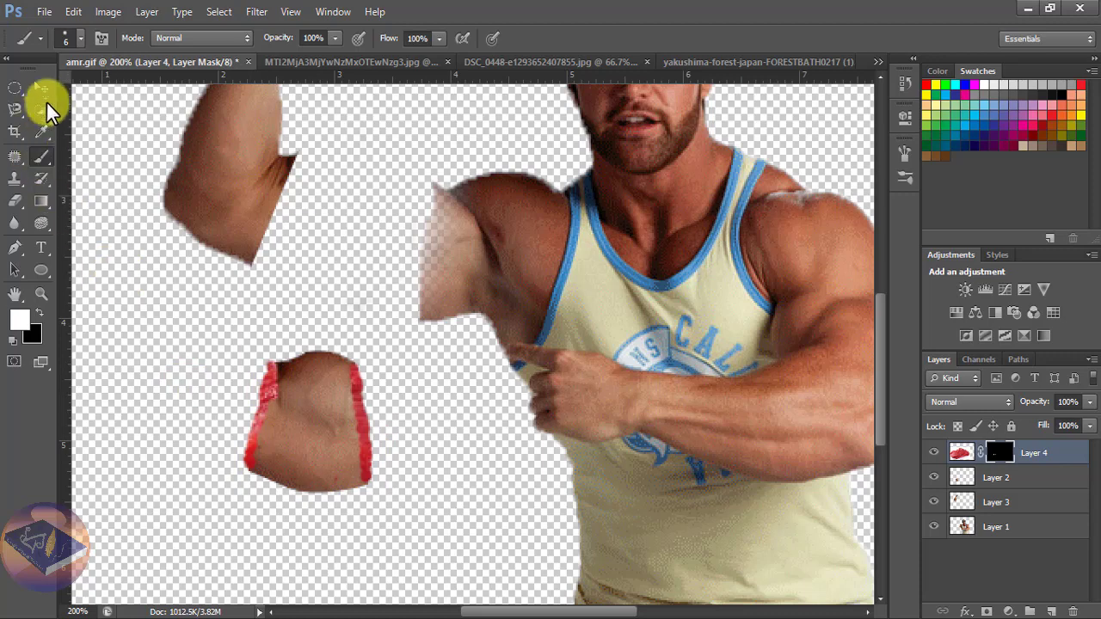
pyautogui.click(42, 88)
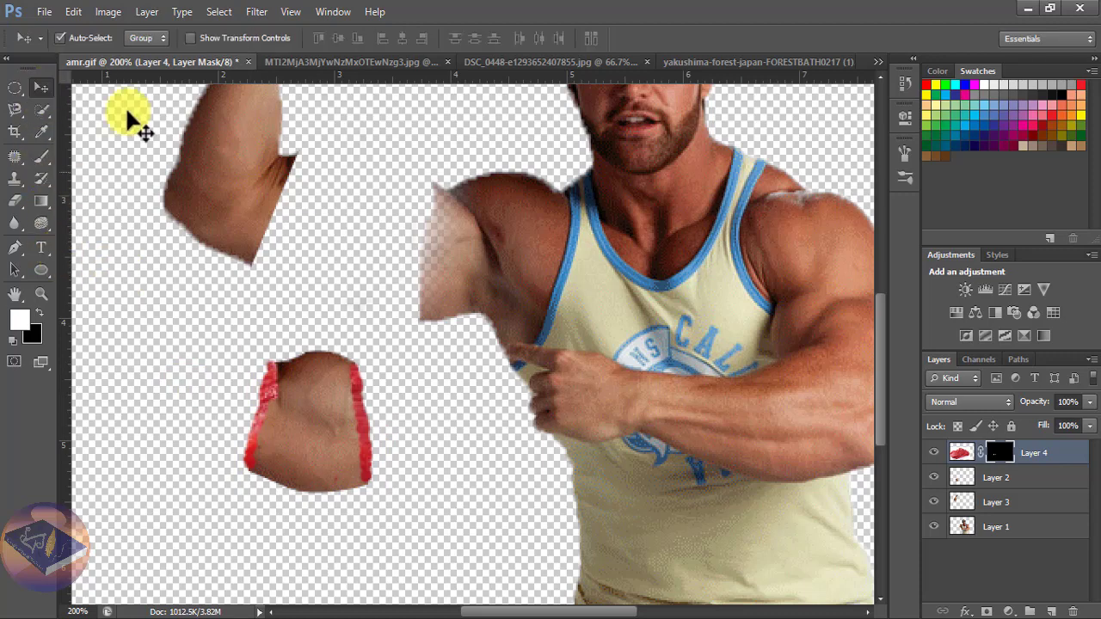
# - Give Layer 4 a Multiply Inner Shadow with 38% opacity, 0 px distance and 5 px size
pyautogui.click(144, 12)
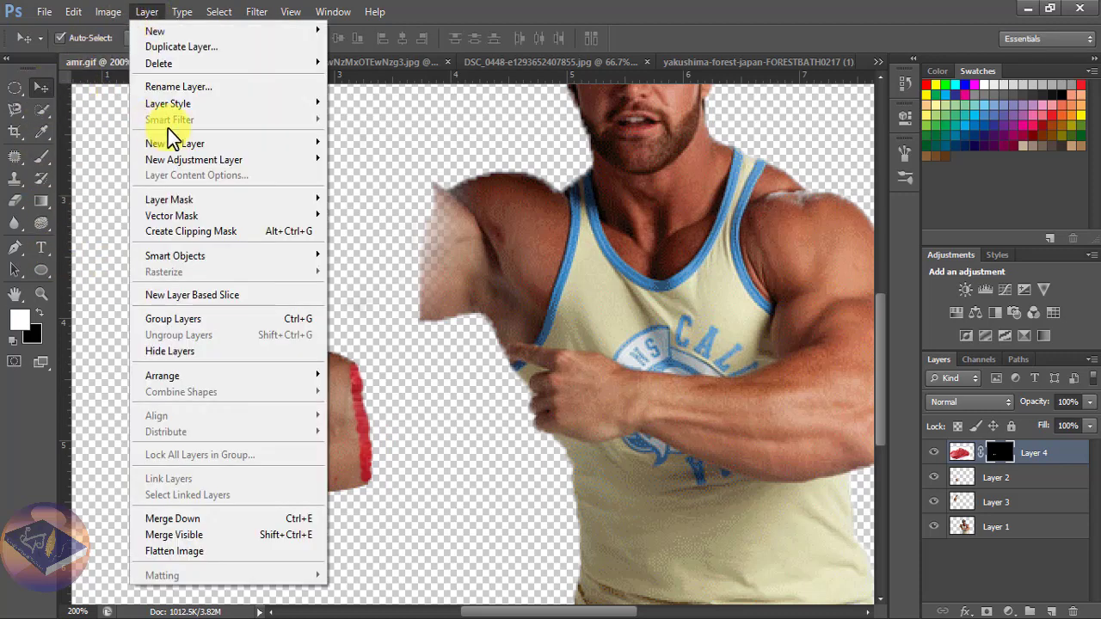
pyautogui.moveTo(166, 104)
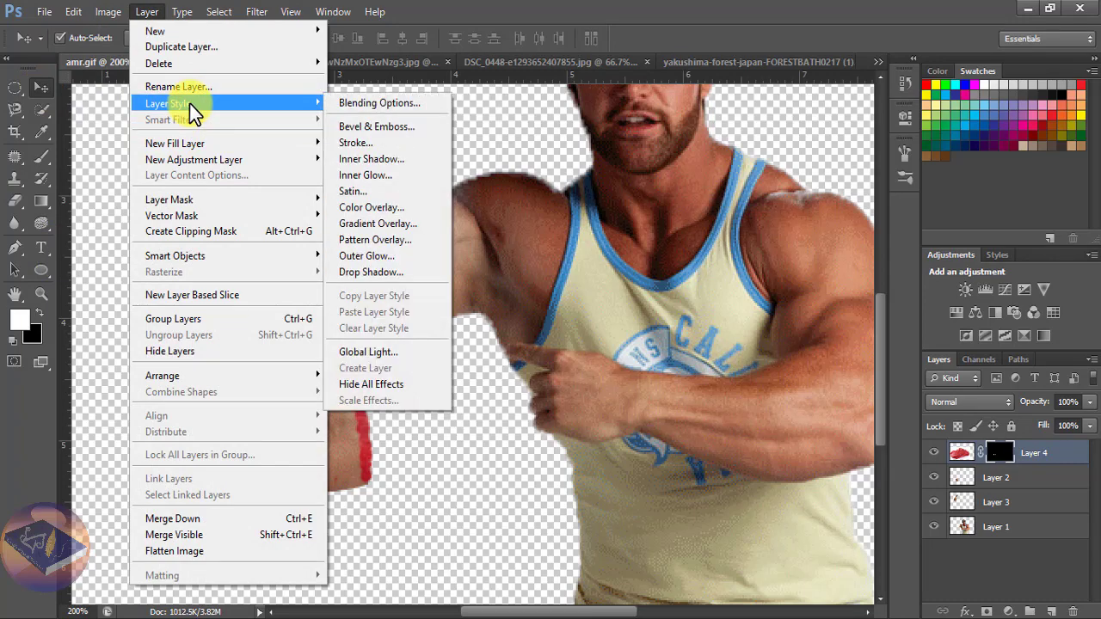
pyautogui.click(369, 161)
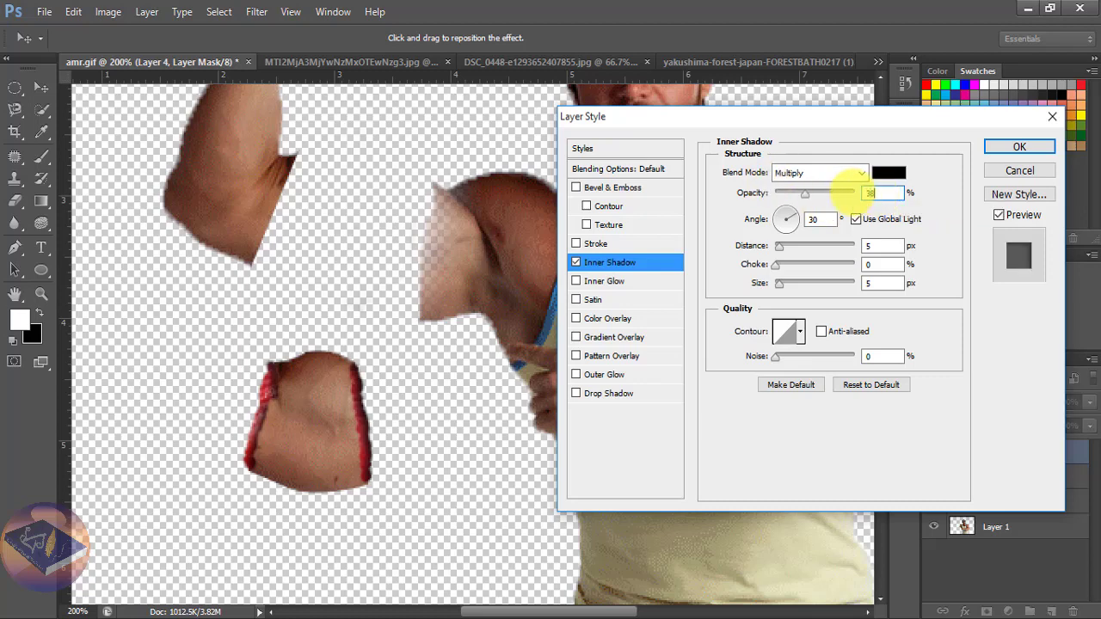
pyautogui.write('35')
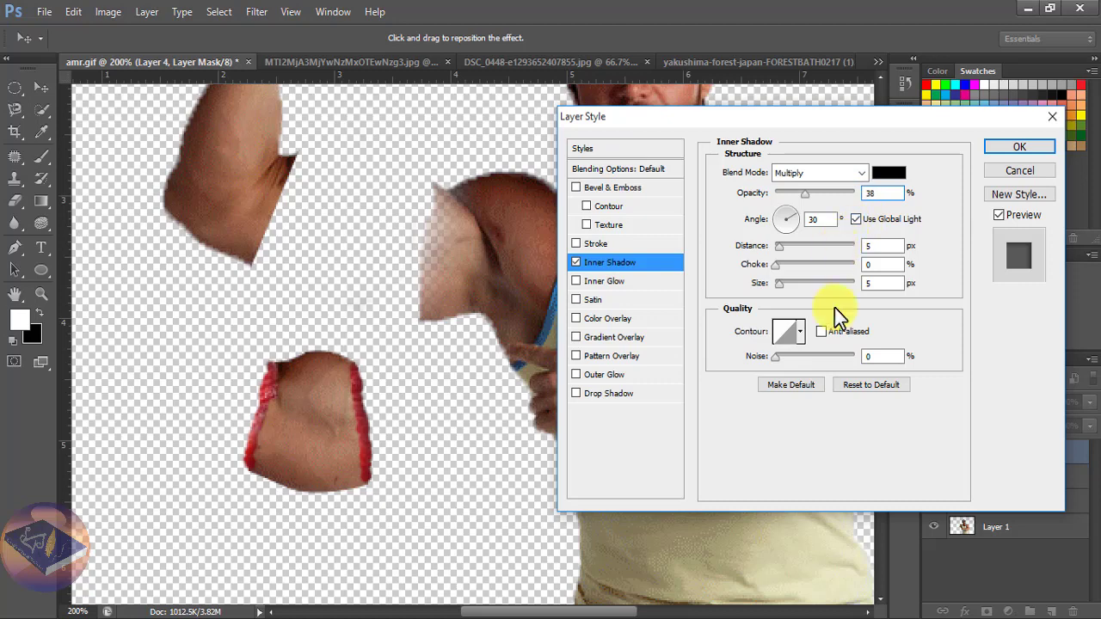
pyautogui.doubleClick(868, 246)
pyautogui.write('0')
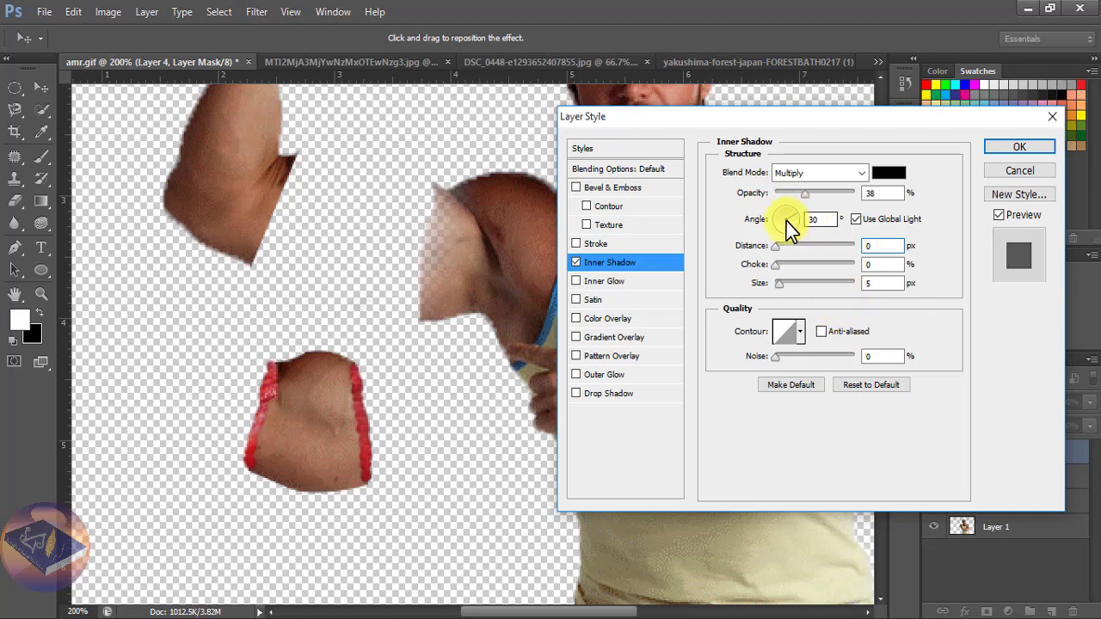
pyautogui.click(990, 146)
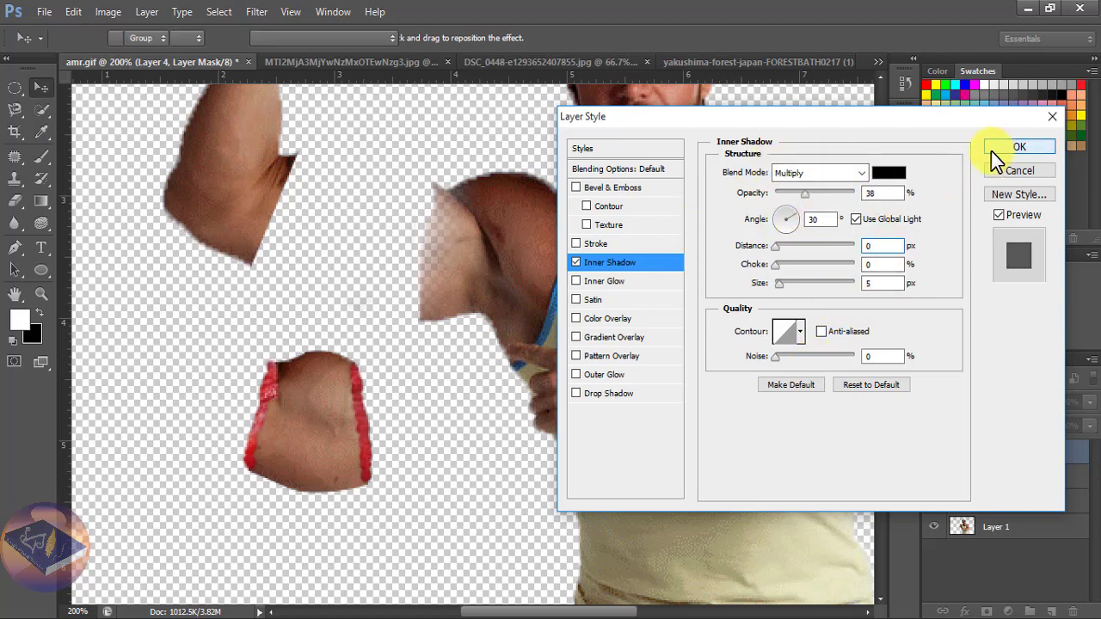
pyautogui.hotkey('ctrl', '-')
pyautogui.hotkey('ctrl', '-')
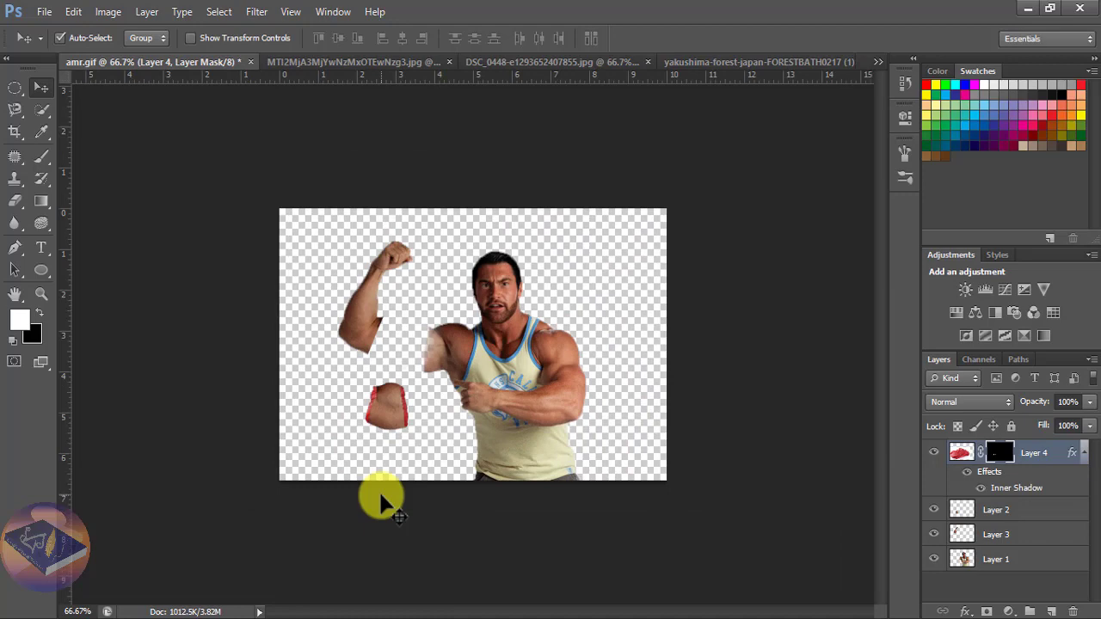
# - Zoom to 200% on the severed arm pieces and select Layer 3, the upper arm piece
pyautogui.hotkey('ctrl', '+')
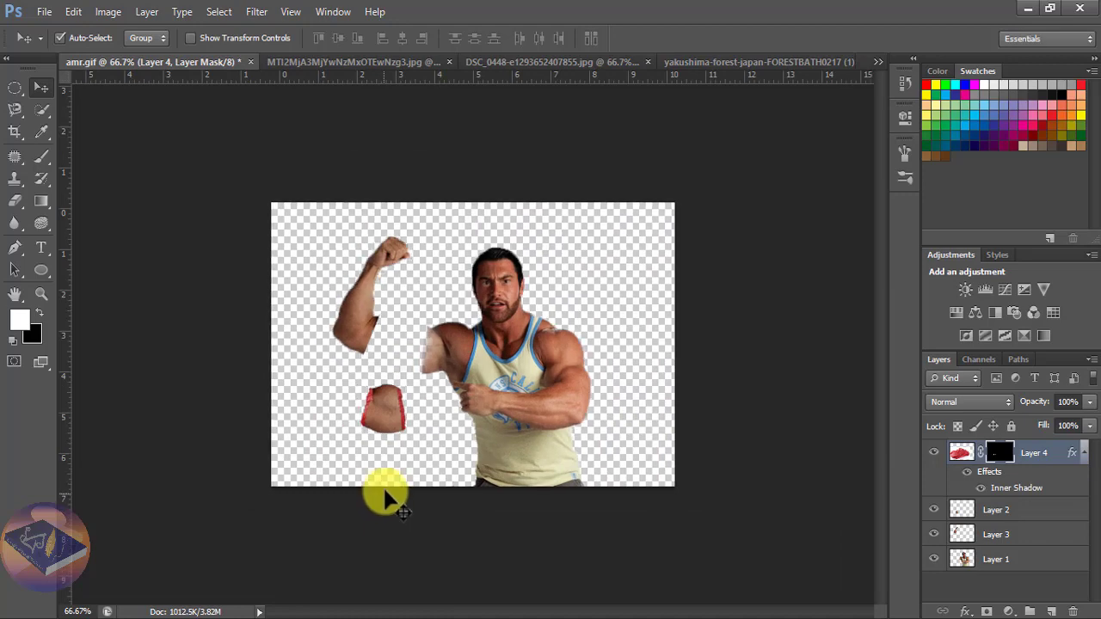
pyautogui.hotkey('ctrl', '+')
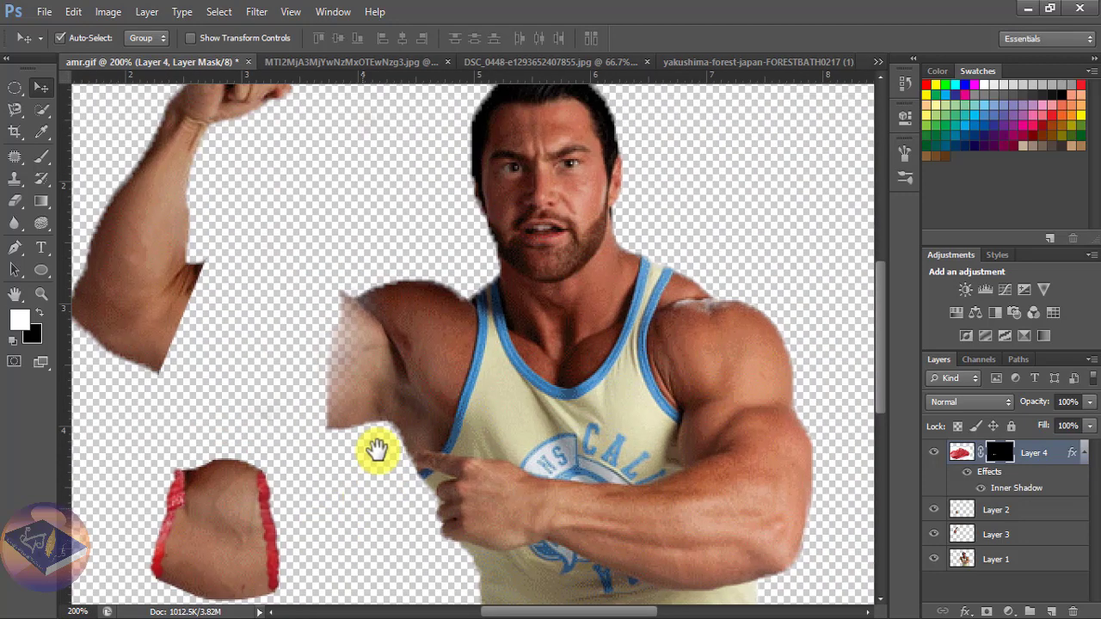
pyautogui.moveTo(361, 504); pyautogui.dragTo(381, 435)
pyautogui.click(966, 568)
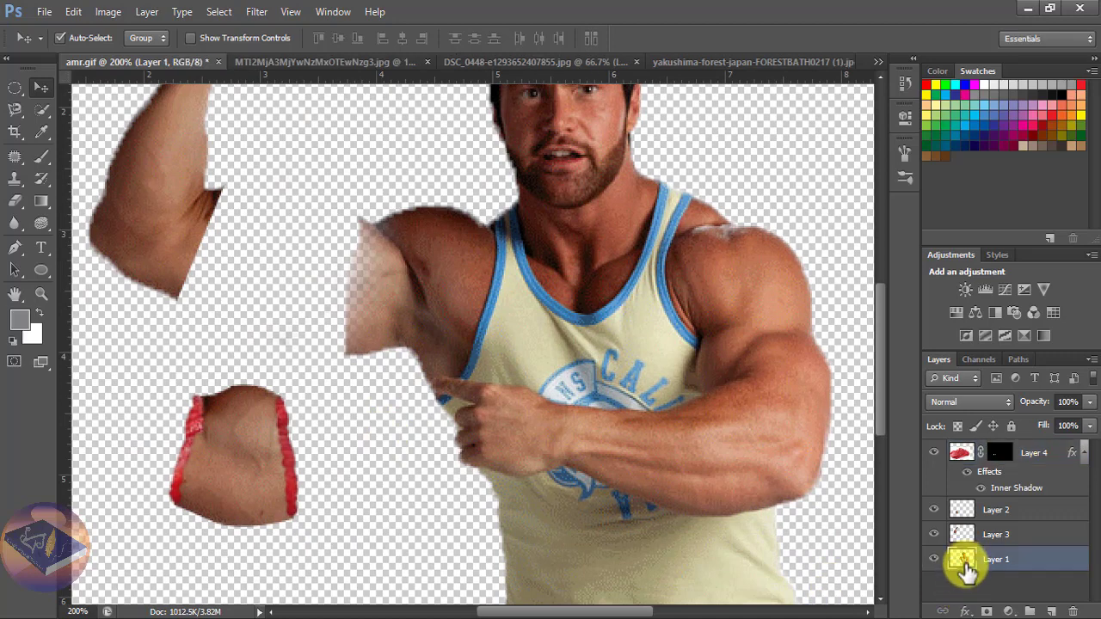
pyautogui.click(167, 251)
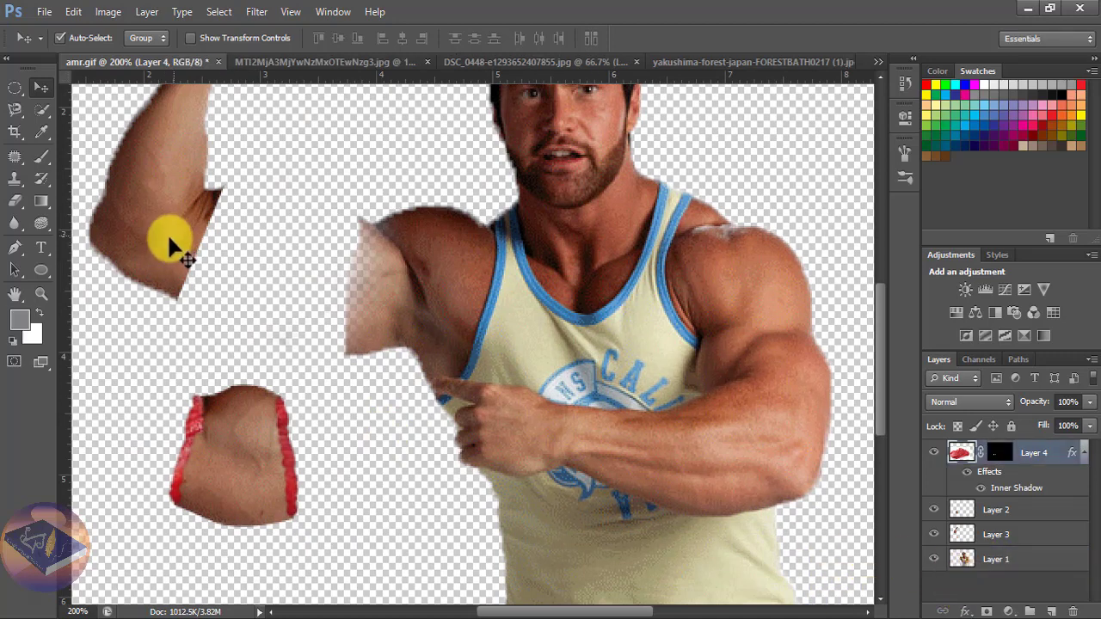
pyautogui.click(148, 213)
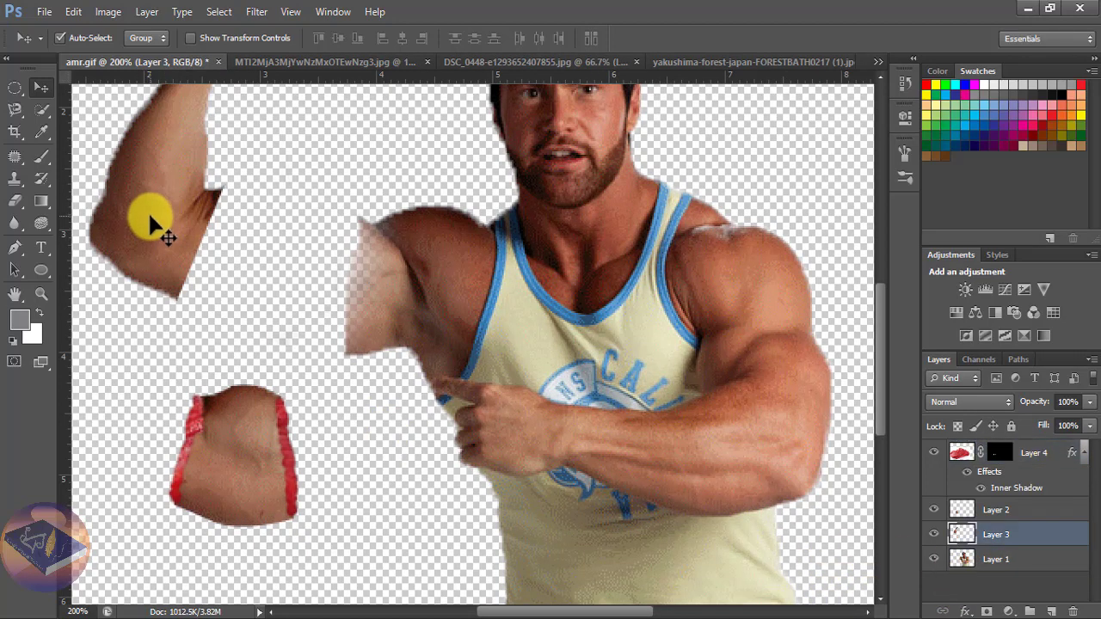
pyautogui.moveTo(172, 357); pyautogui.dragTo(250, 390)
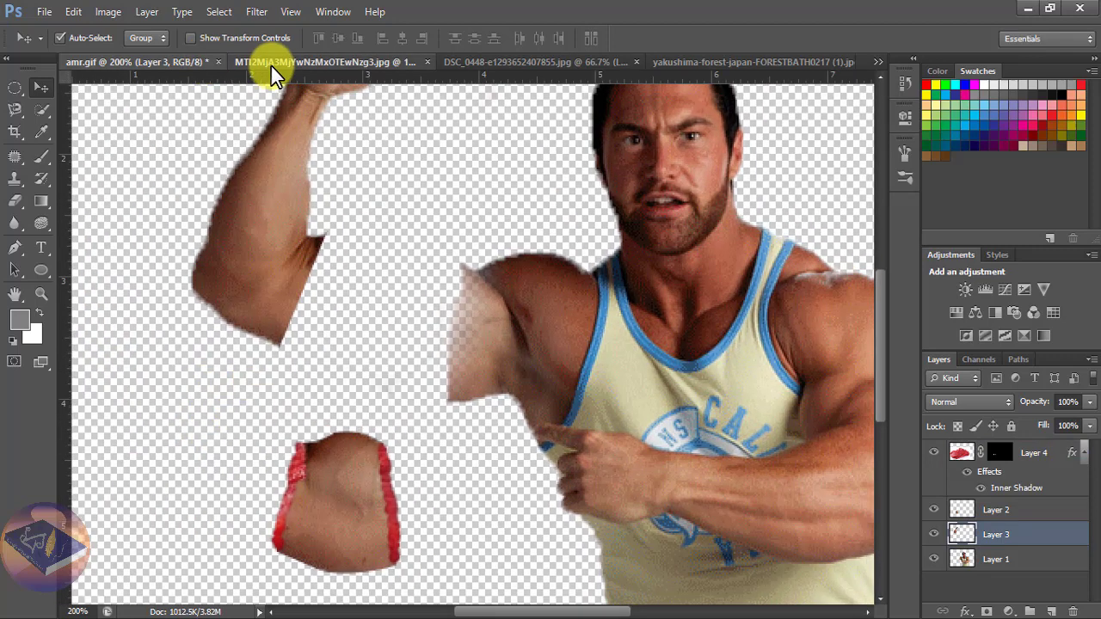
# - Copy the raw steak photo into the arm composition as a new layer
pyautogui.click(270, 62)
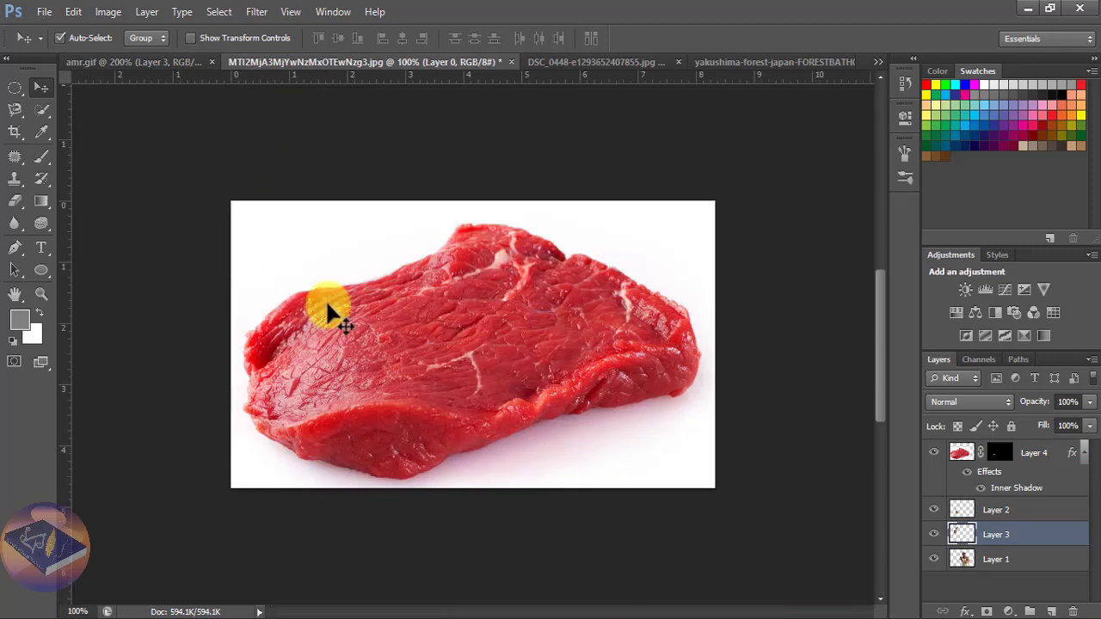
pyautogui.moveTo(443, 359)
pyautogui.mouseDown()
pyautogui.moveTo(100, 58)
pyautogui.moveTo(295, 286)
pyautogui.mouseUp()
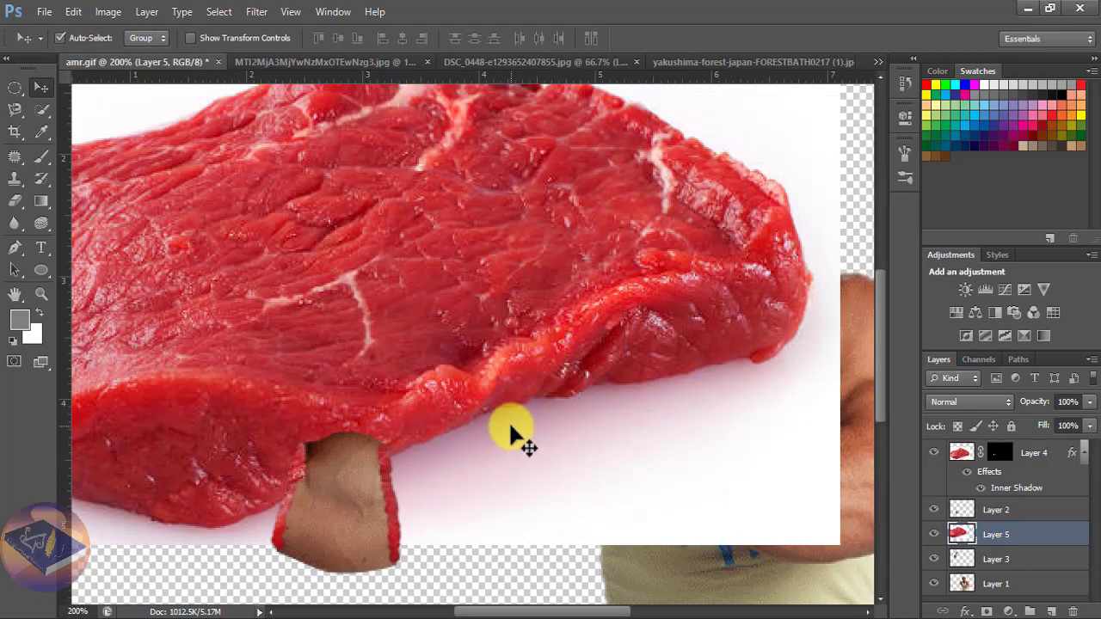
pyautogui.hotkey('ctrl', '-')
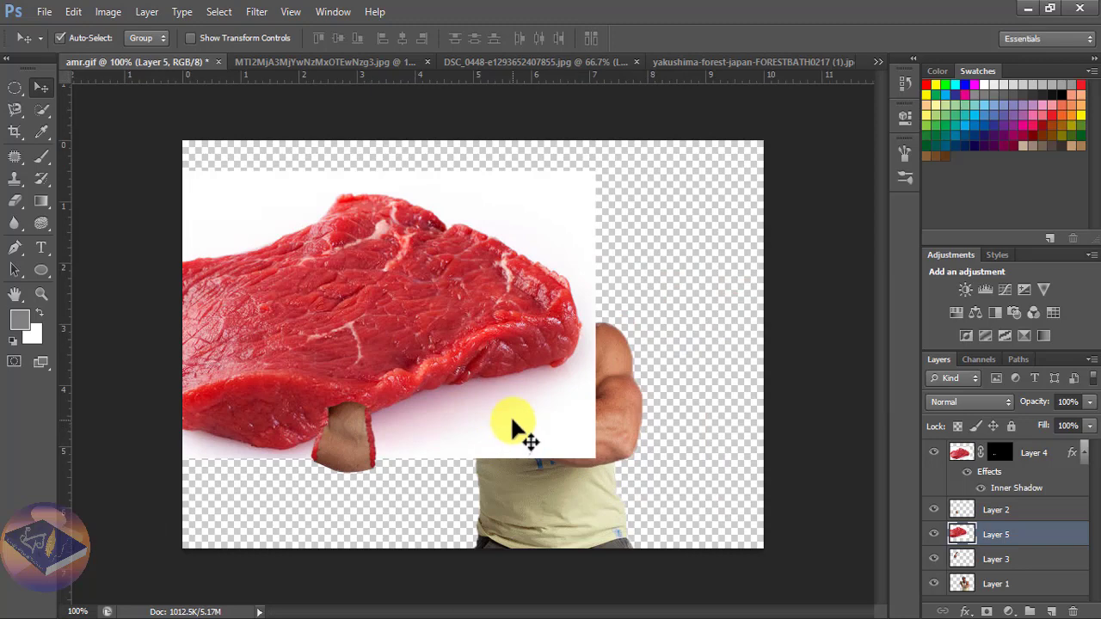
# - Scale the steak layer down to about 71% and commit the transform
pyautogui.hotkey('ctrl', 't')
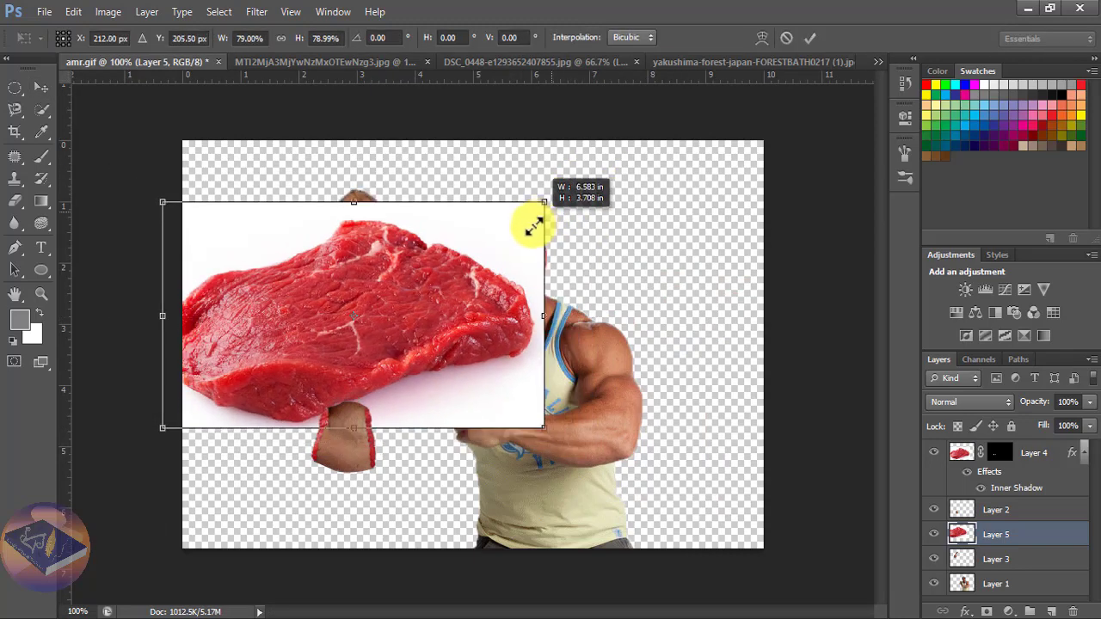
pyautogui.moveTo(595, 170); pyautogui.dragTo(525, 209)
pyautogui.moveTo(444, 311); pyautogui.dragTo(501, 329)
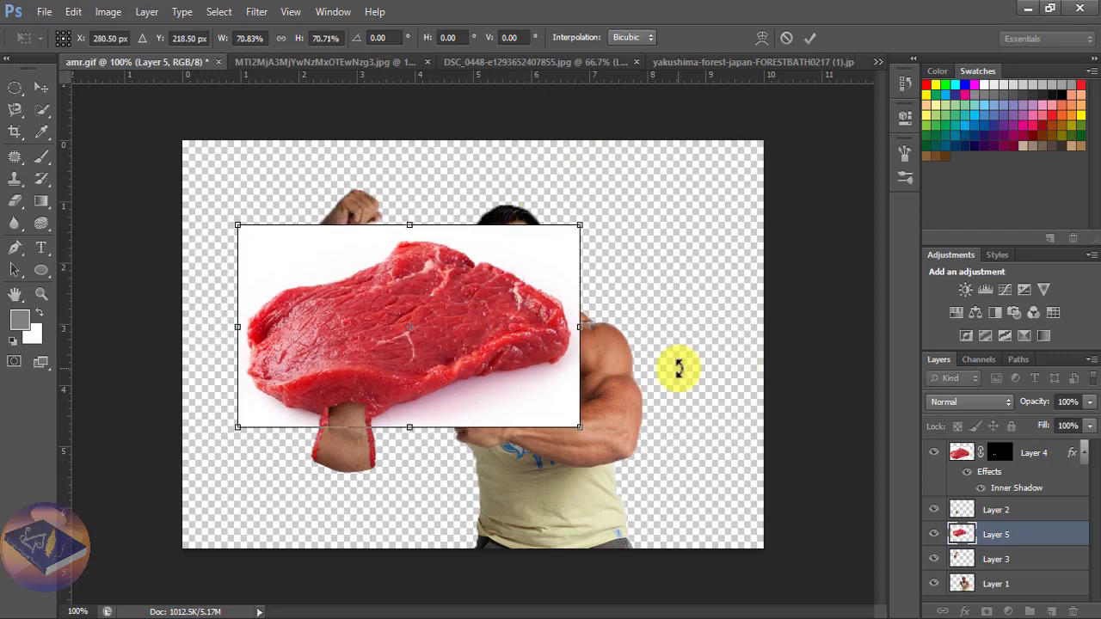
pyautogui.press('Return')
# - Drop Layer 5 to 41% opacity and move the steak up-left onto the raised arm
pyautogui.click(1090, 402)
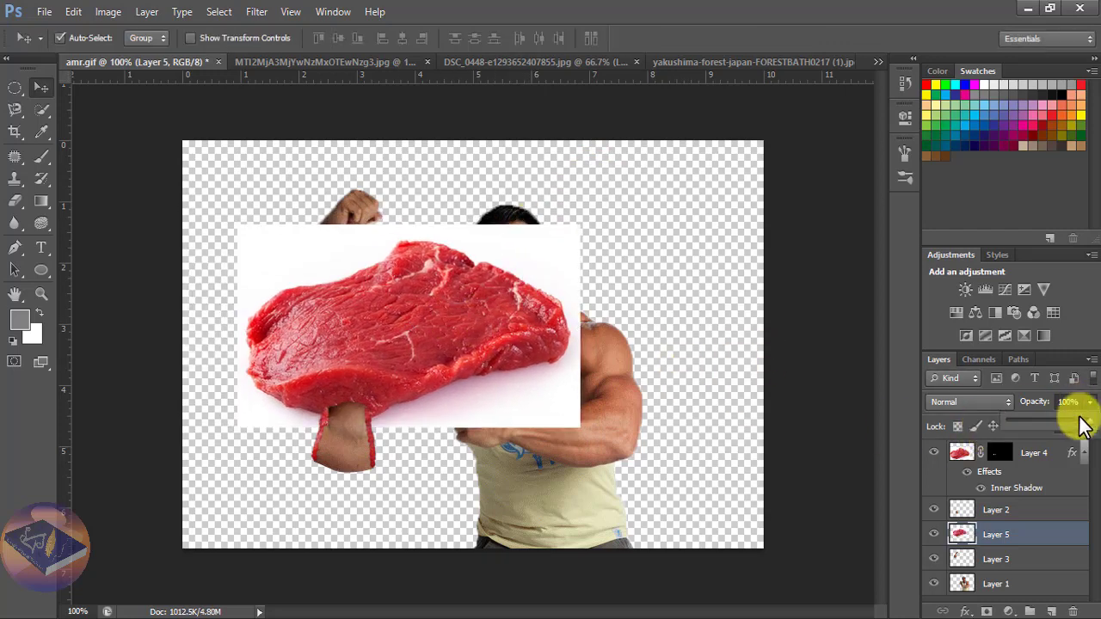
pyautogui.moveTo(1090, 421); pyautogui.dragTo(1041, 426)
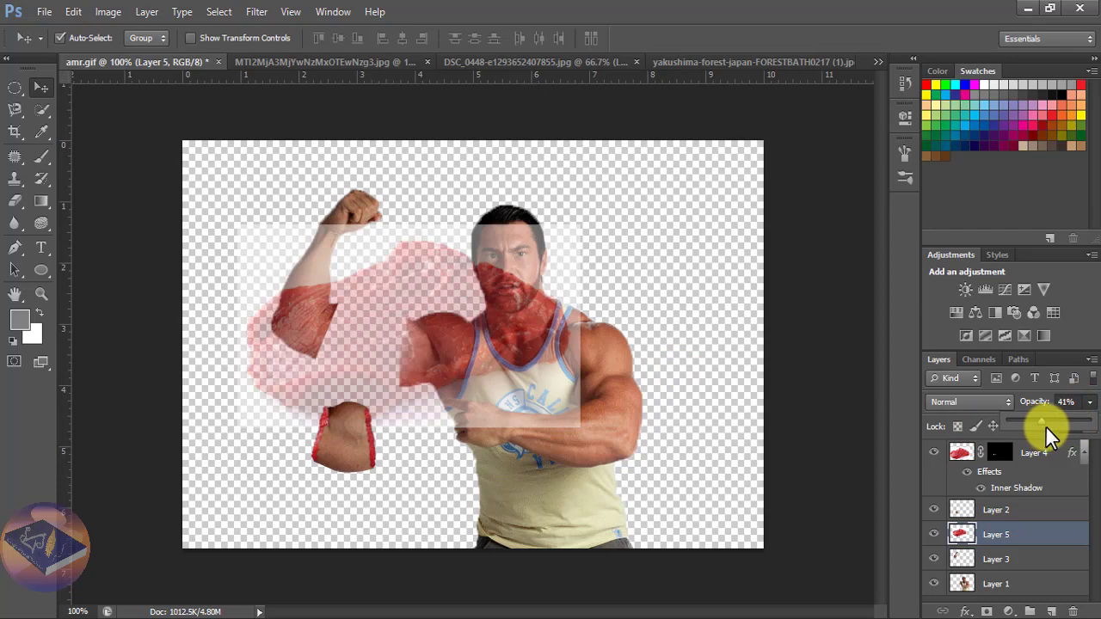
pyautogui.moveTo(370, 350); pyautogui.dragTo(336, 337)
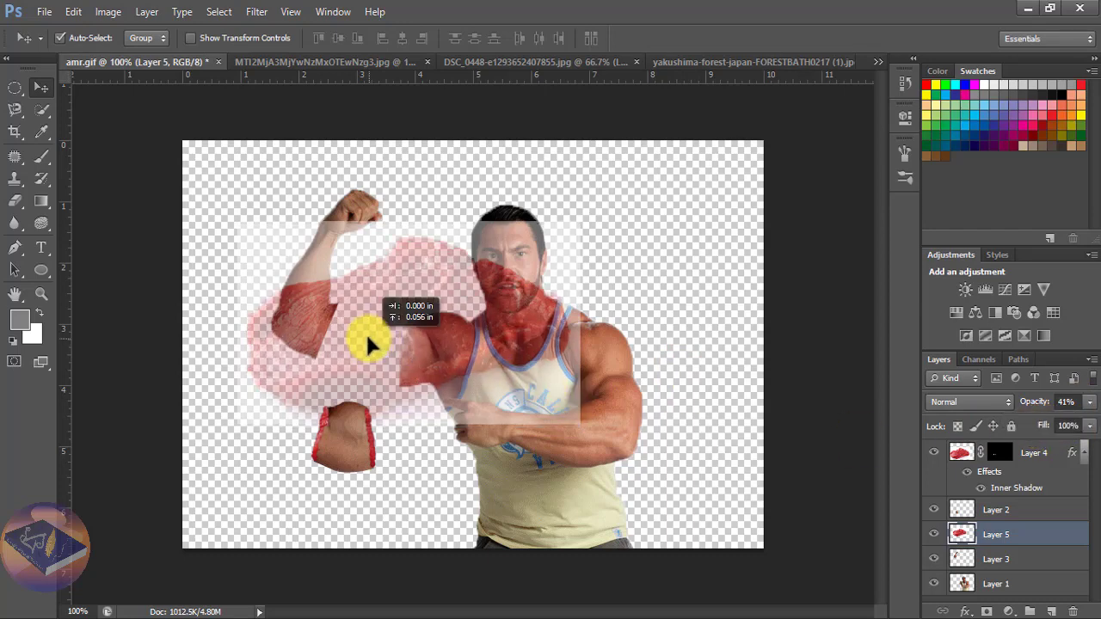
# - Rotate the steak about -47° along the arm and restore Layer 5 to 100% opacity
pyautogui.hotkey('ctrl', 't')
pyautogui.moveTo(568, 325)
pyautogui.mouseDown()
pyautogui.moveTo(492, 222)
pyautogui.moveTo(473, 221)
pyautogui.mouseUp()
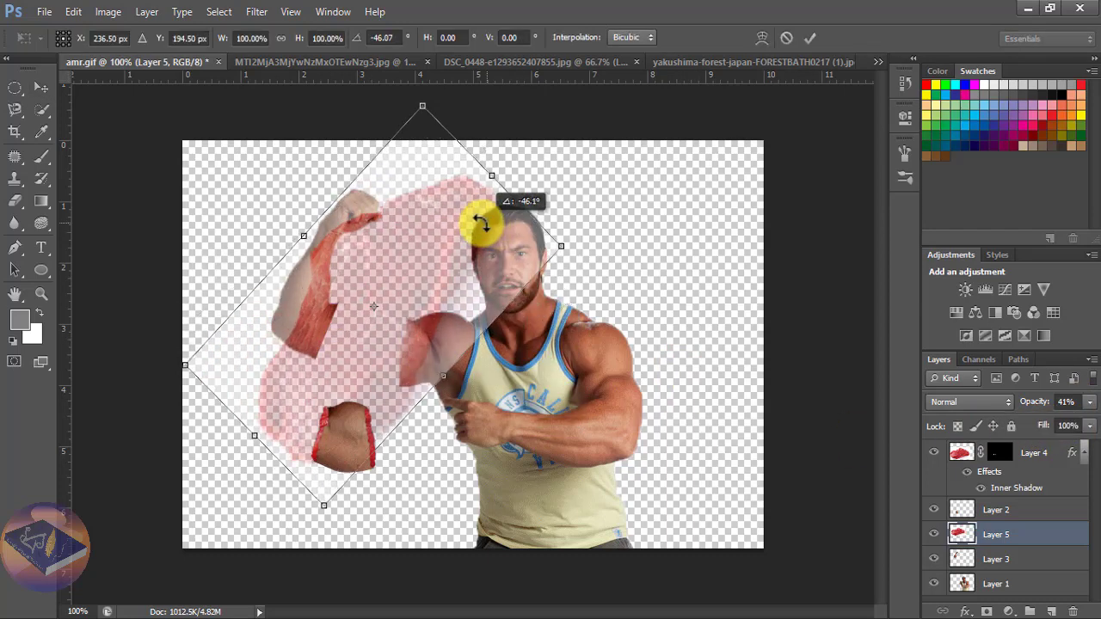
pyautogui.moveTo(384, 342); pyautogui.dragTo(323, 324)
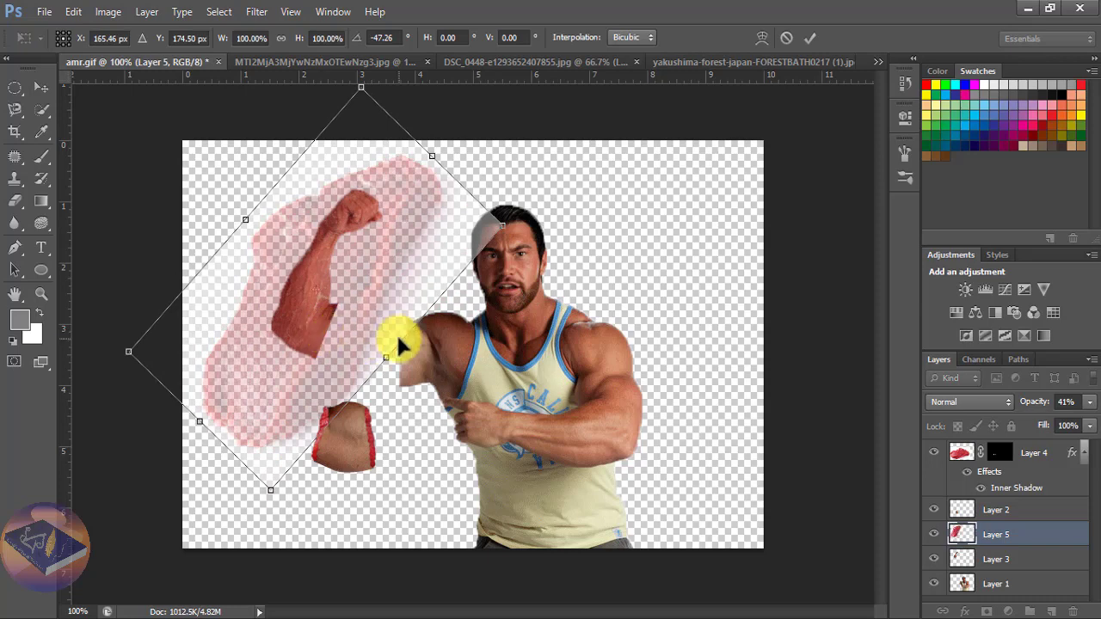
pyautogui.press('Return')
pyautogui.click(1089, 401)
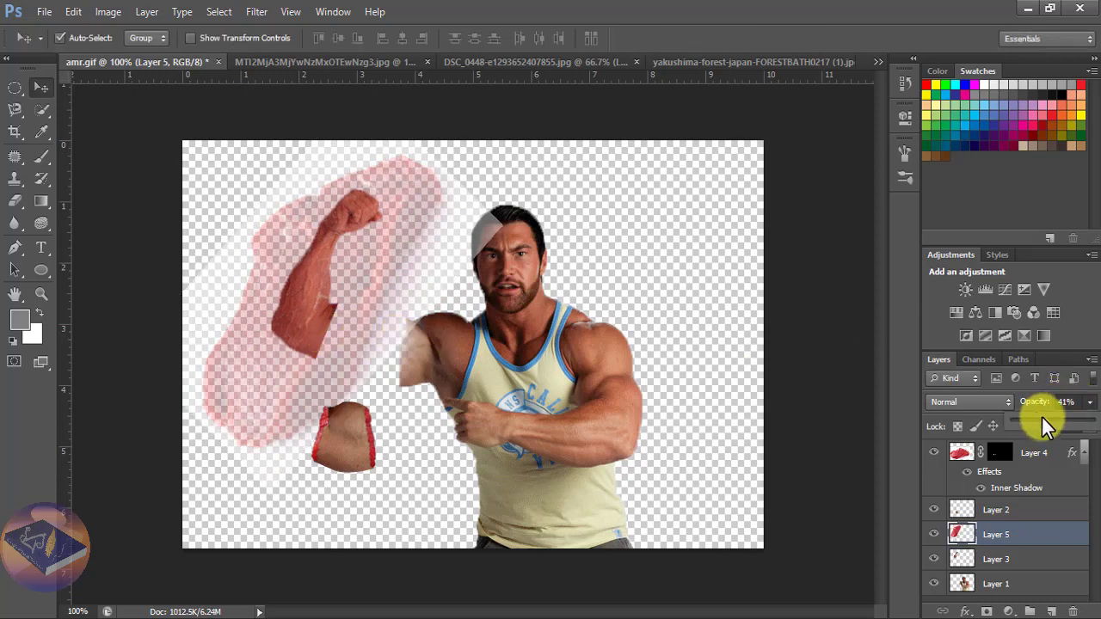
pyautogui.moveTo(1045, 421); pyautogui.dragTo(1093, 421)
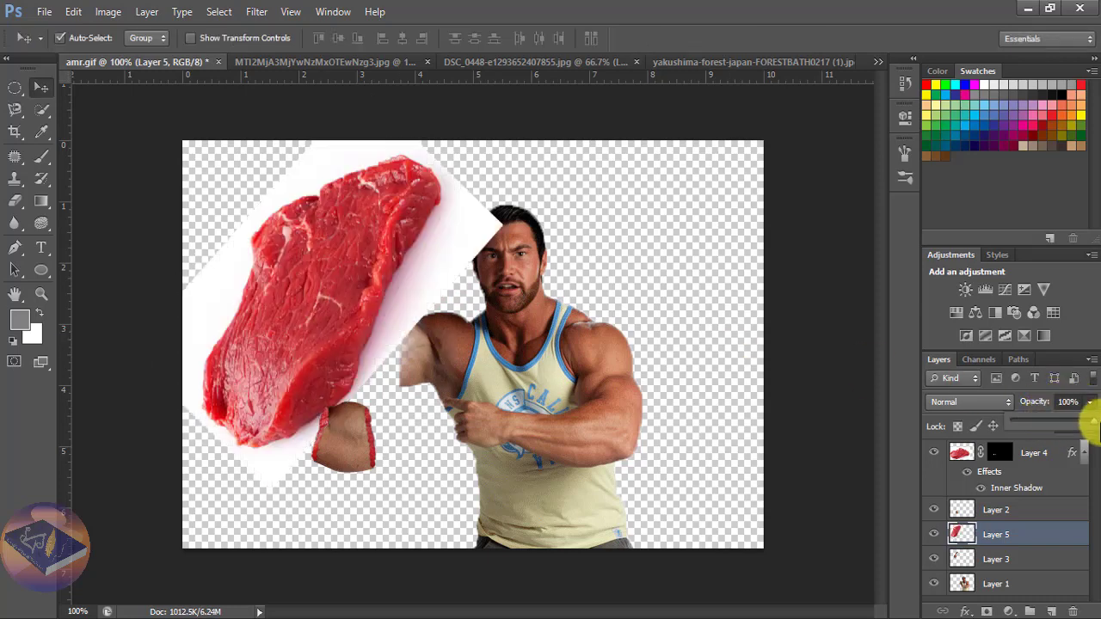
# - Add a Hide All layer mask to Layer 5 and pick the Brush tool
pyautogui.click(147, 11)
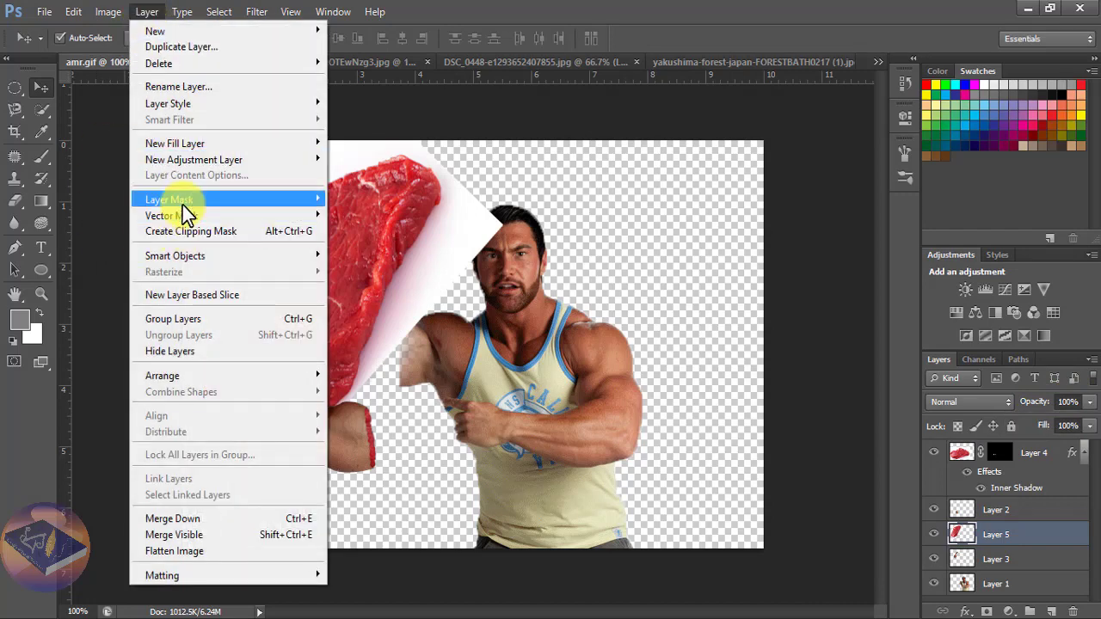
pyautogui.moveTo(170, 199)
pyautogui.click(362, 215)
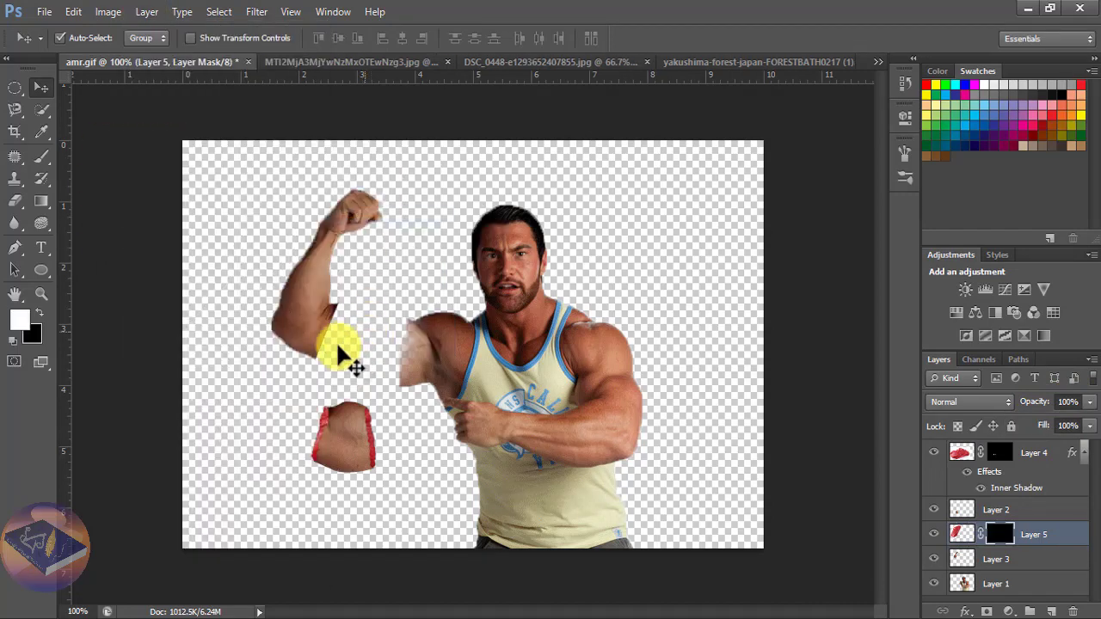
pyautogui.click(24, 248)
pyautogui.click(38, 158)
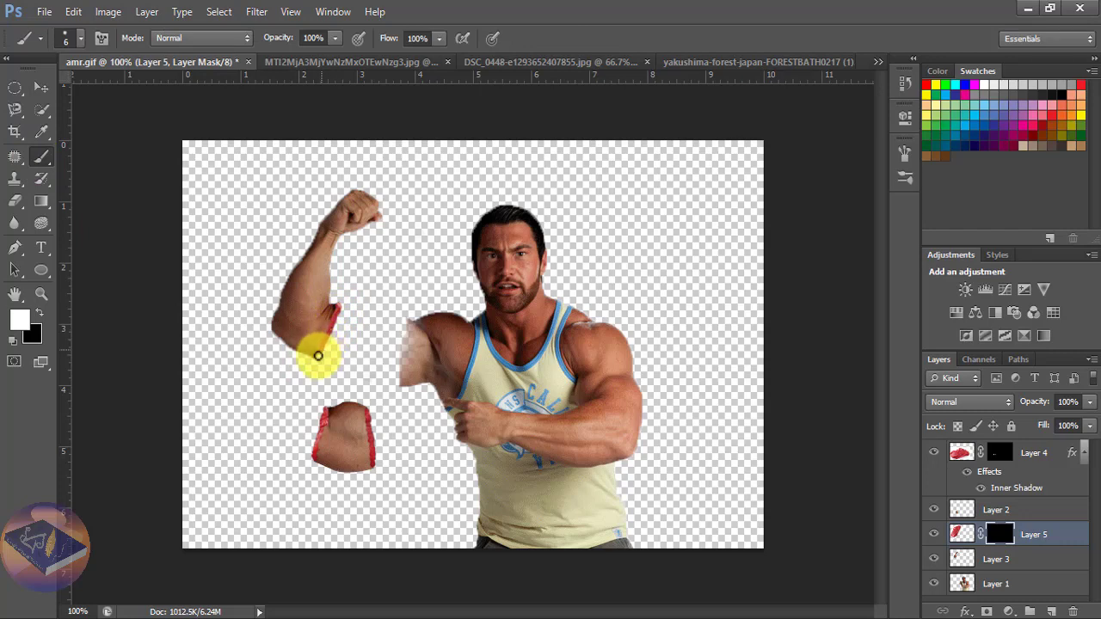
# - Paint white on the mask to reveal a thin red steak strip at the elbow, cleaning up with black
pyautogui.moveTo(317, 356); pyautogui.dragTo(340, 317)
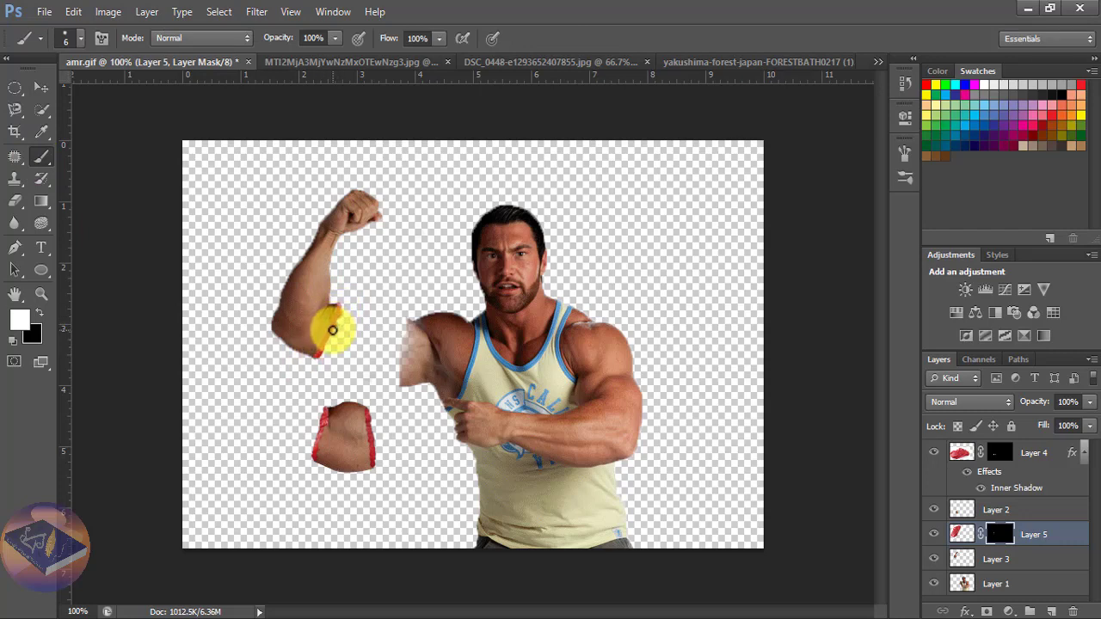
pyautogui.moveTo(333, 329)
pyautogui.mouseDown()
pyautogui.moveTo(317, 346)
pyautogui.moveTo(338, 358)
pyautogui.mouseUp()
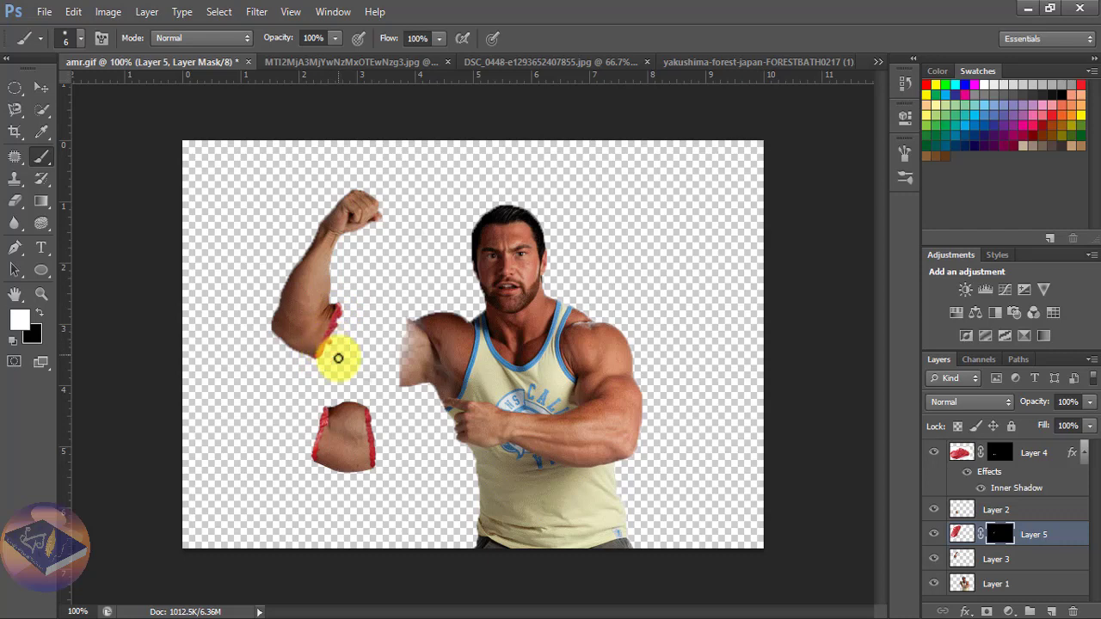
pyautogui.hotkey('ctrl', '-')
pyautogui.hotkey('ctrl', '+')
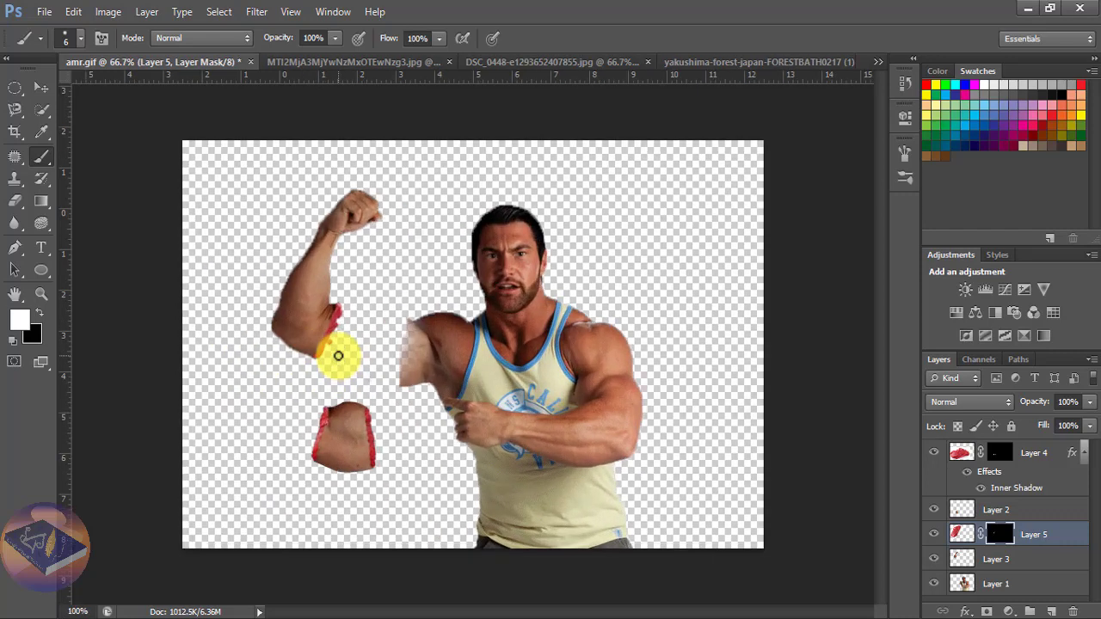
pyautogui.hotkey('ctrl', '+')
pyautogui.moveTo(185, 325); pyautogui.dragTo(200, 302)
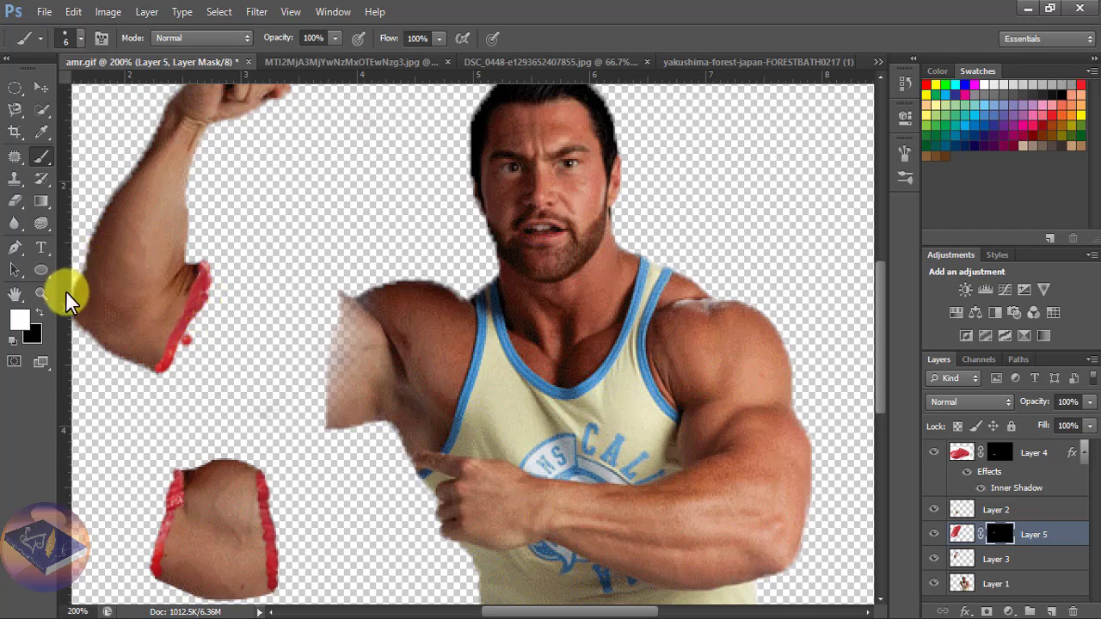
pyautogui.click(38, 314)
pyautogui.moveTo(171, 352); pyautogui.dragTo(192, 344)
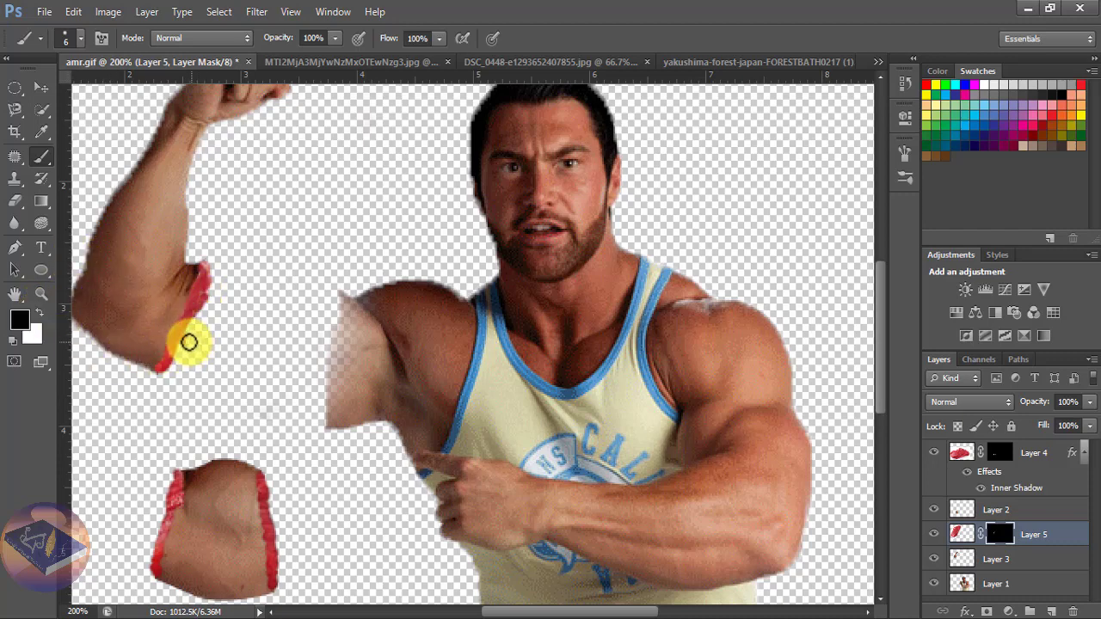
pyautogui.press('x')
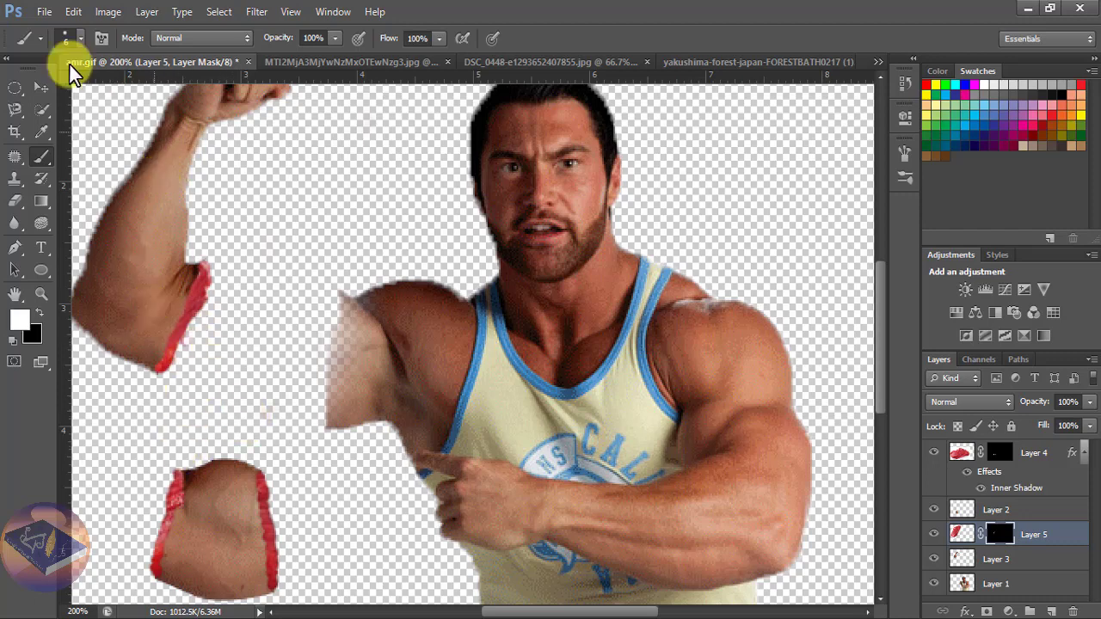
pyautogui.click(146, 14)
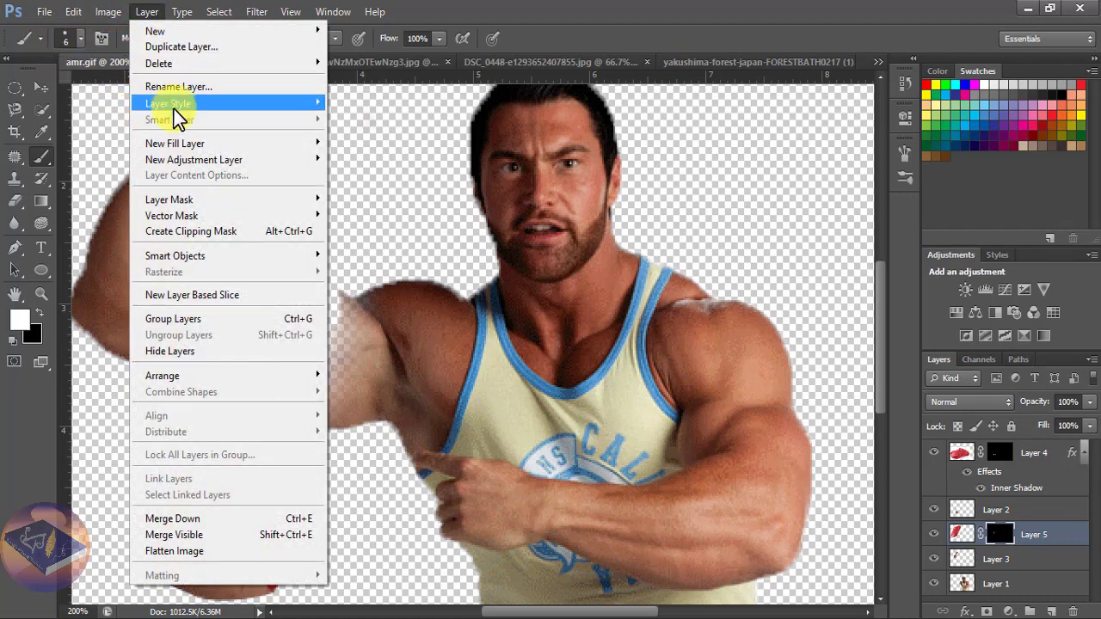
pyautogui.moveTo(168, 103)
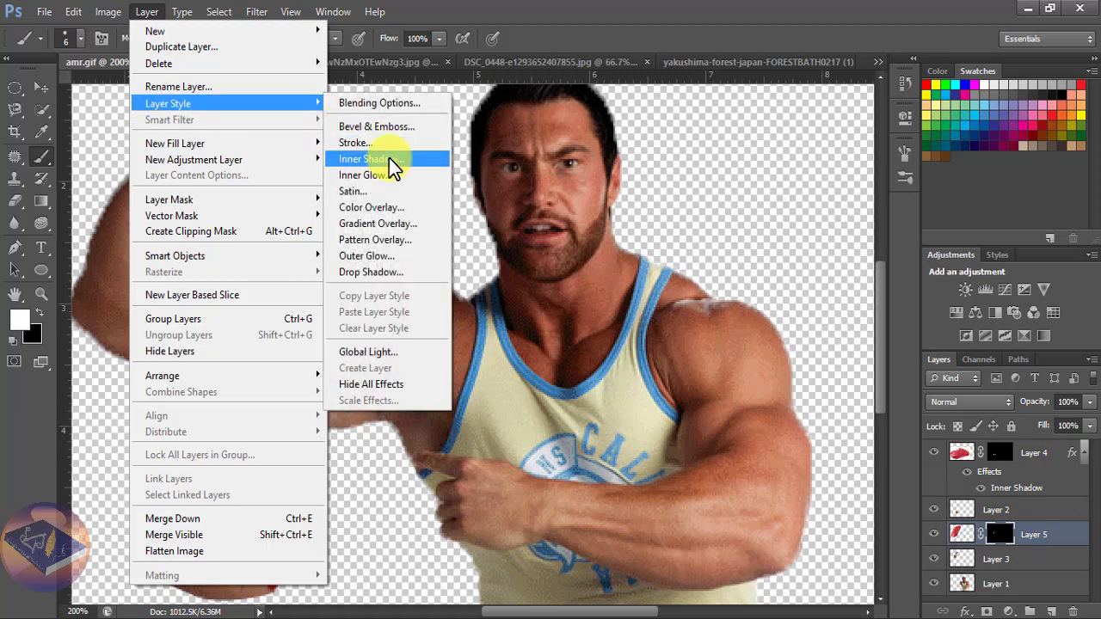
# - Give Layer 5 an Inner Shadow with 0 px distance and 38% opacity
pyautogui.click(389, 159)
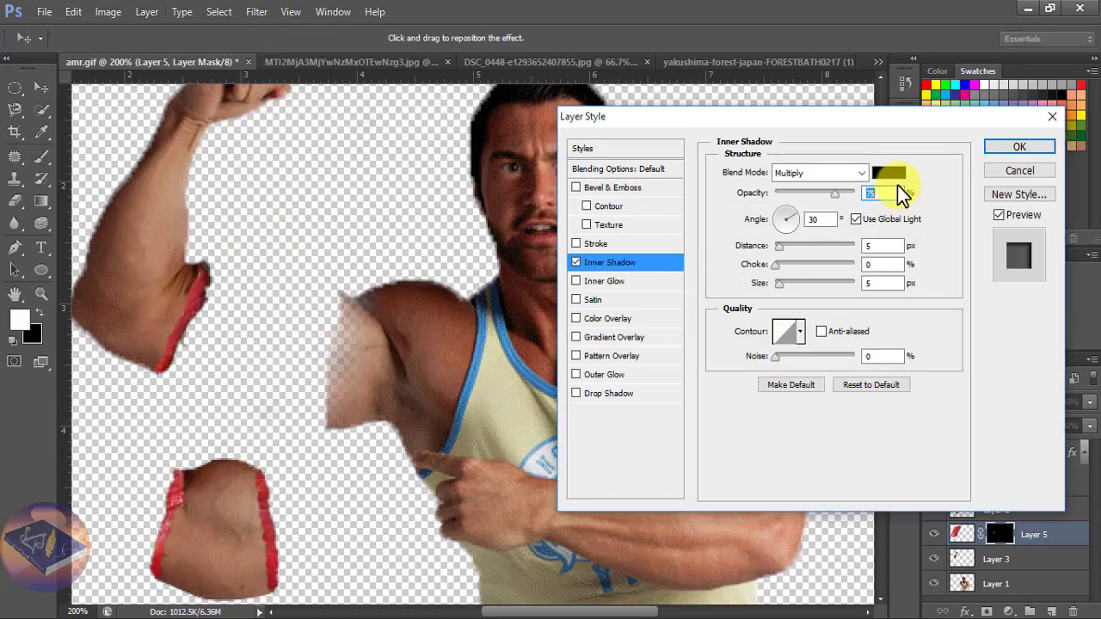
pyautogui.doubleClick(886, 246)
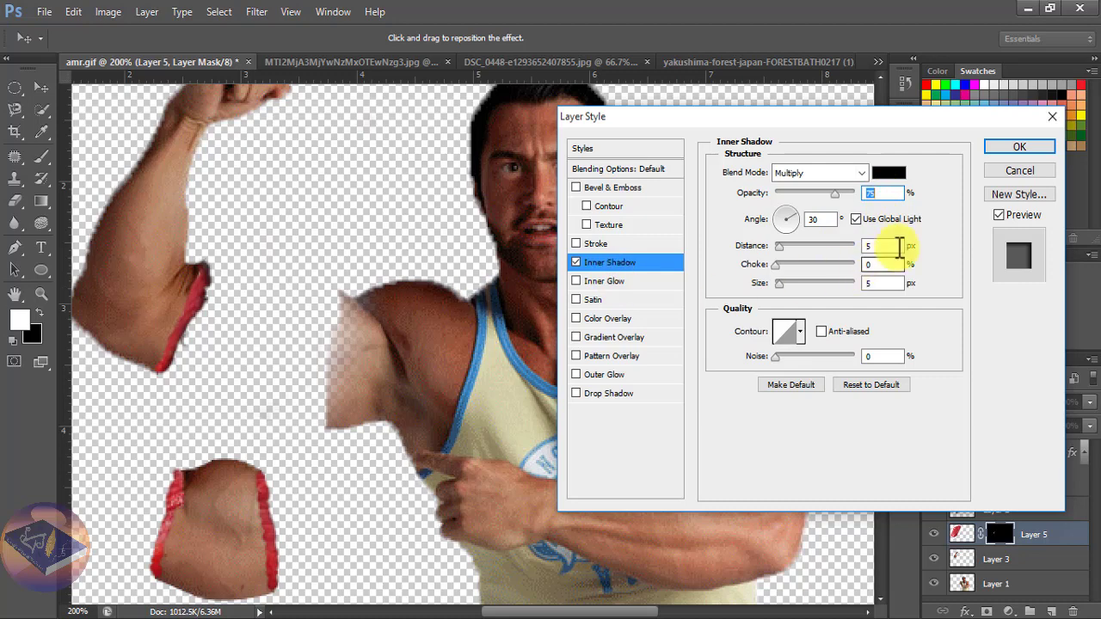
pyautogui.write('0')
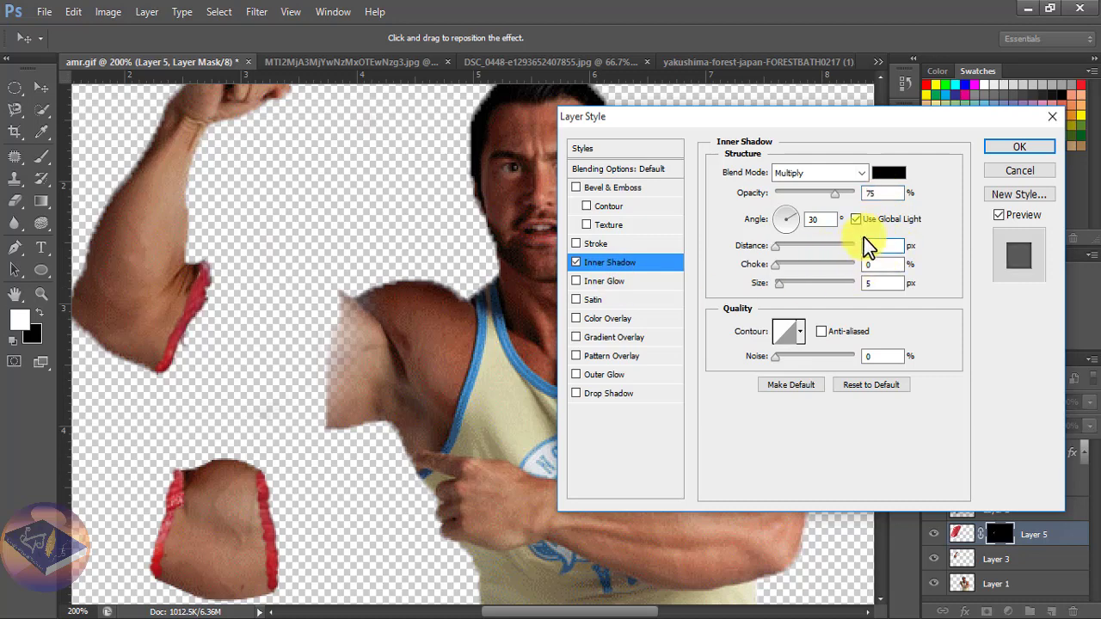
pyautogui.write('38')
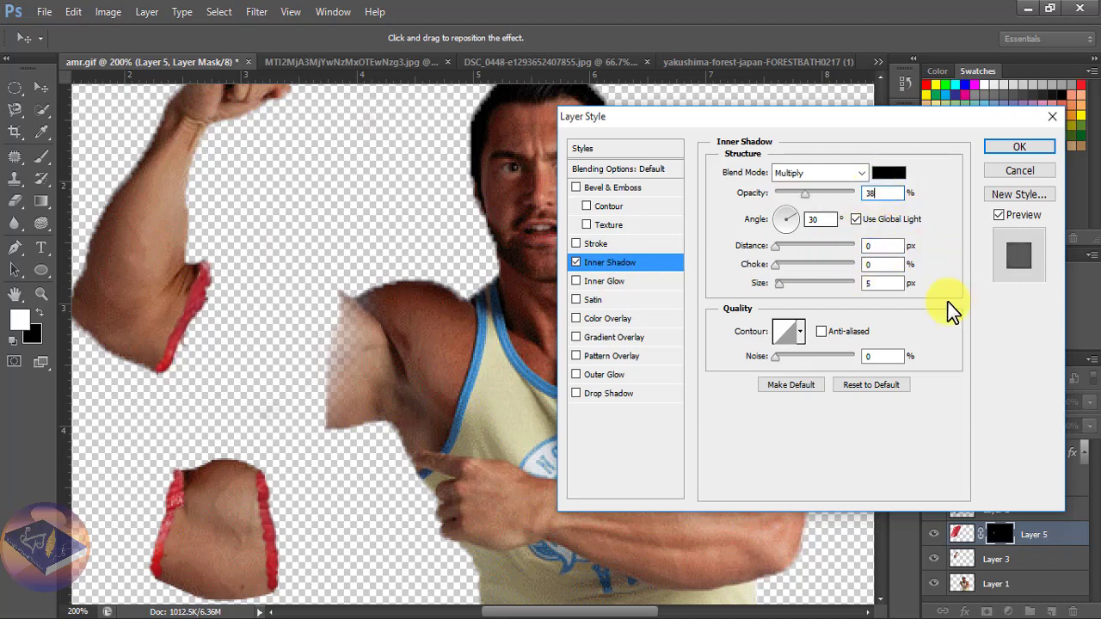
pyautogui.click(1019, 171)
pyautogui.press('b')
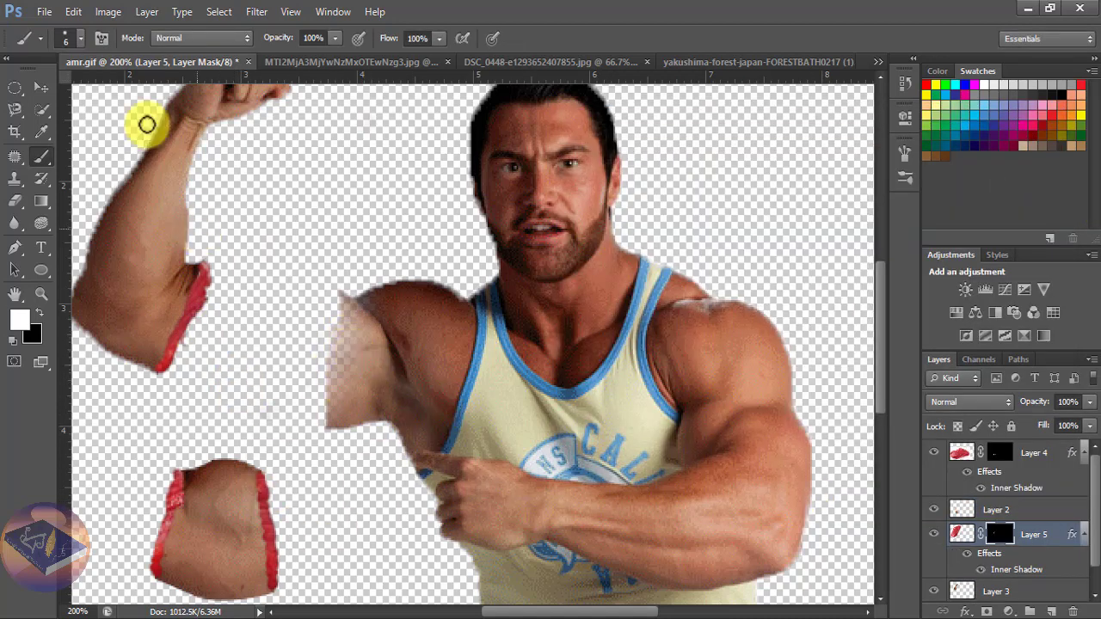
# - Drag another copy of the steak photo into the man composite as Layer 6
pyautogui.click(332, 63)
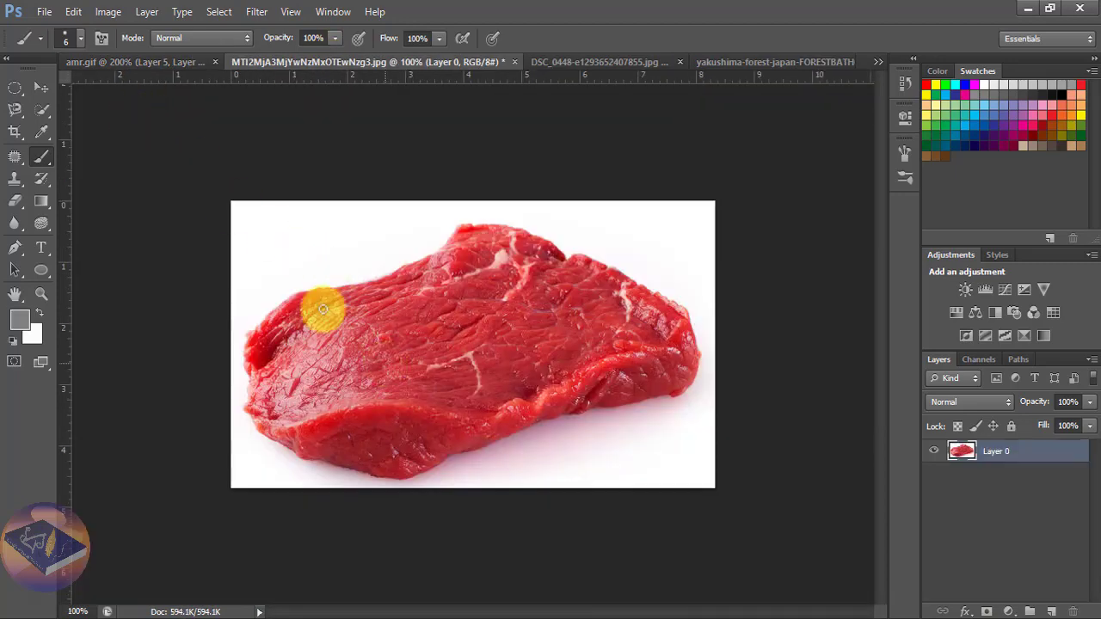
pyautogui.click(38, 86)
pyautogui.moveTo(446, 381)
pyautogui.mouseDown()
pyautogui.moveTo(204, 74)
pyautogui.moveTo(603, 430)
pyautogui.mouseUp()
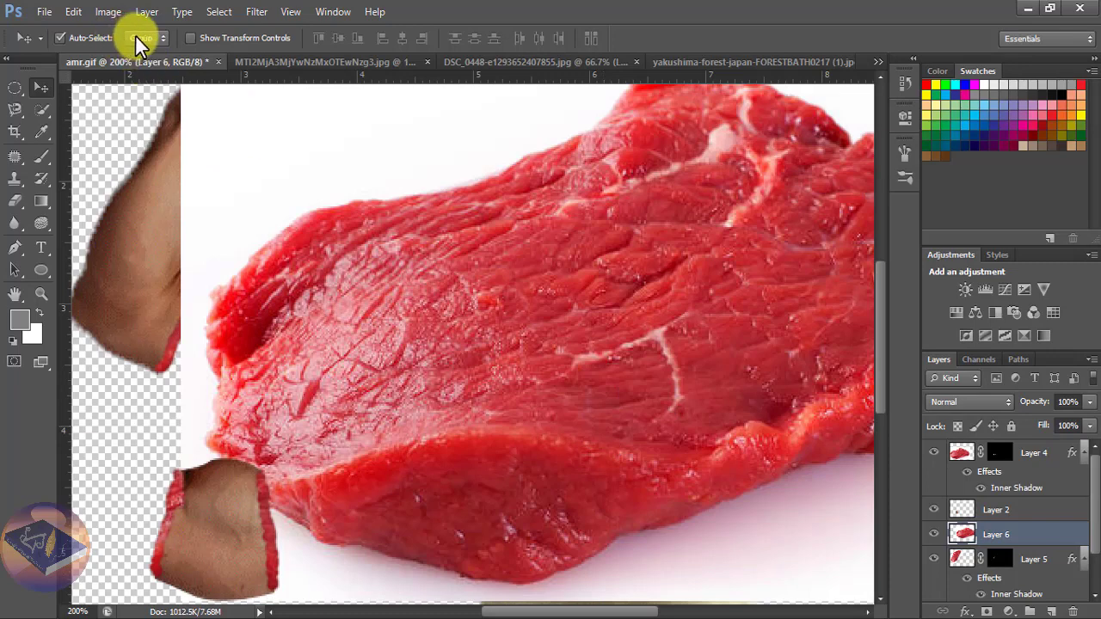
# - Add a Hide All mask to Layer 6 and paint white to reveal a red edge on the shoulder stump
pyautogui.click(146, 11)
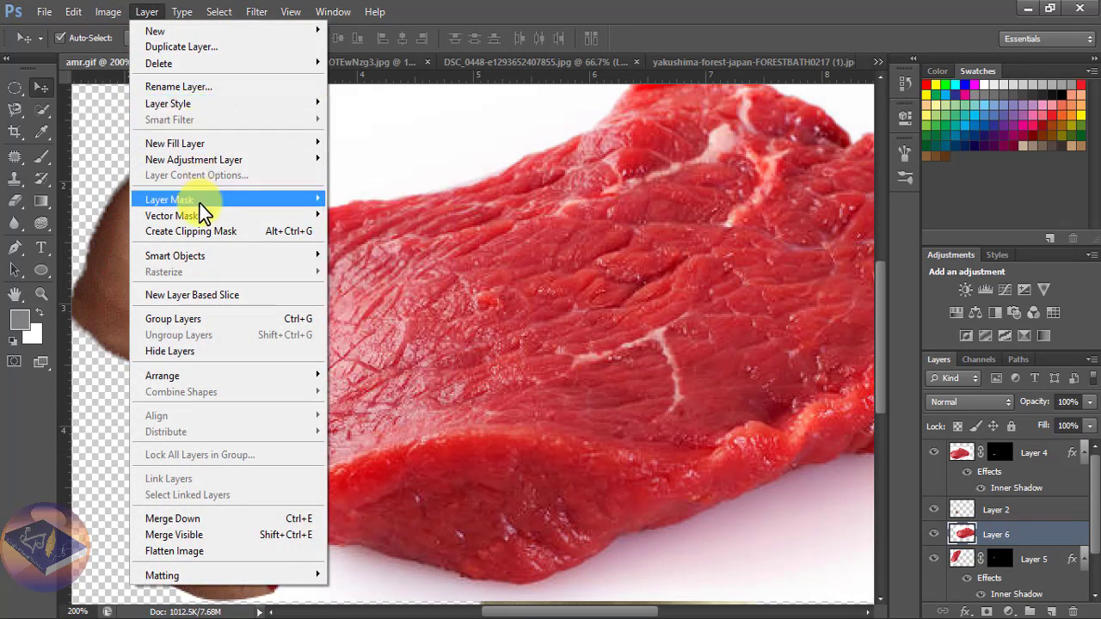
pyautogui.click(368, 214)
pyautogui.press('b')
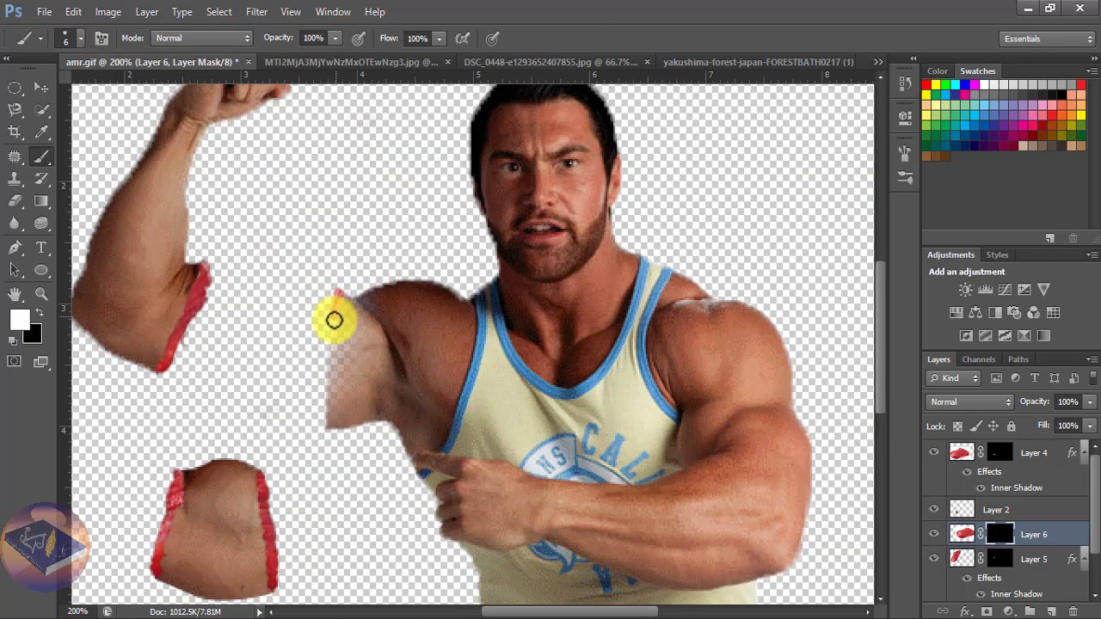
pyautogui.moveTo(331, 349)
pyautogui.mouseDown()
pyautogui.moveTo(327, 369)
pyautogui.moveTo(327, 357)
pyautogui.mouseUp()
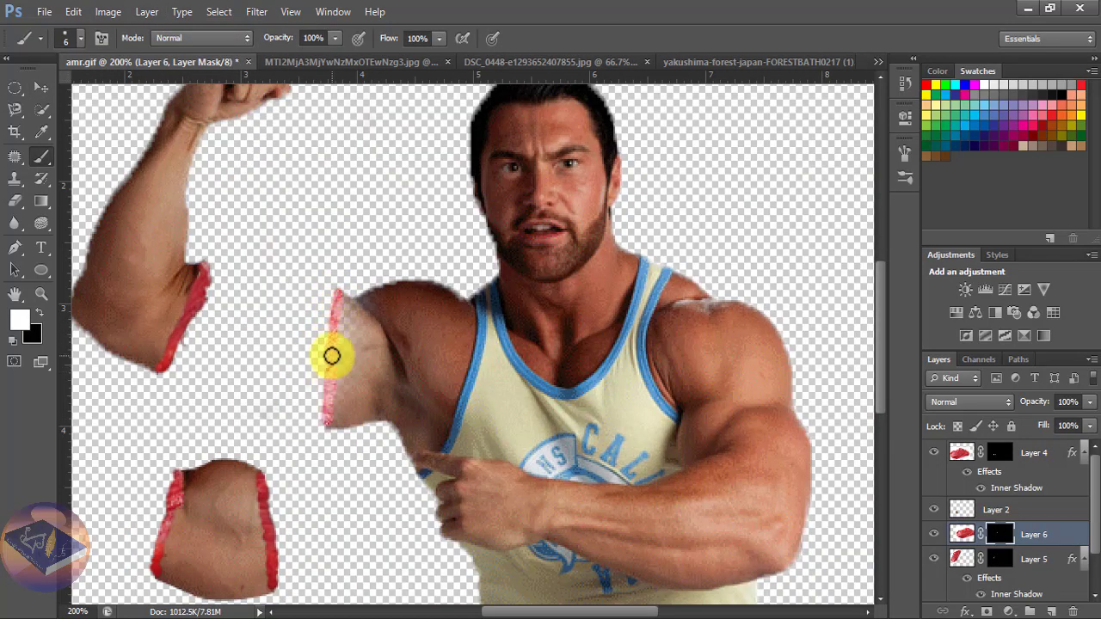
pyautogui.hotkey('ctrl', '-')
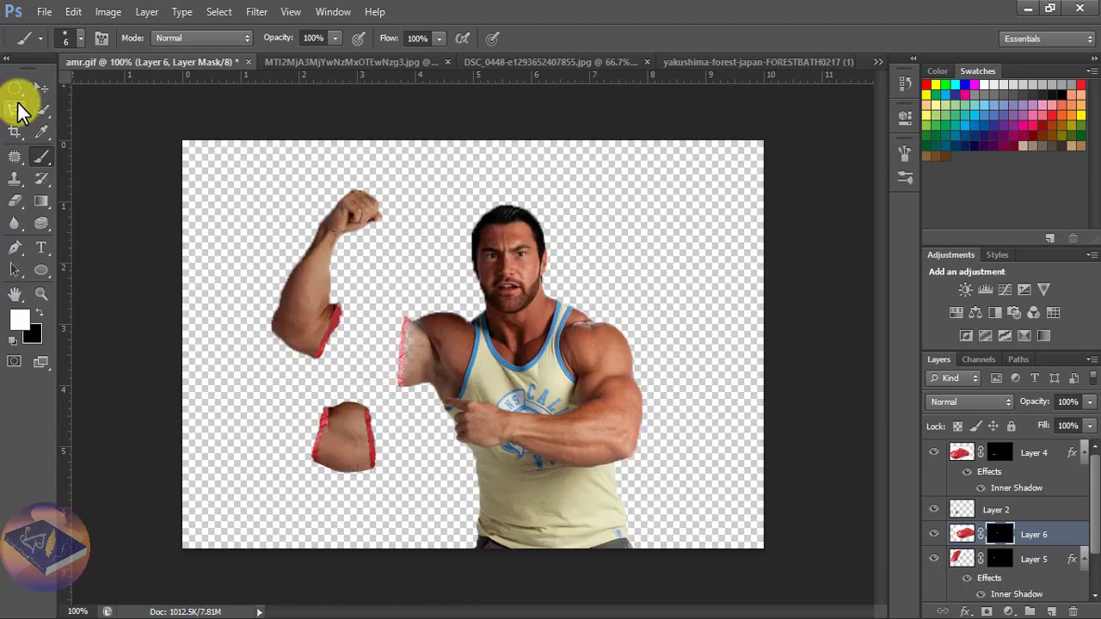
pyautogui.click(41, 87)
# - Duplicate Layer 1 as Layer 1 copy, then reselect the original Layer 1 with the Eraser tool
pyautogui.click(485, 404)
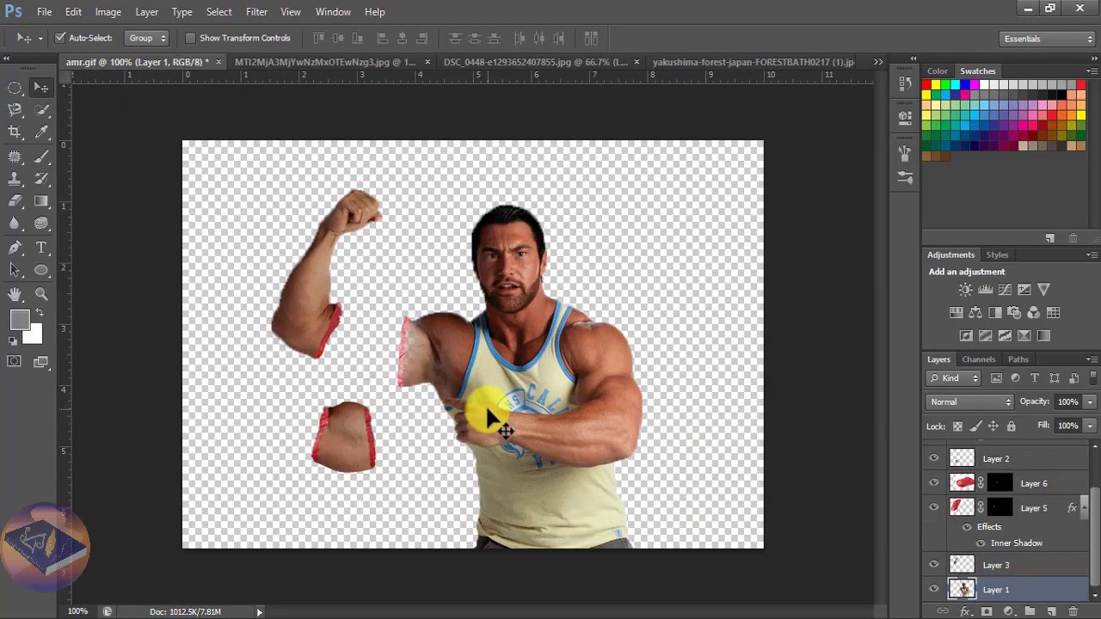
pyautogui.keyDown('alt'); pyautogui.moveTo(487, 404); pyautogui.dragTo(513, 421); pyautogui.keyUp('alt')
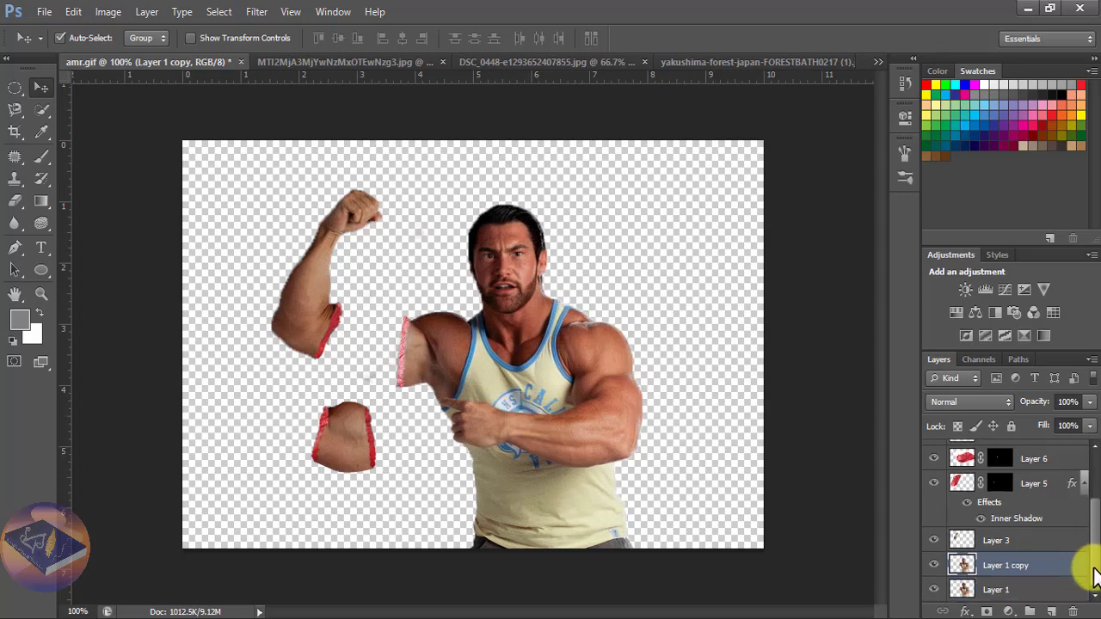
pyautogui.scroll(-1, 1015, 559)
pyautogui.click(964, 591)
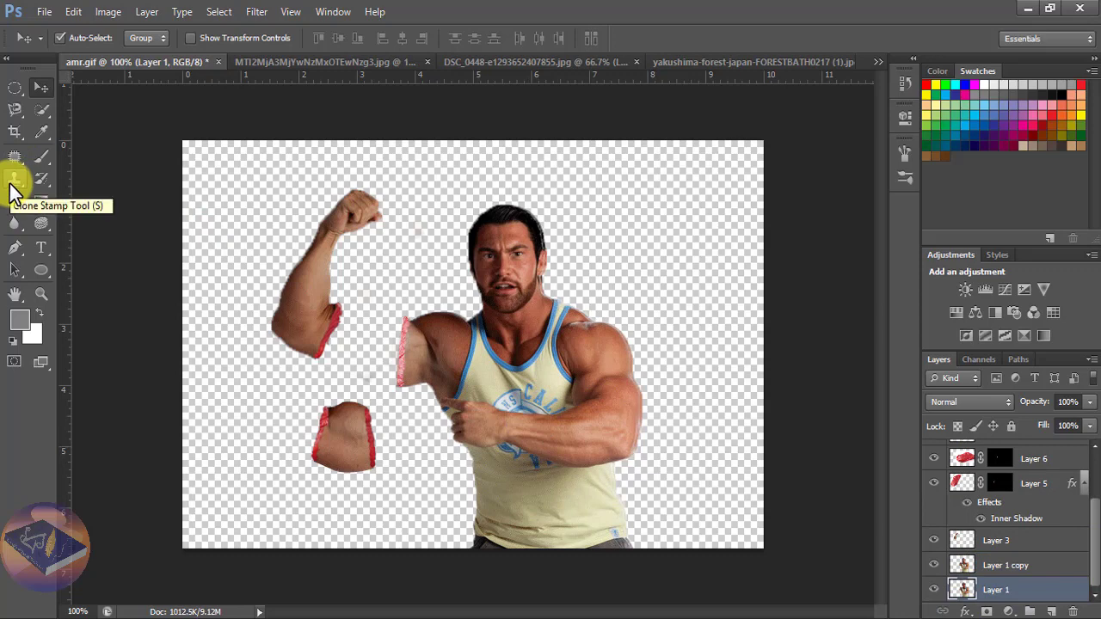
pyautogui.click(13, 201)
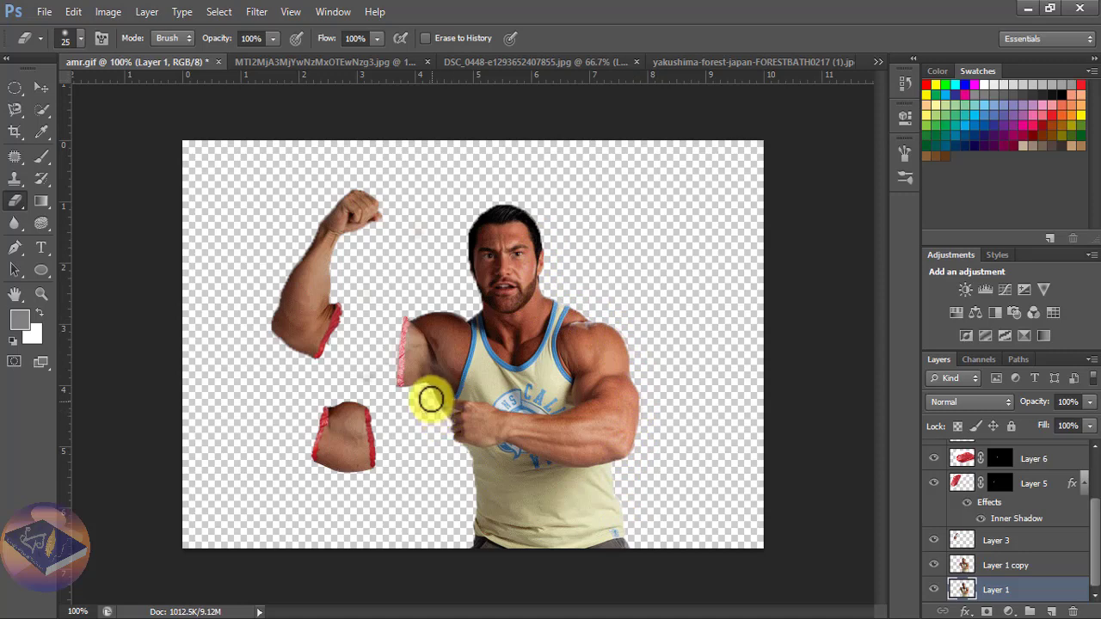
pyautogui.scroll(2, 1089, 455)
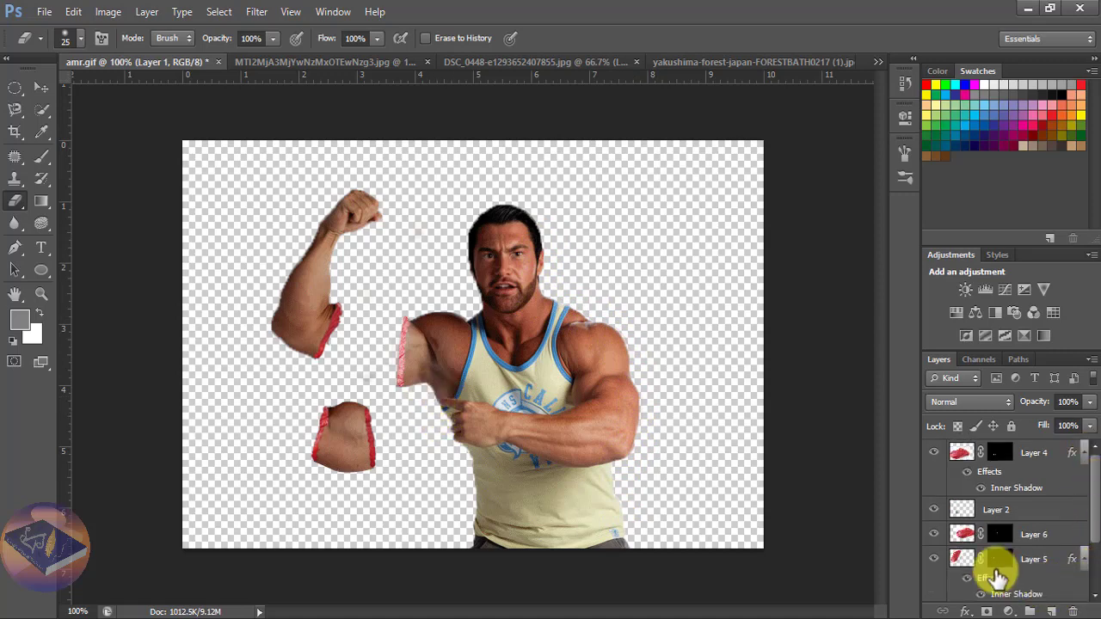
# - Target Layer 6's mask and apply an Inner Shadow at 38% opacity with 0 px distance
pyautogui.click(999, 535)
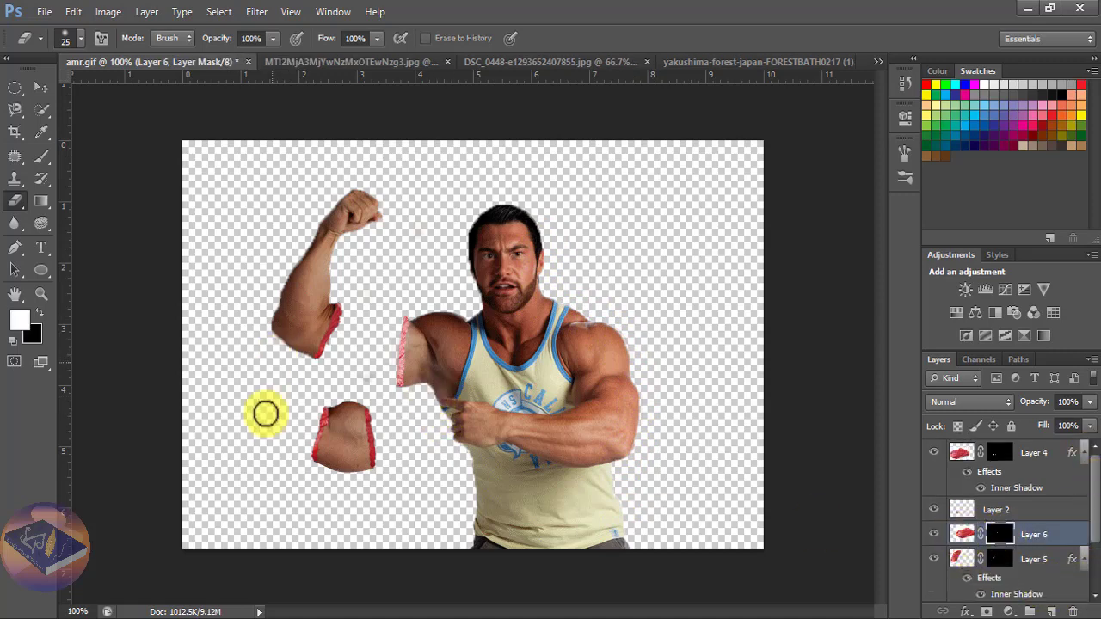
pyautogui.click(146, 12)
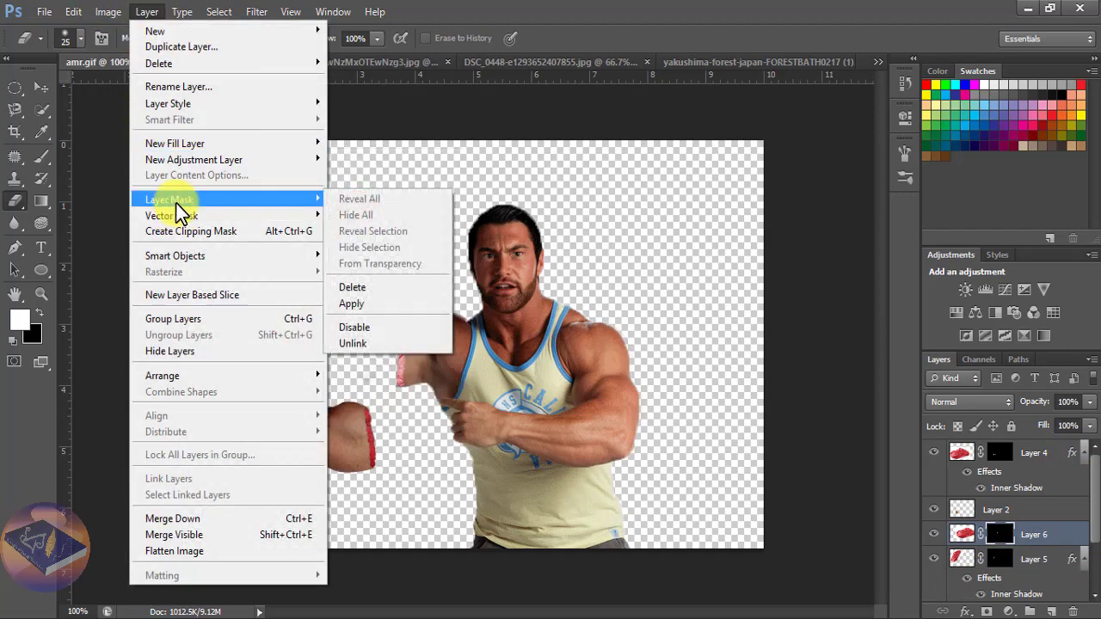
pyautogui.moveTo(169, 103)
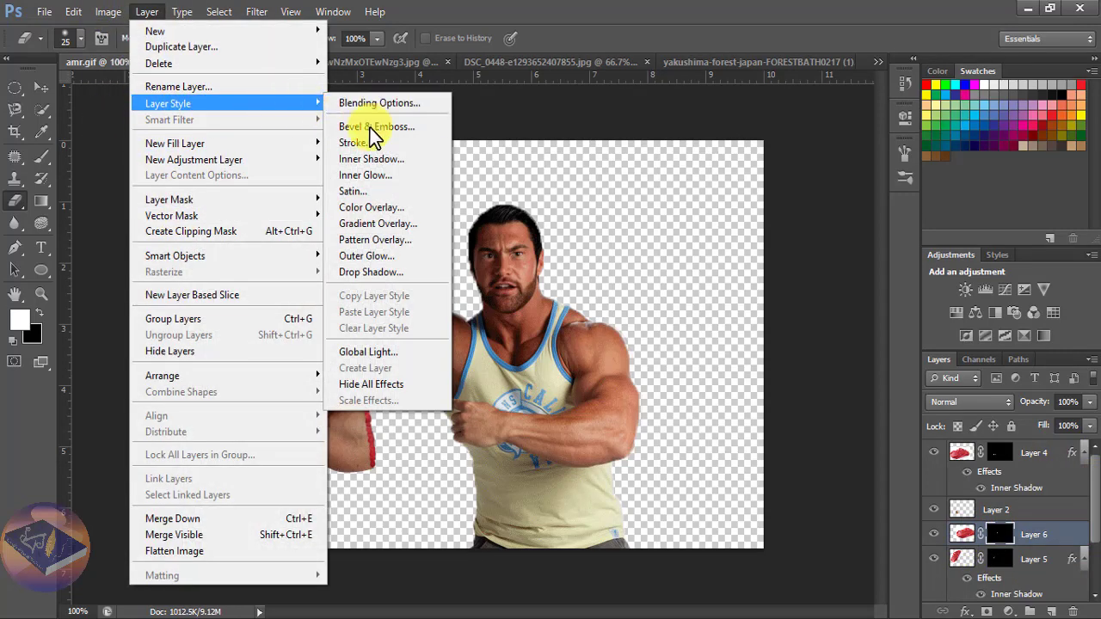
pyautogui.click(371, 160)
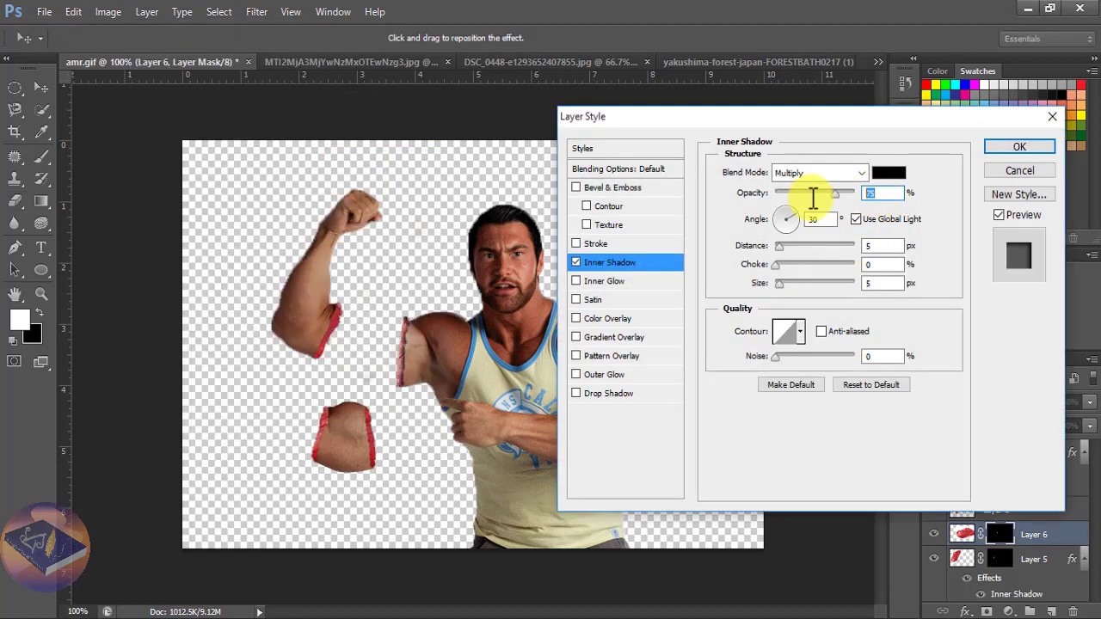
pyautogui.write('38')
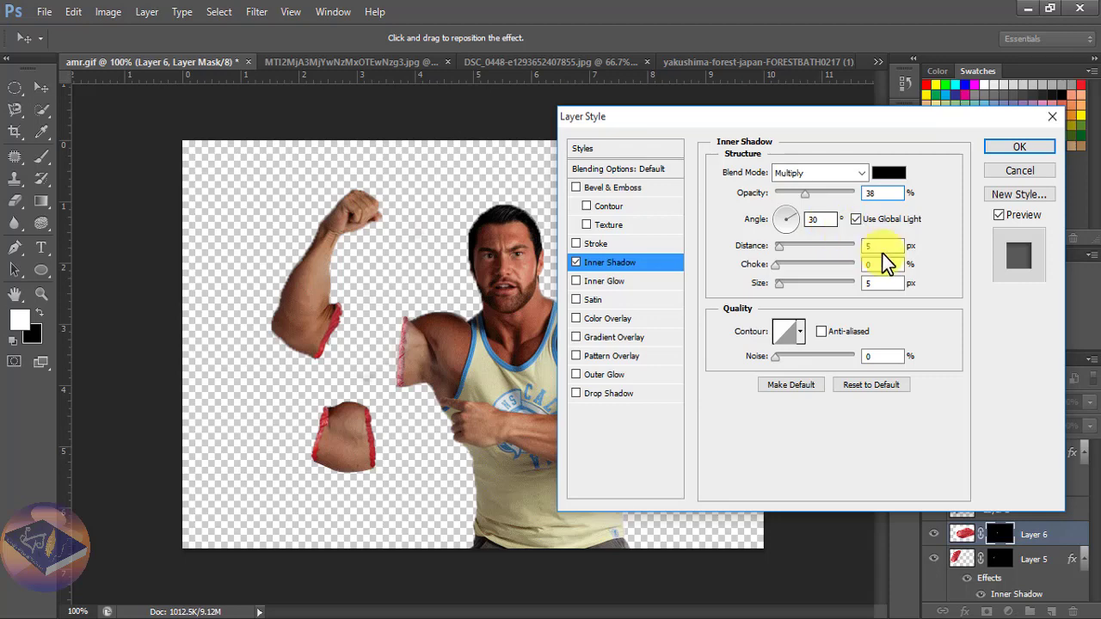
pyautogui.write('e')
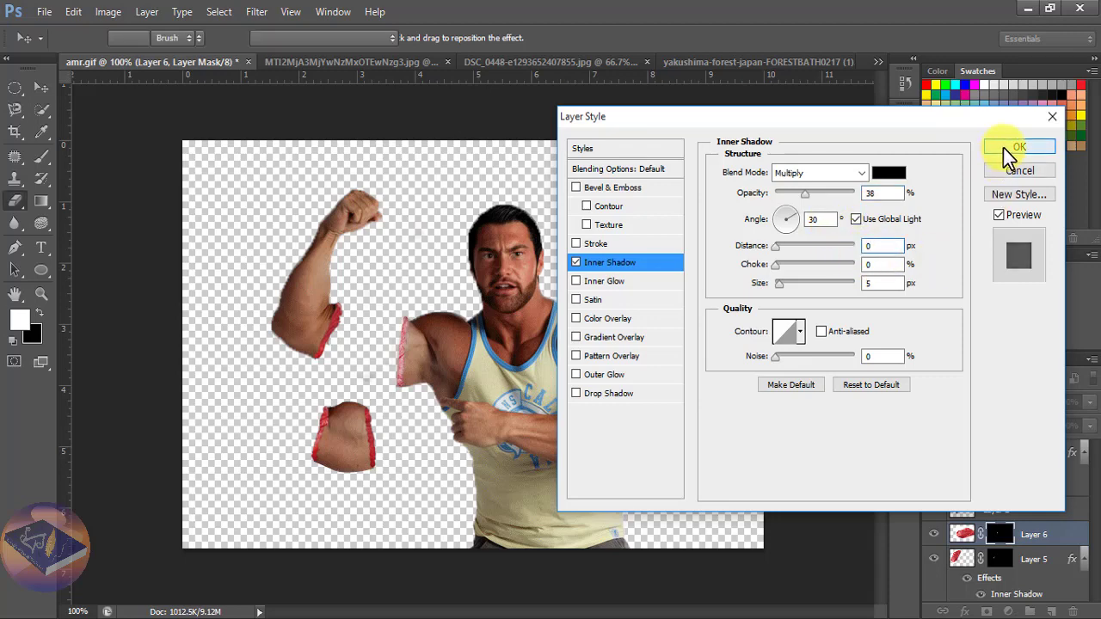
pyautogui.click(1003, 148)
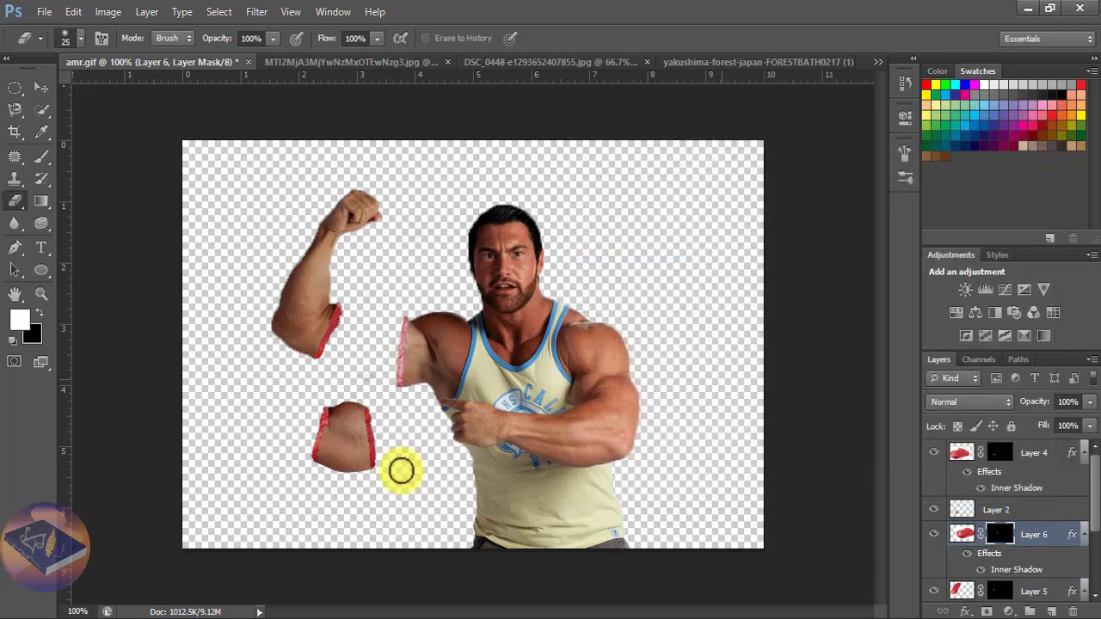
# - Duplicate Layer 3 and Layer 2 with Ctrl+J and nudge the Layer 2 copy forearm piece into place
pyautogui.click(40, 87)
pyautogui.click(313, 315)
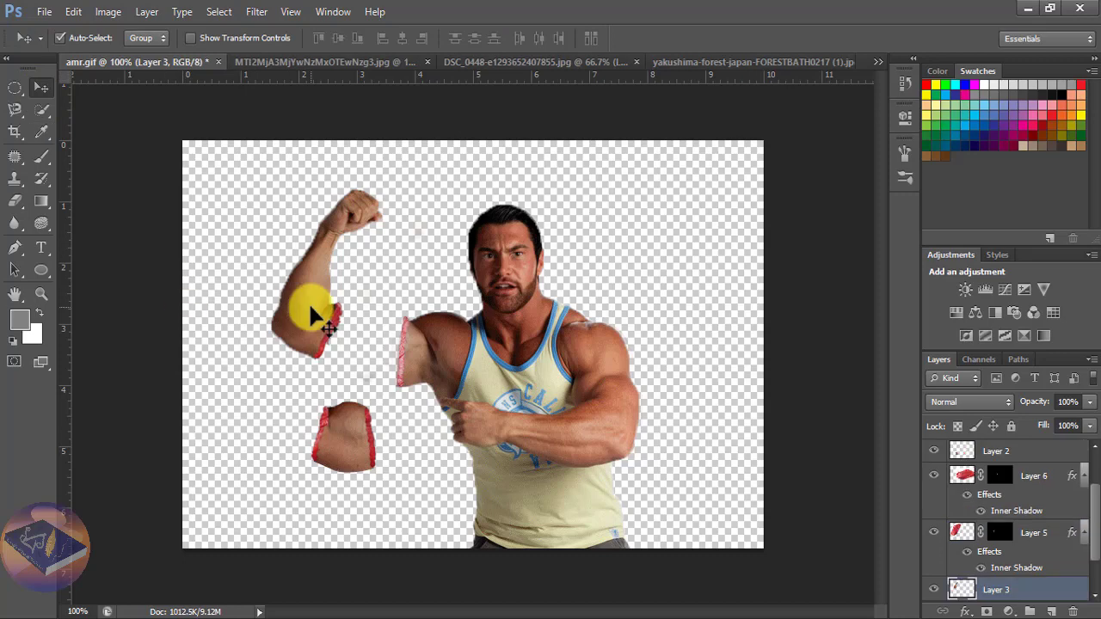
pyautogui.hotkey('ctrl', 'j')
pyautogui.click(346, 454)
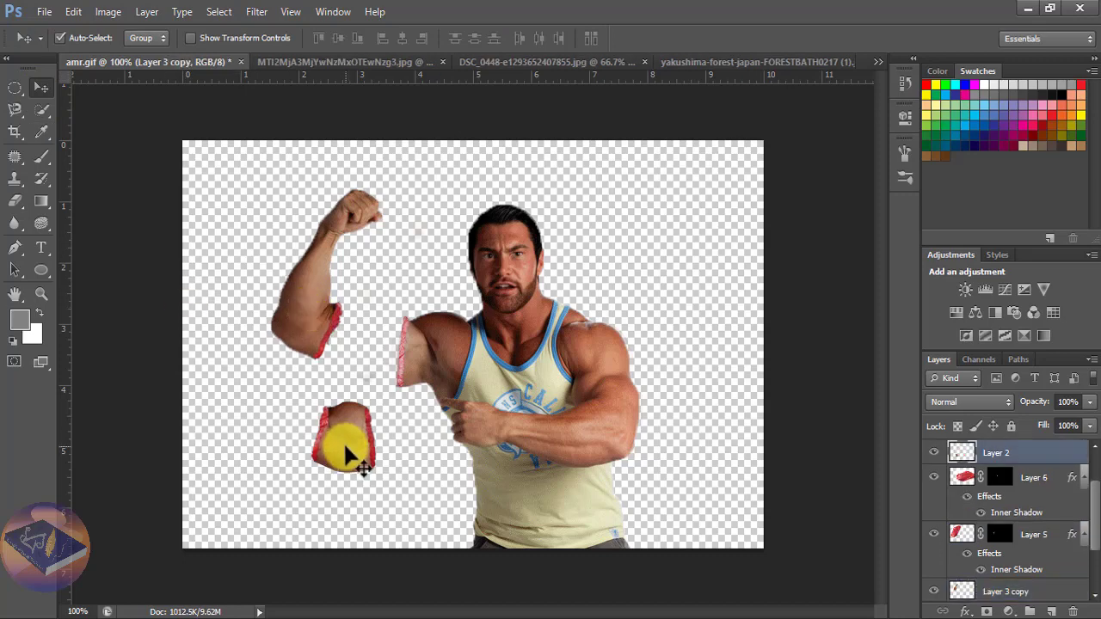
pyautogui.hotkey('ctrl', 'j')
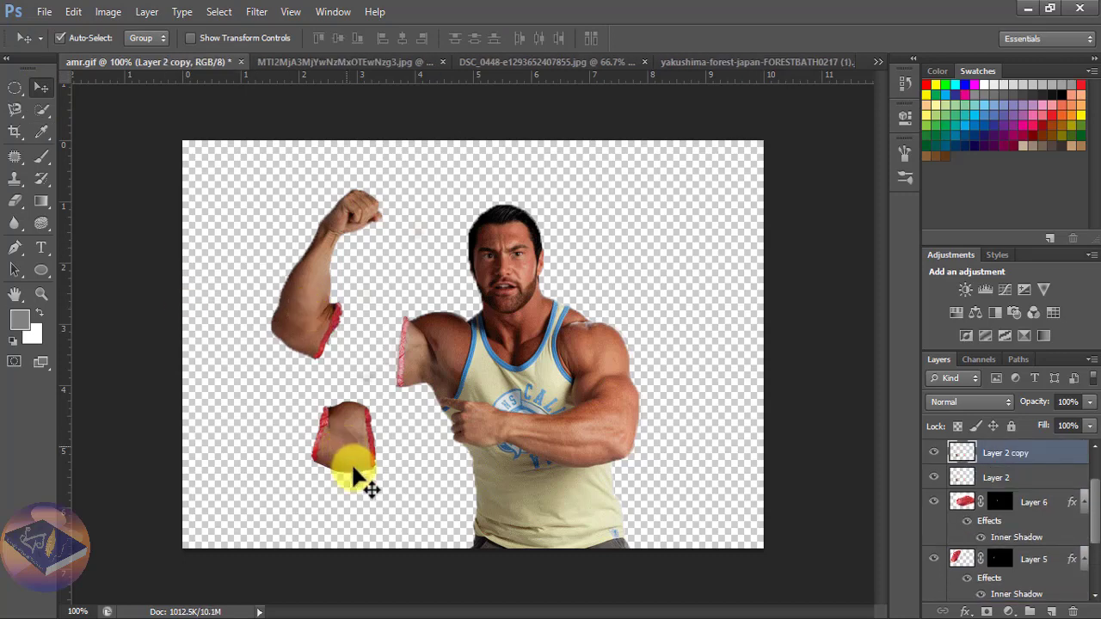
pyautogui.moveTo(446, 437); pyautogui.dragTo(439, 449)
pyautogui.hotkey('ctrl', '-')
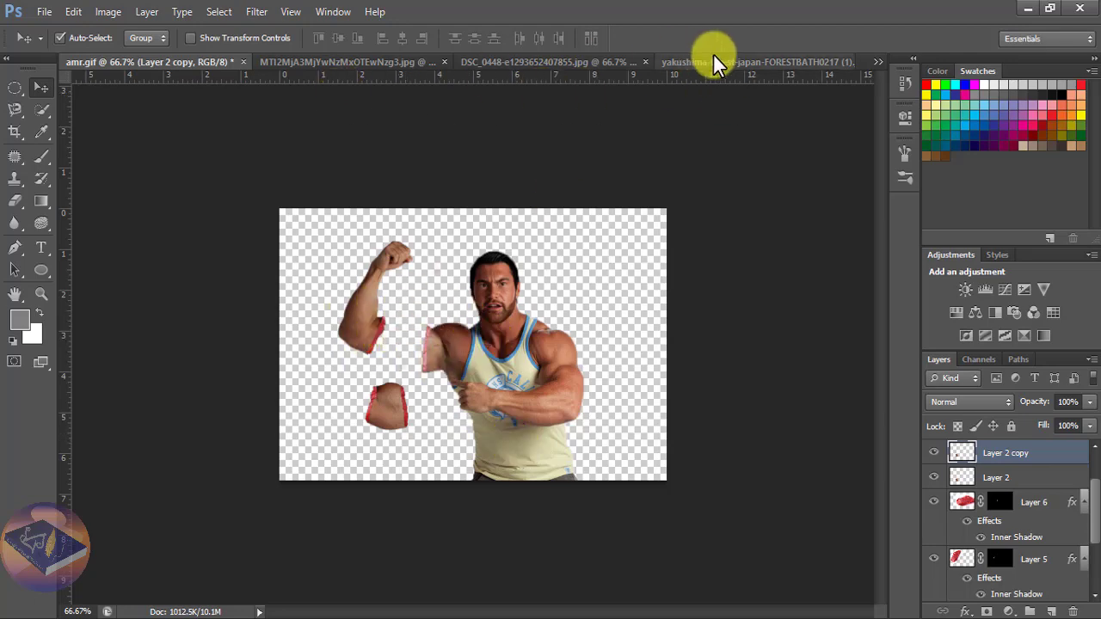
# - Bring the mossy forest photo into amr.gif and enlarge it across the canvas
pyautogui.click(754, 62)
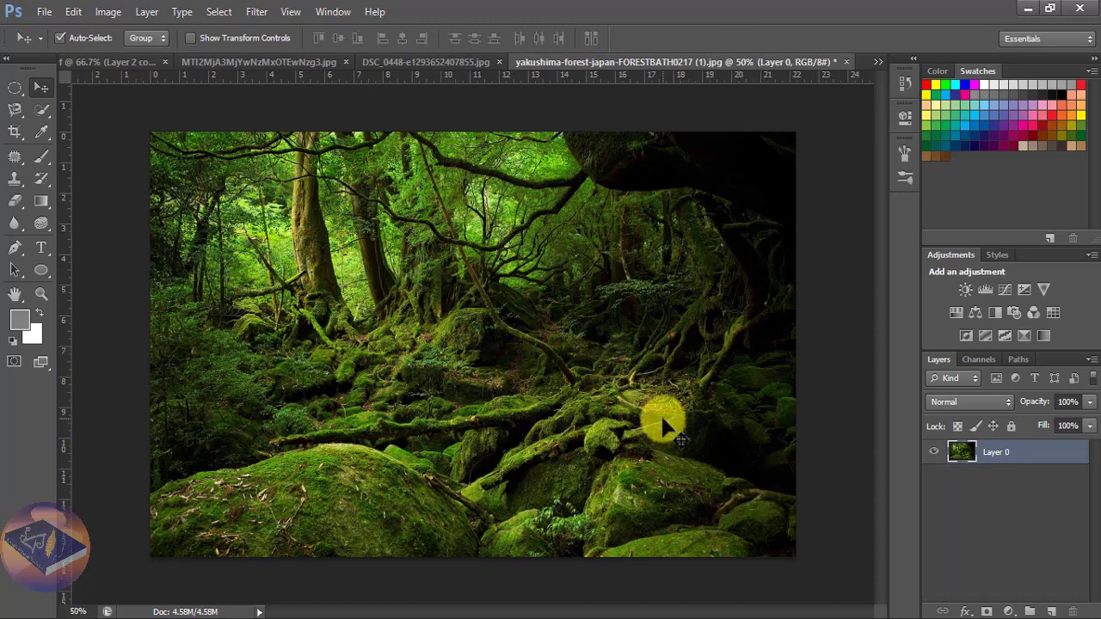
pyautogui.moveTo(680, 438)
pyautogui.mouseDown()
pyautogui.moveTo(82, 62)
pyautogui.moveTo(426, 443)
pyautogui.moveTo(634, 443)
pyautogui.mouseUp()
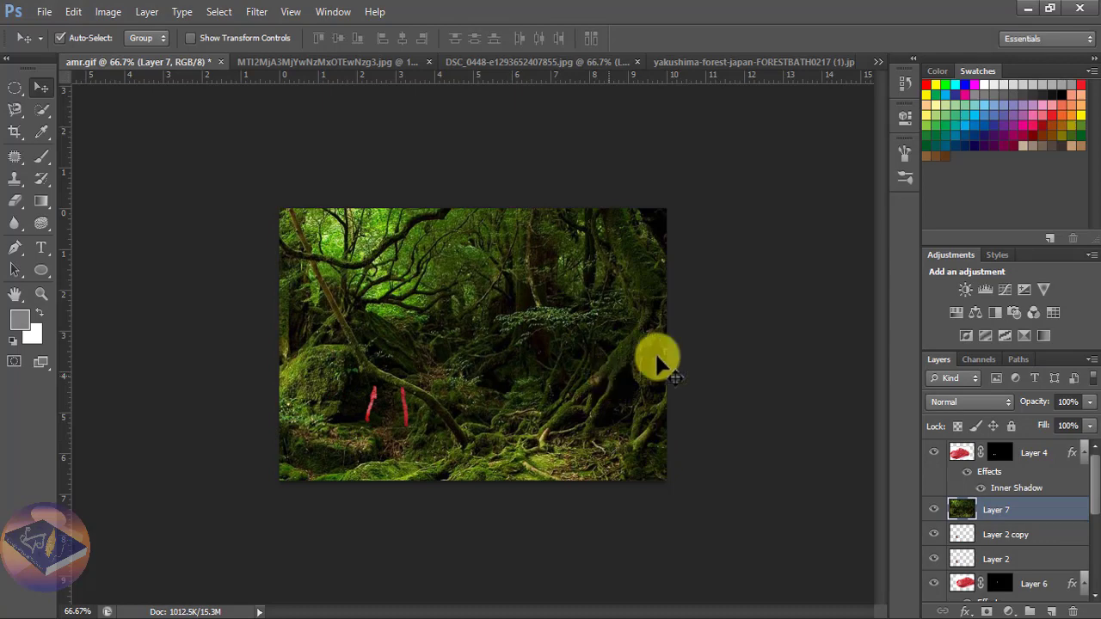
pyautogui.hotkey('ctrl', 't')
pyautogui.moveTo(468, 302); pyautogui.dragTo(659, 229)
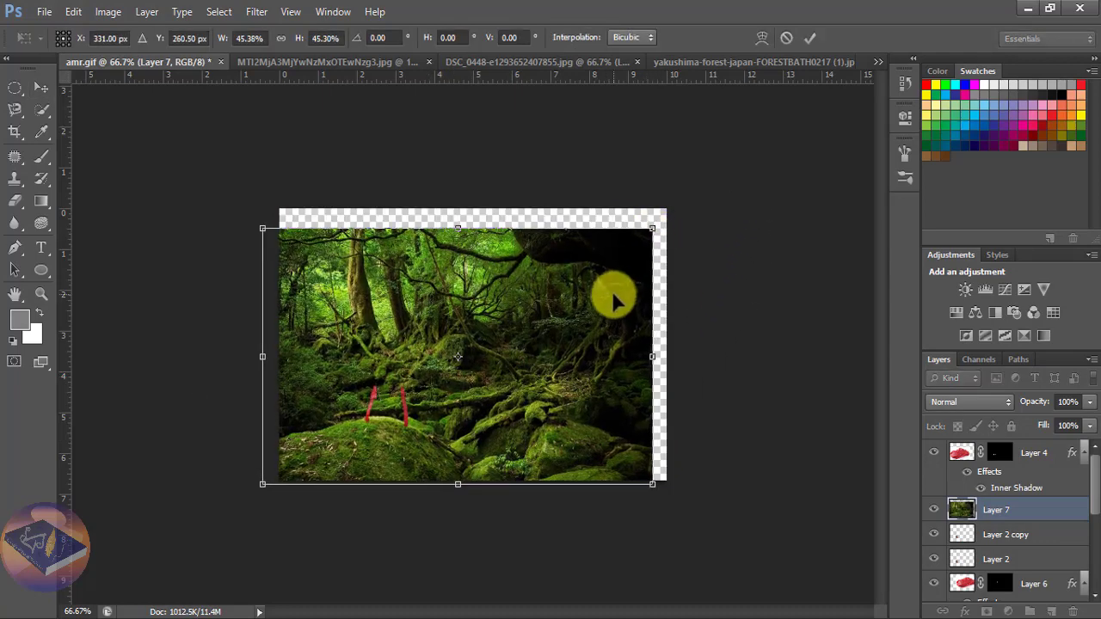
pyautogui.press('Return')
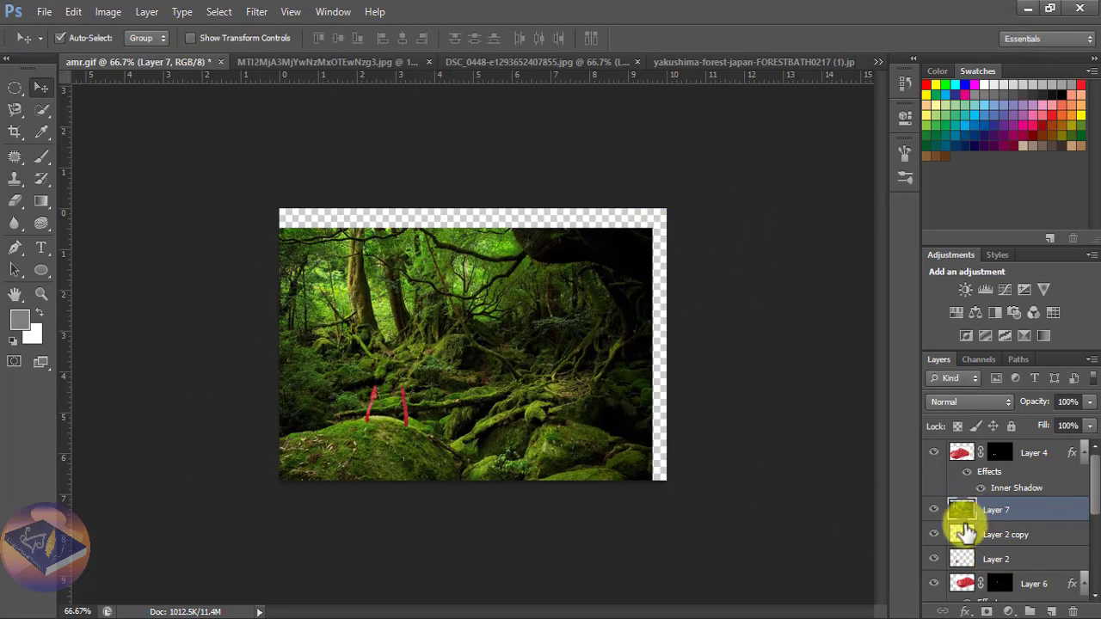
# - Move forest Layer 7 to the bottom of the stack and scale it to about 121%, past the canvas edges
pyautogui.moveTo(960, 516)
pyautogui.mouseDown()
pyautogui.moveTo(963, 610)
pyautogui.moveTo(960, 593)
pyautogui.mouseUp()
pyautogui.moveTo(614, 295); pyautogui.dragTo(632, 301)
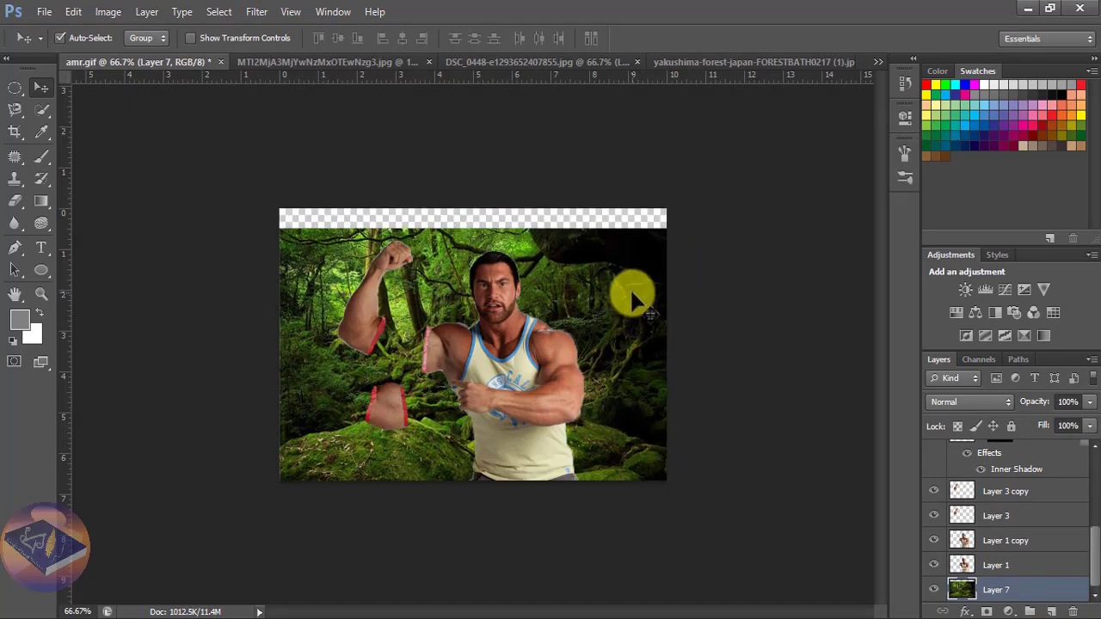
pyautogui.hotkey('ctrl', 't')
pyautogui.moveTo(669, 228); pyautogui.dragTo(708, 195)
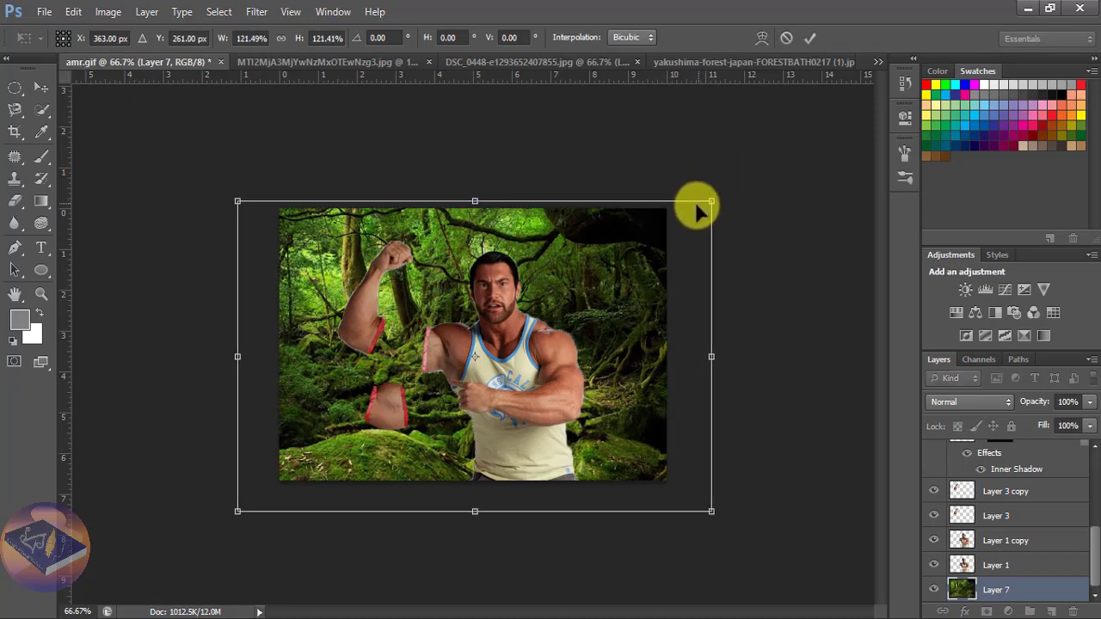
pyautogui.press('Return')
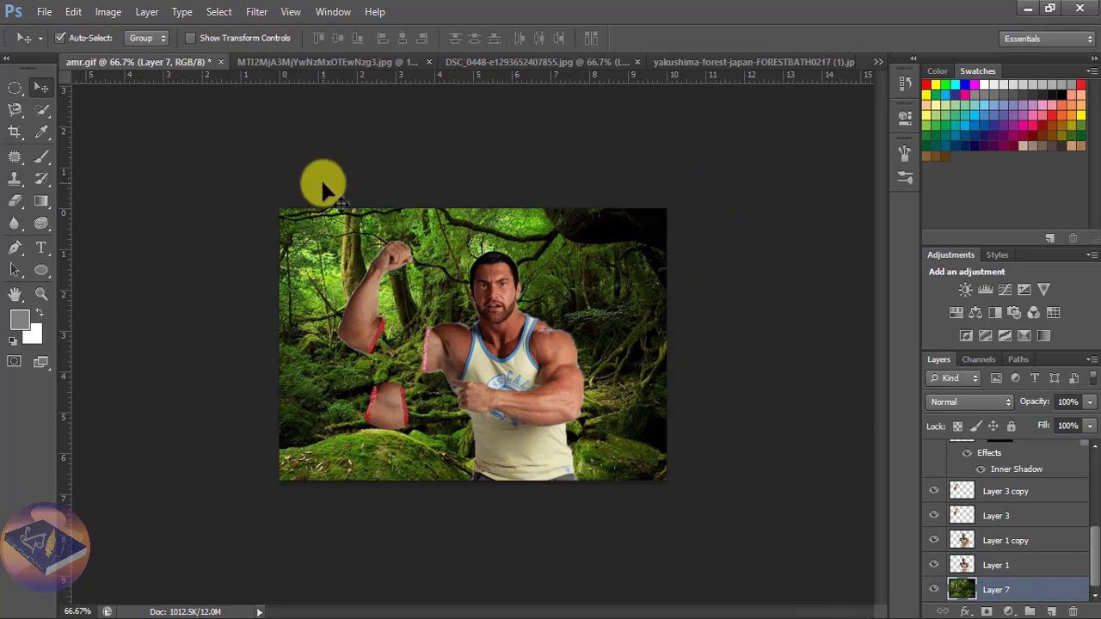
pyautogui.click(265, 65)
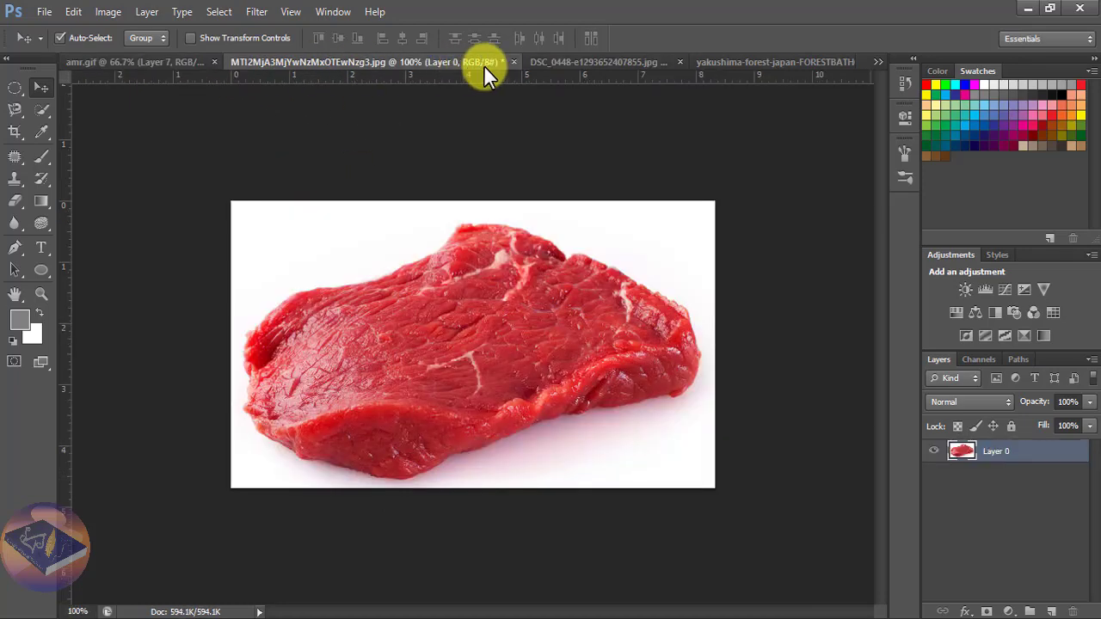
# - Place the tree stump as Layer 8, shrunk under the lower arm piece, with a white layer mask
pyautogui.click(584, 64)
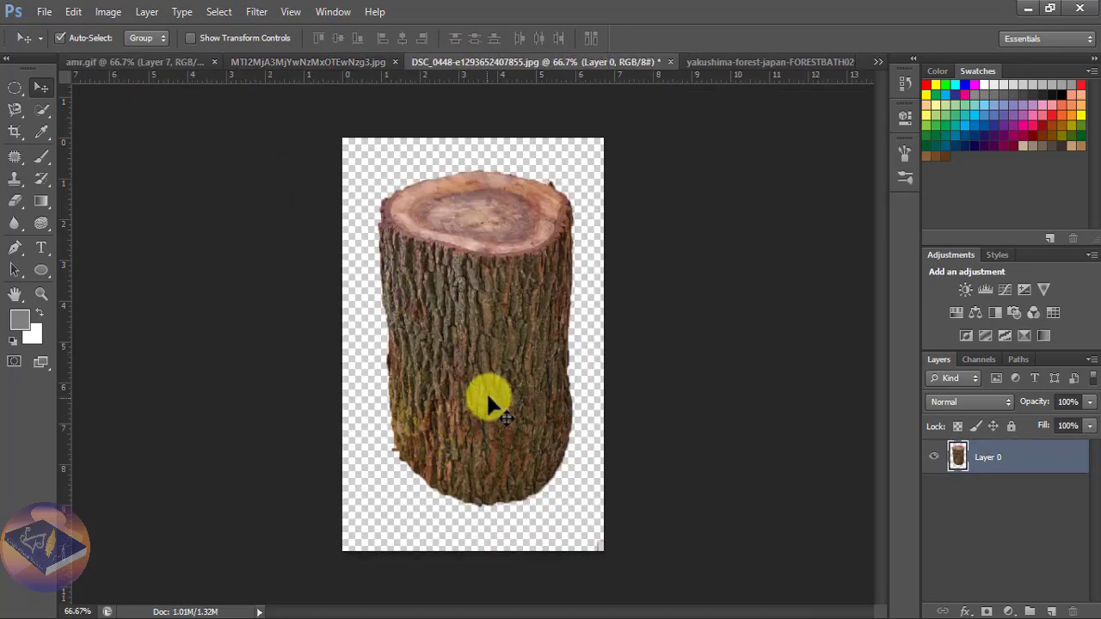
pyautogui.moveTo(484, 398)
pyautogui.mouseDown()
pyautogui.moveTo(122, 62)
pyautogui.moveTo(405, 455)
pyautogui.mouseUp()
pyautogui.hotkey('ctrl', 't')
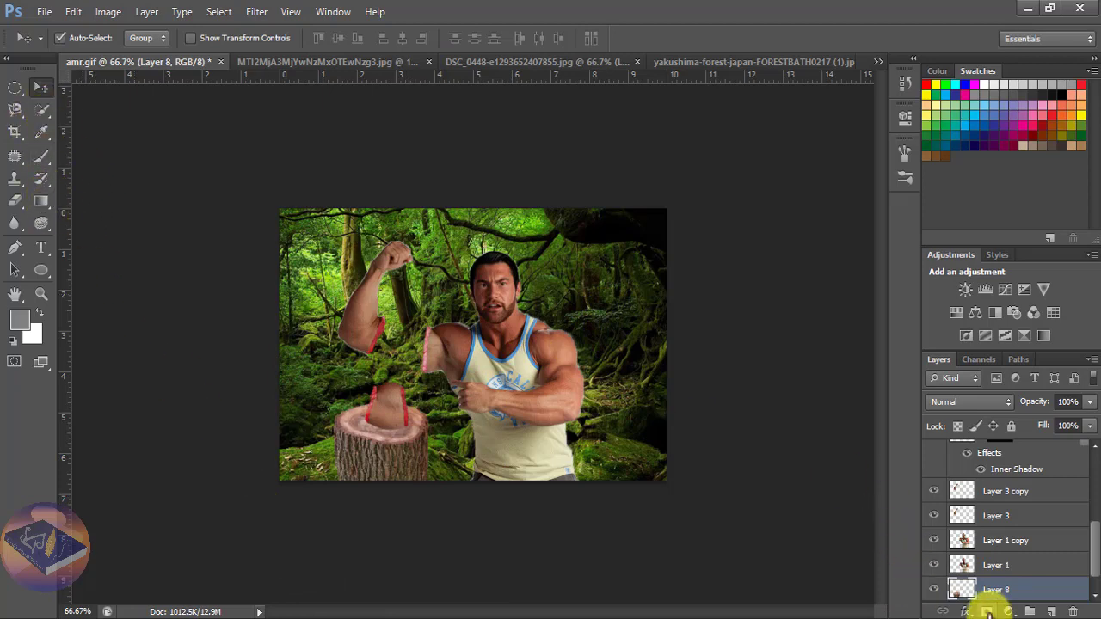
pyautogui.click(988, 611)
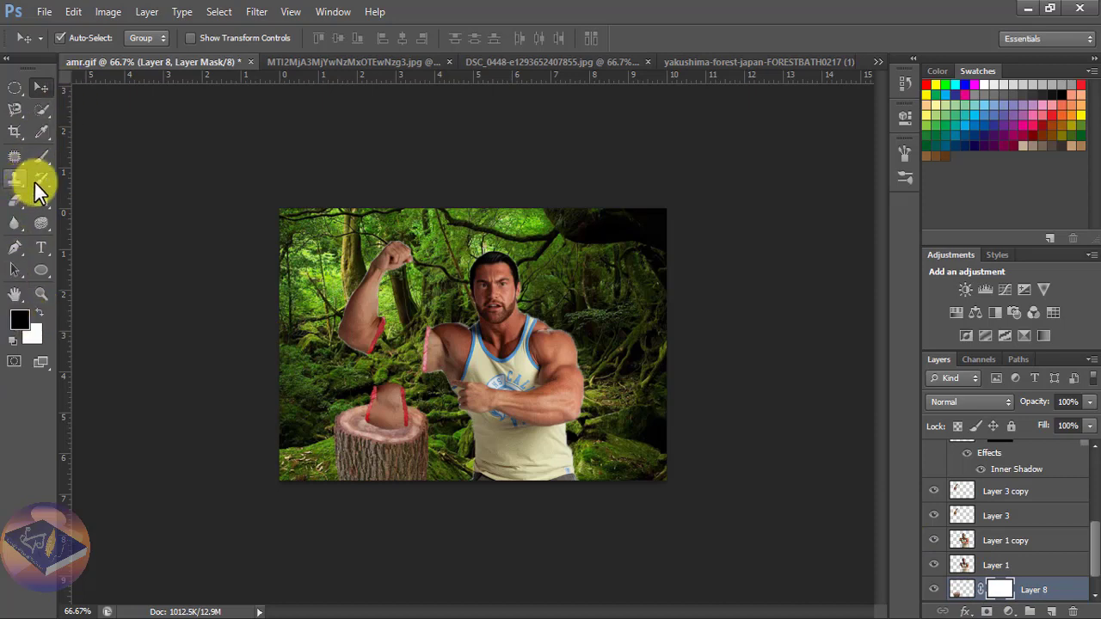
# - Brush black on Layer 8's mask along the stump's base to sink it into the moss
pyautogui.click(41, 157)
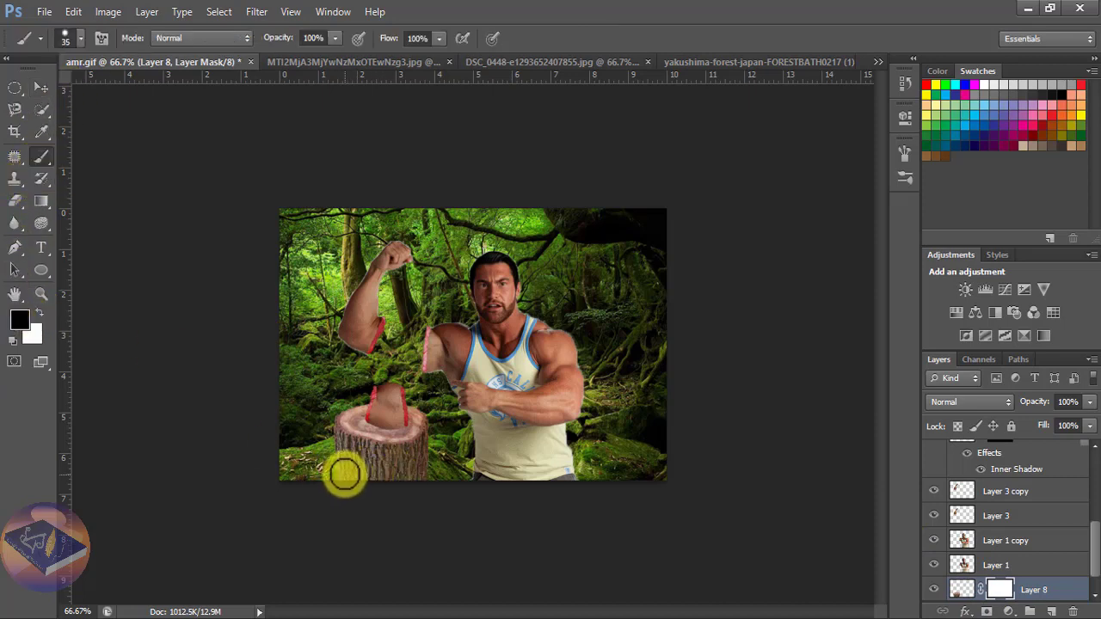
pyautogui.moveTo(349, 474); pyautogui.dragTo(426, 469)
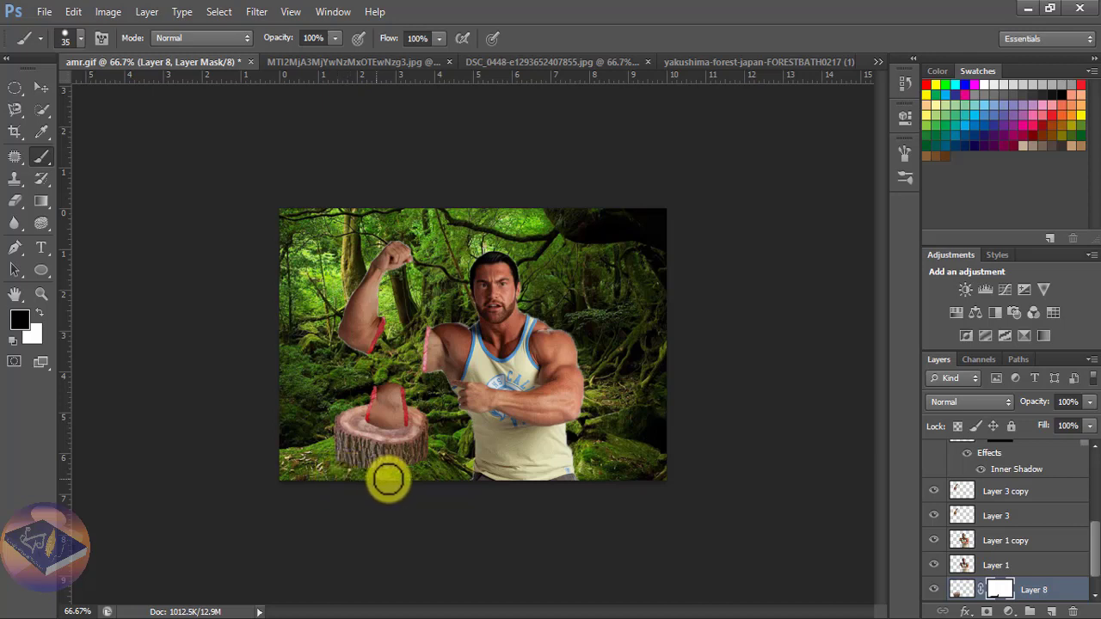
pyautogui.moveTo(417, 478); pyautogui.dragTo(434, 469)
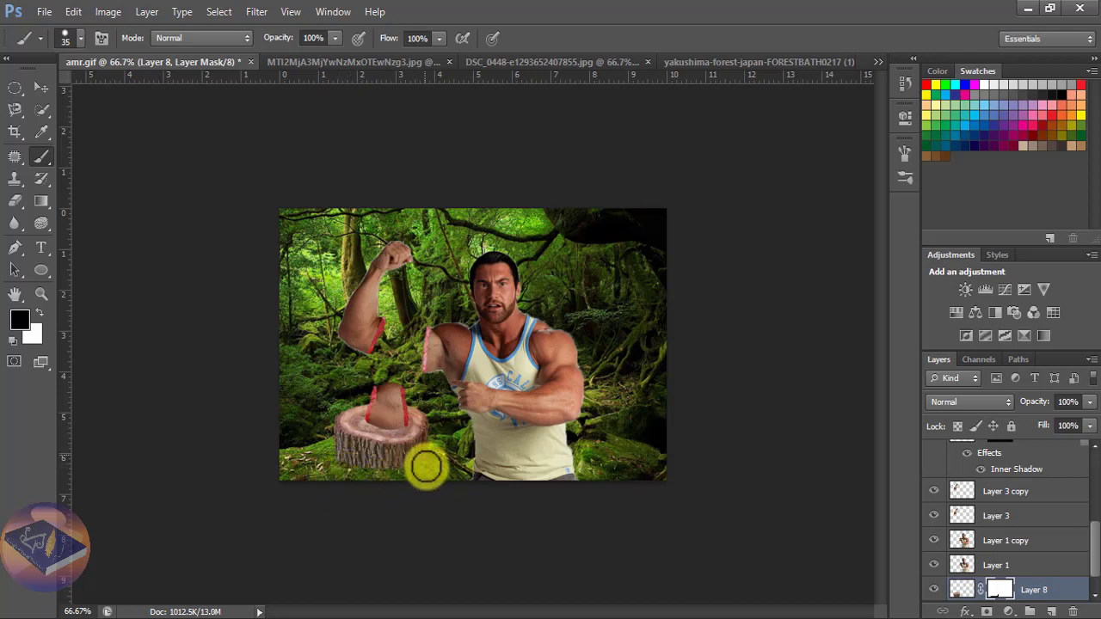